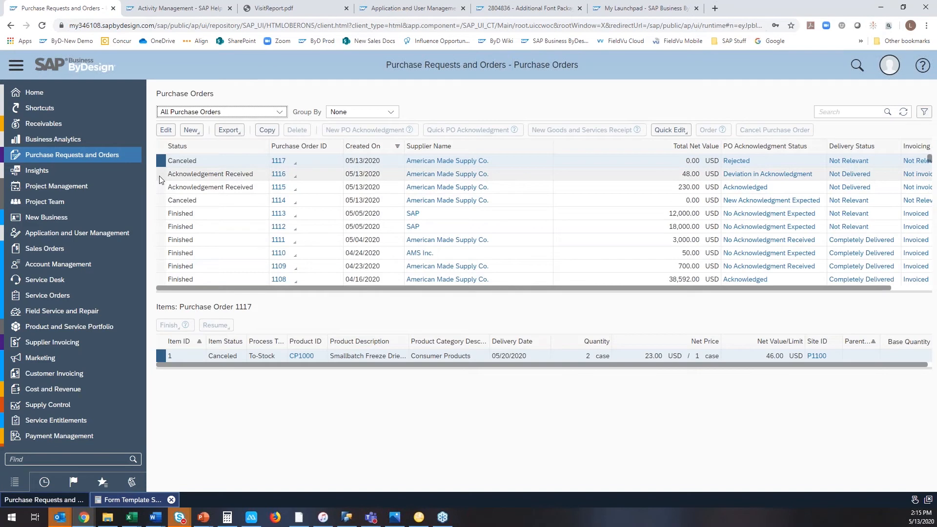
# Copy the American Made Supply Co. purchase order that has a deviation in acknowledgment into a new purchase order.
pyautogui.click(161, 174)
pyautogui.click(268, 130)
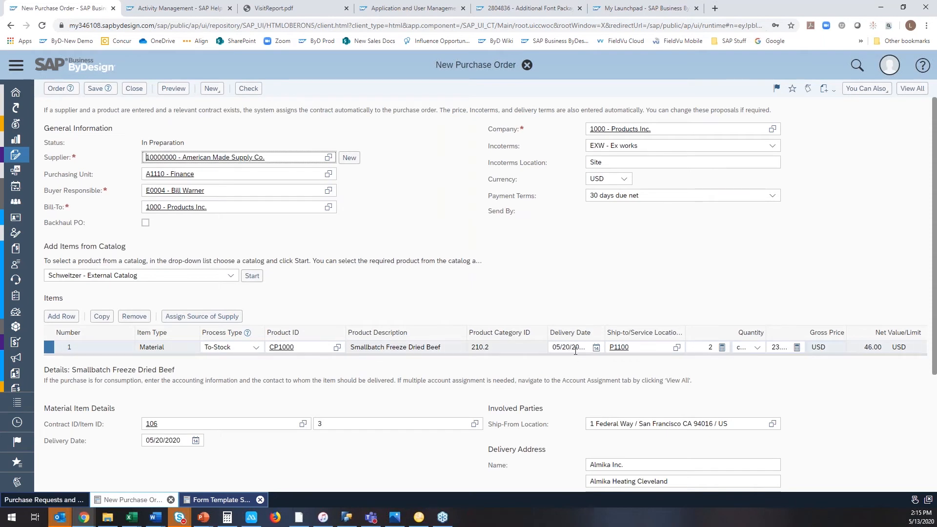
pyautogui.click(107, 89)
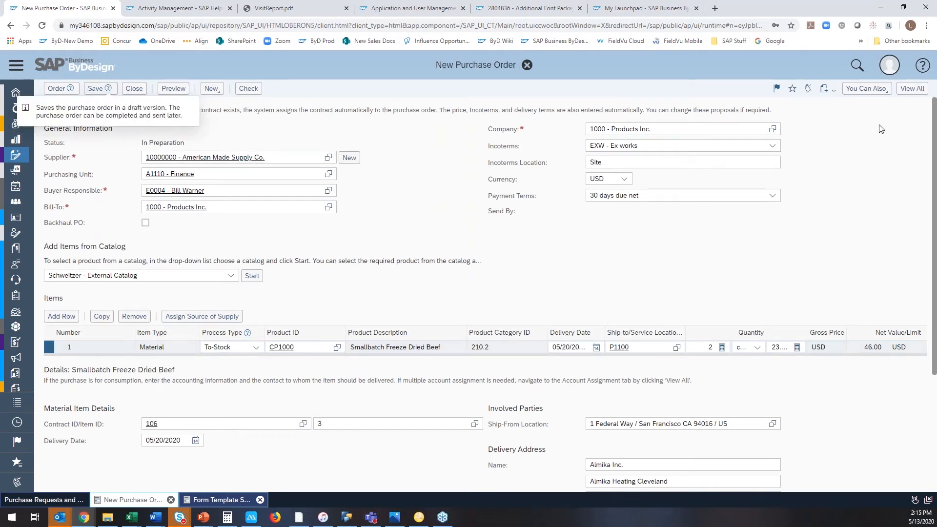
# Review the new purchase order's output settings, including the template choices and e-mail settings, and leave them without applying changes.
pyautogui.click(880, 93)
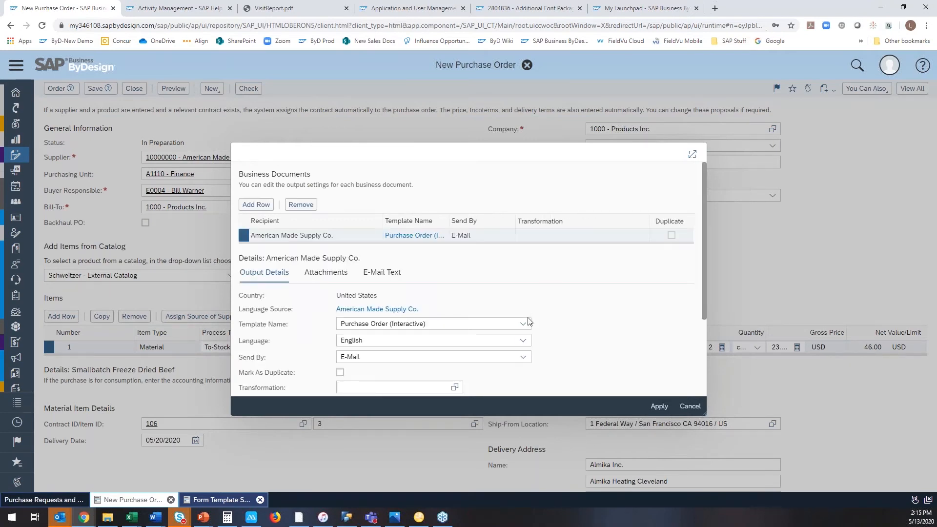
pyautogui.click(528, 325)
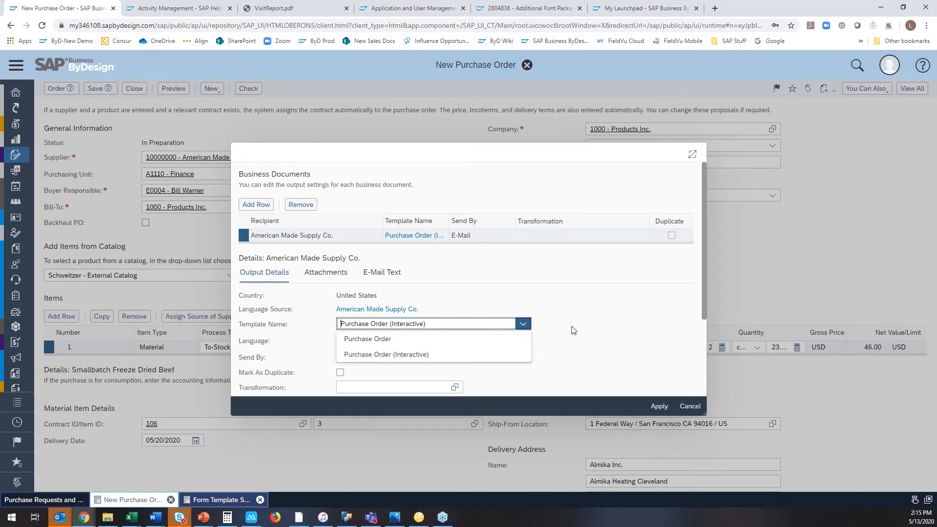
pyautogui.click(588, 325)
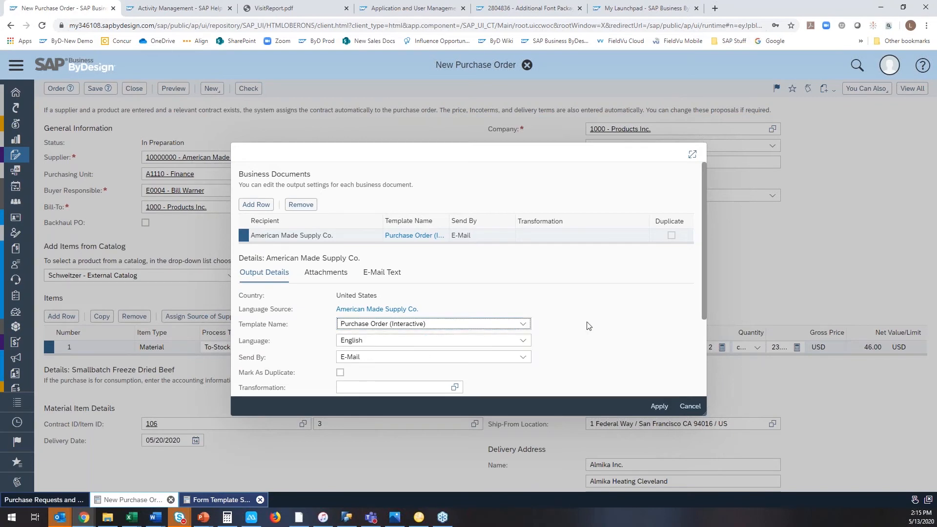
pyautogui.scroll(-1, 570, 357)
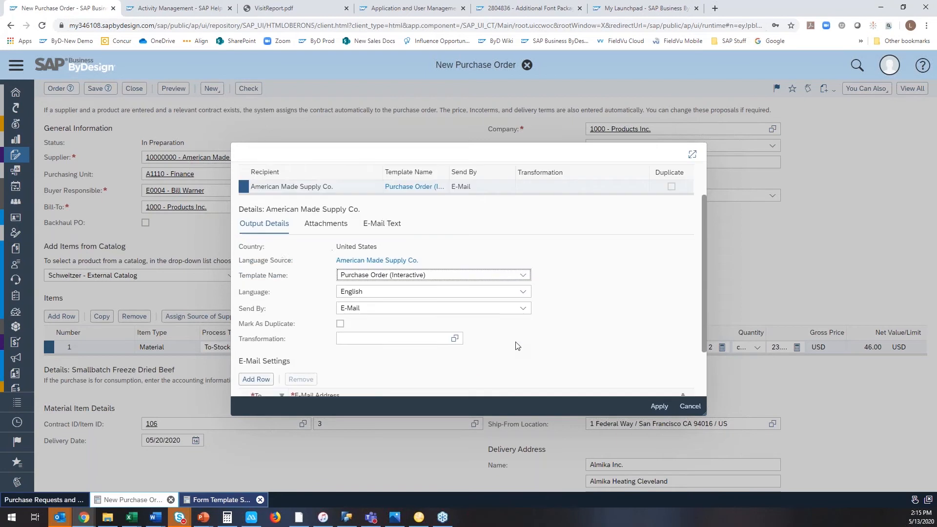
pyautogui.scroll(-2, 523, 312)
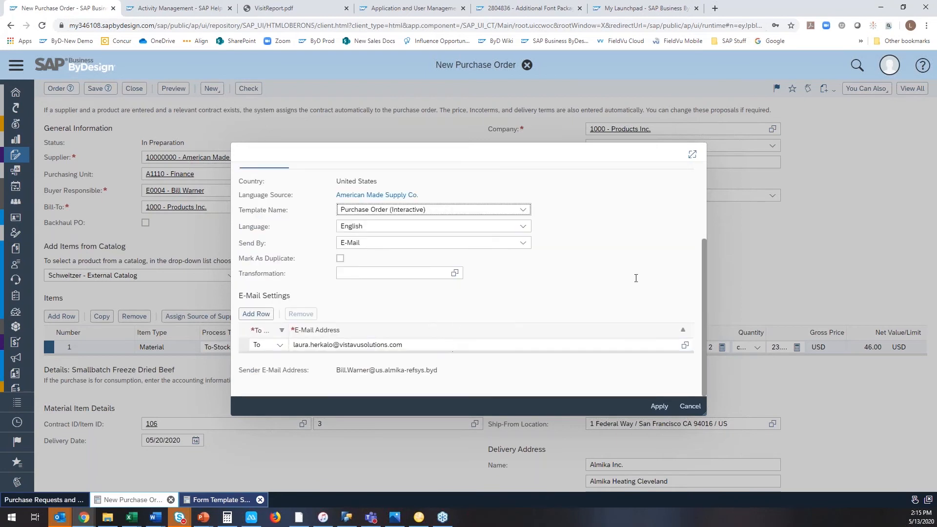
pyautogui.click(695, 409)
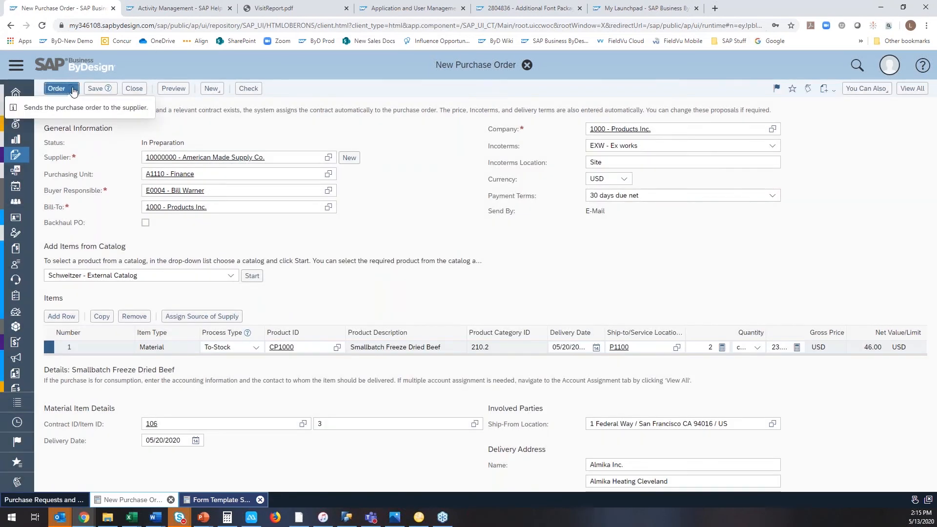
# Order the new purchase order from the supplier and refresh the purchase order list.
pyautogui.click(72, 88)
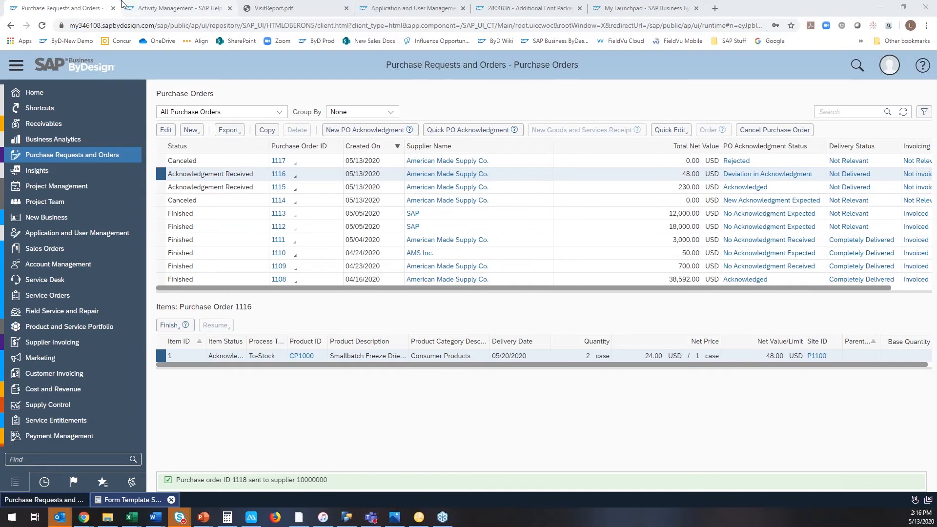
pyautogui.click(903, 111)
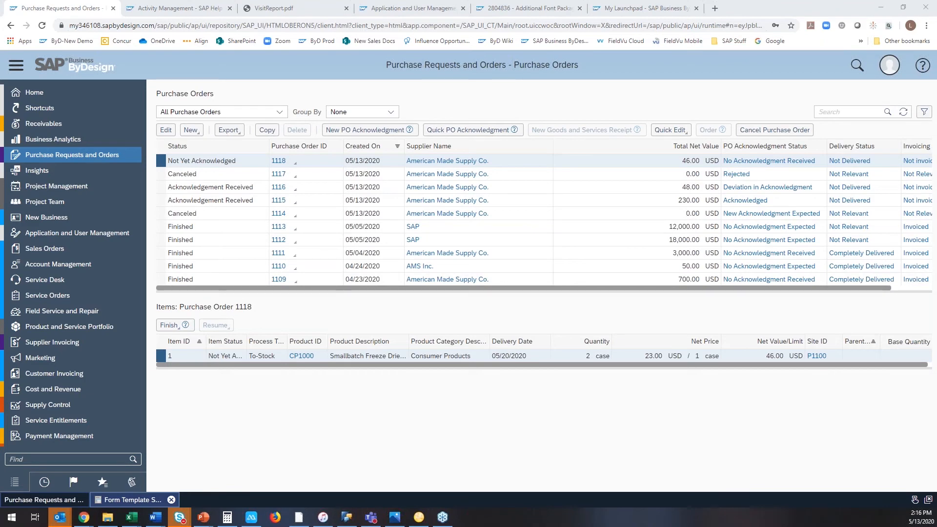
# Switch to the Outlook e-mail requesting PO acknowledgment and open its attached interactive purchase order PDF to look through the form.
pyautogui.moveTo(936, 73); pyautogui.dragTo(607, 25)
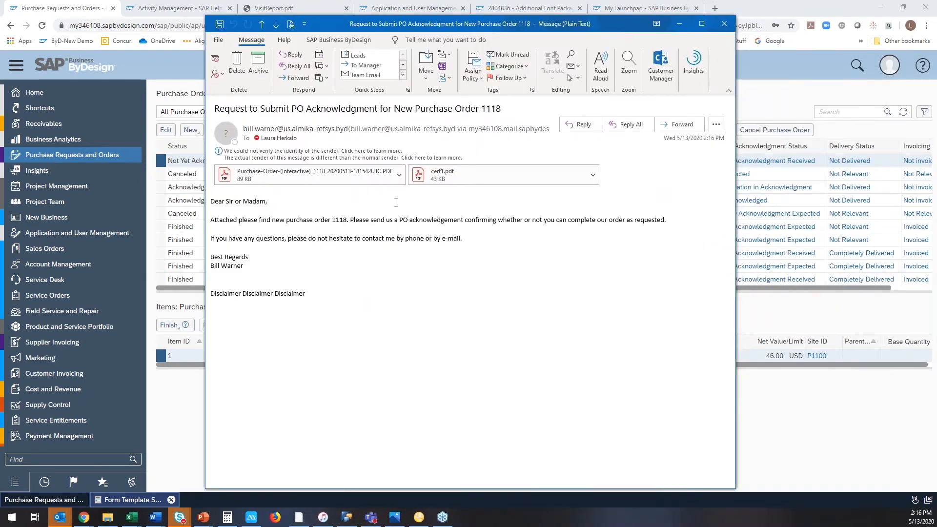
pyautogui.click(353, 182)
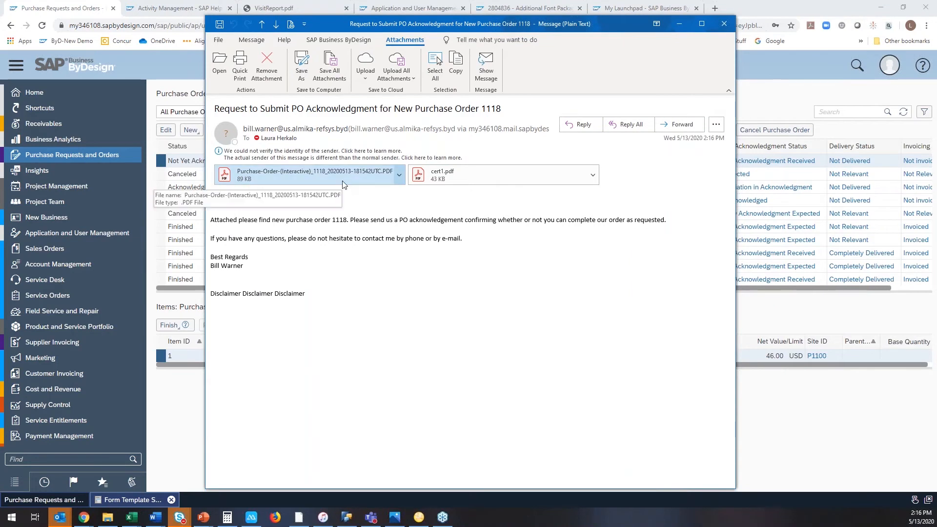
pyautogui.doubleClick(315, 175)
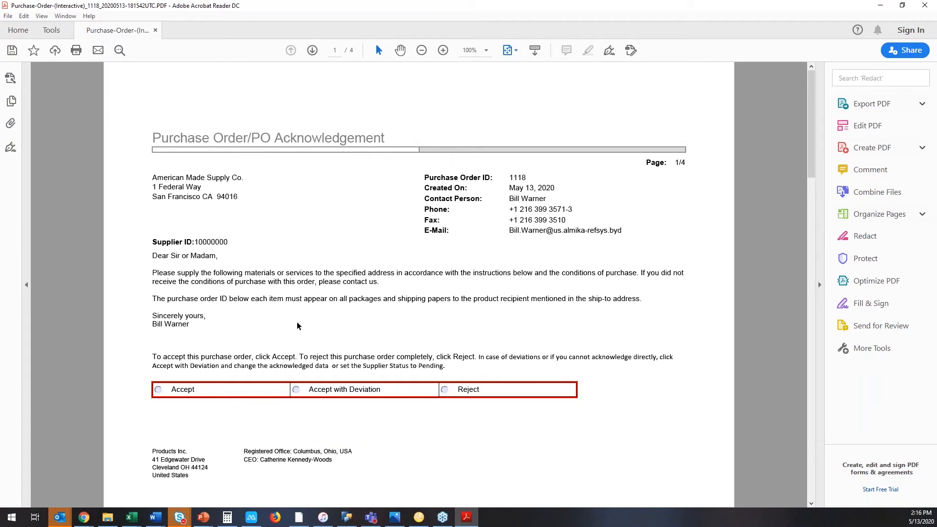
pyautogui.scroll(-1, 281, 420)
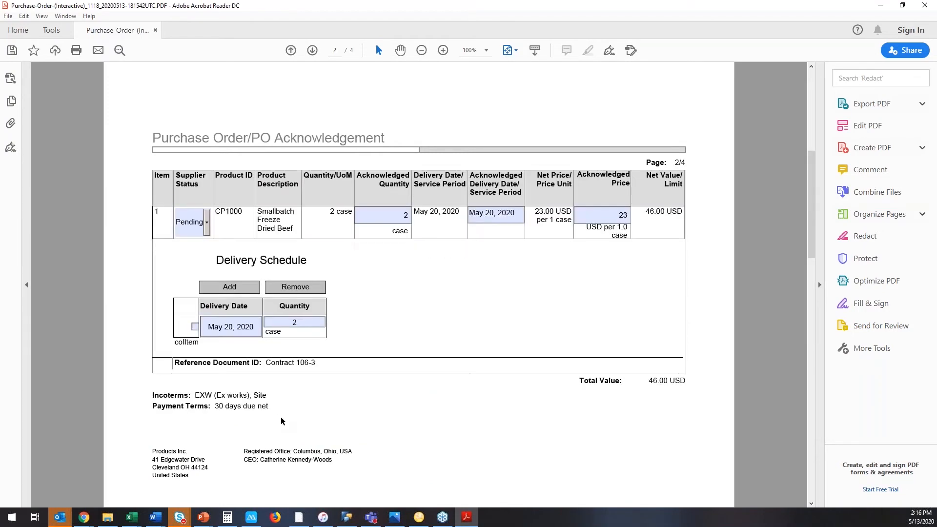
pyautogui.scroll(1, 281, 421)
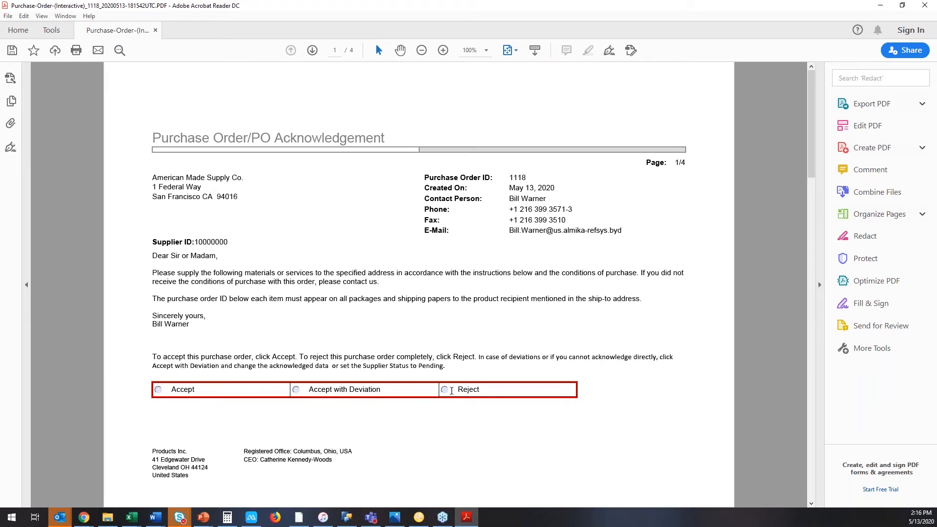
# Accept the purchase order in the acknowledgement form and fill in the supplier's sales order ID.
pyautogui.click(158, 389)
pyautogui.scroll(-1, 423, 435)
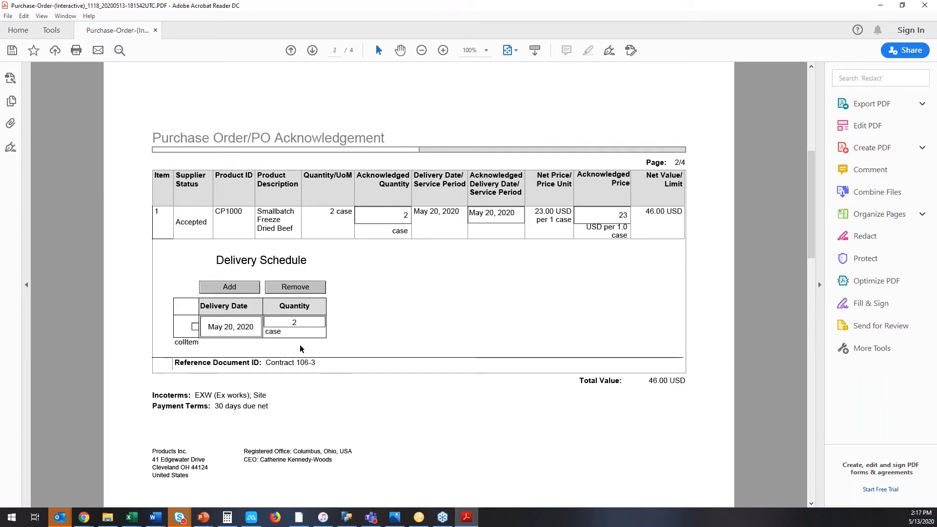
pyautogui.scroll(-3, 295, 344)
pyautogui.click(294, 182)
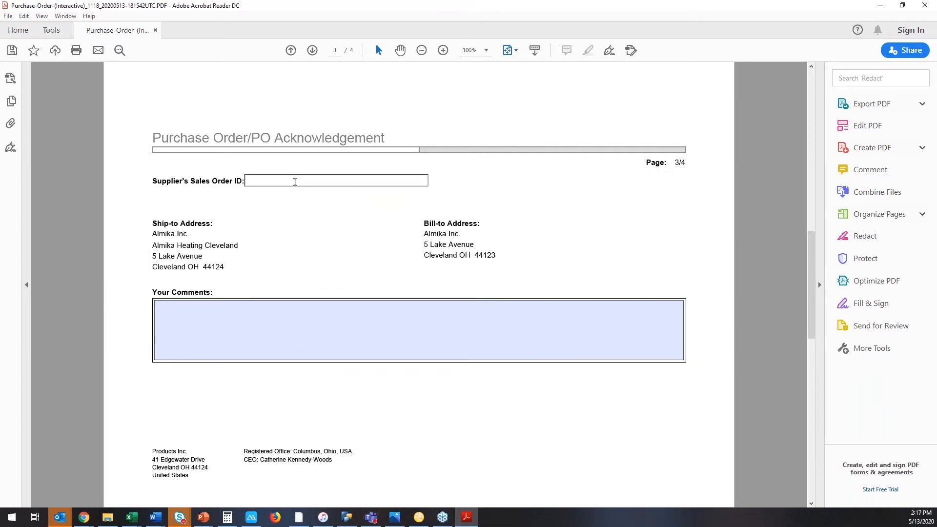
pyautogui.write('869474')
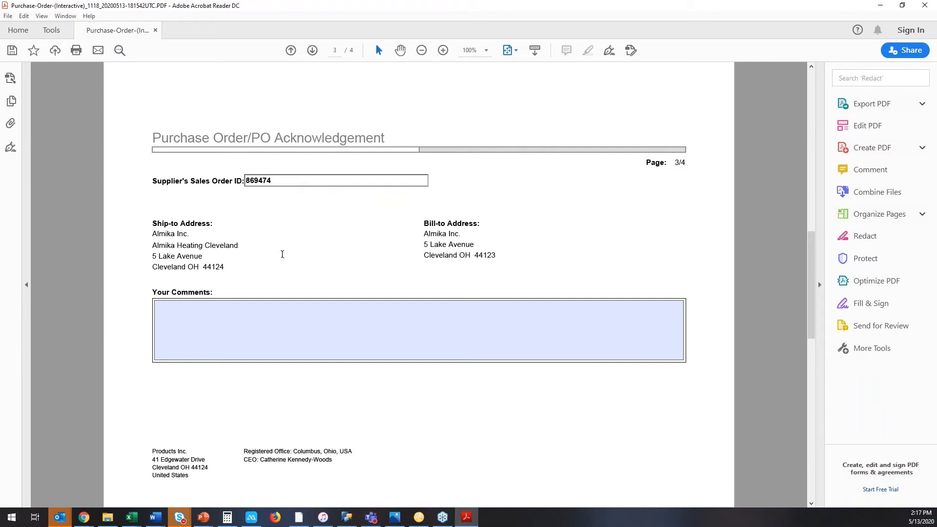
# Enter "comment - thank" as the supplier's comment in the acknowledgement form.
pyautogui.click(273, 307)
pyautogui.write('coment')
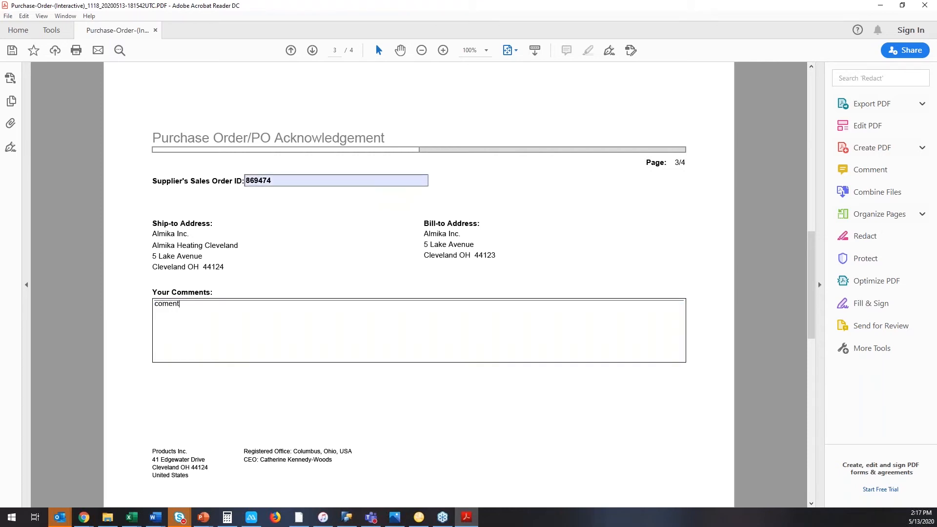
pyautogui.press('BackSpace')
pyautogui.press('BackSpace')
pyautogui.write('ment - thank')
# Submit the completed acknowledgement form and send the generated e-mail with the returned PDF.
pyautogui.scroll(-3, 328, 393)
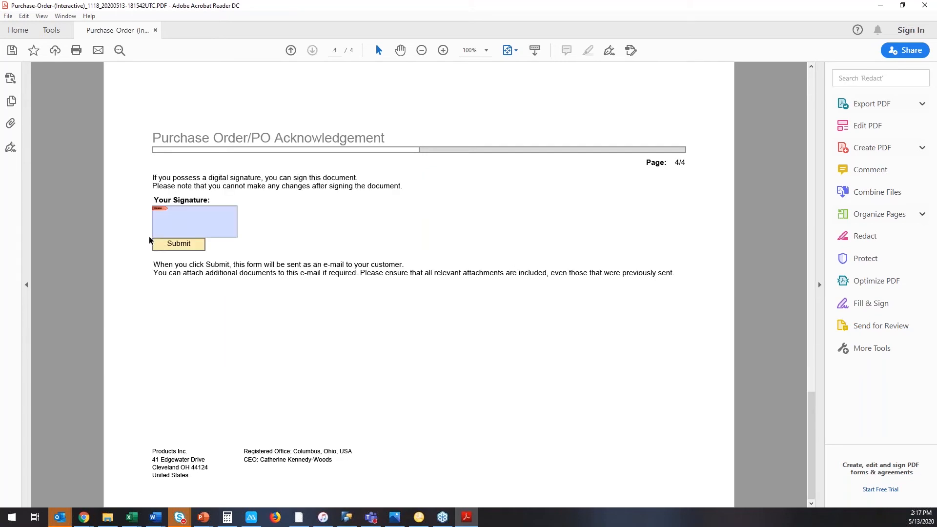
pyautogui.click(180, 244)
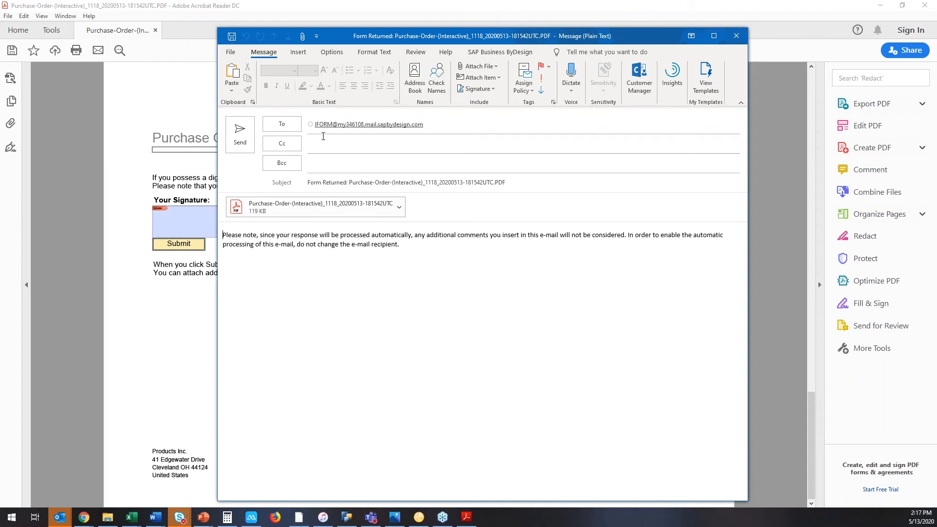
pyautogui.click(236, 149)
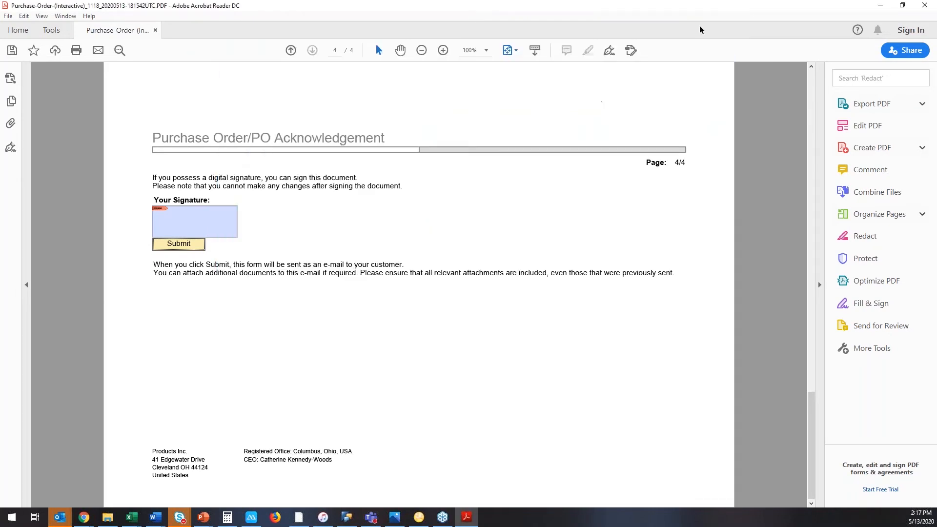
# Close the PDF form and the acknowledgment request e-mail to return to the purchase orders in SAP Business ByDesign.
pyautogui.click(925, 5)
pyautogui.click(513, 278)
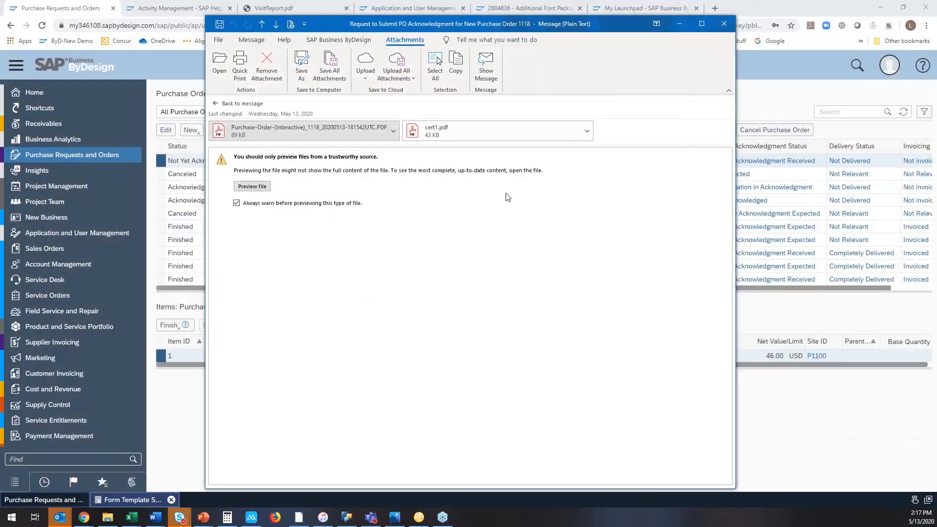
pyautogui.click(722, 28)
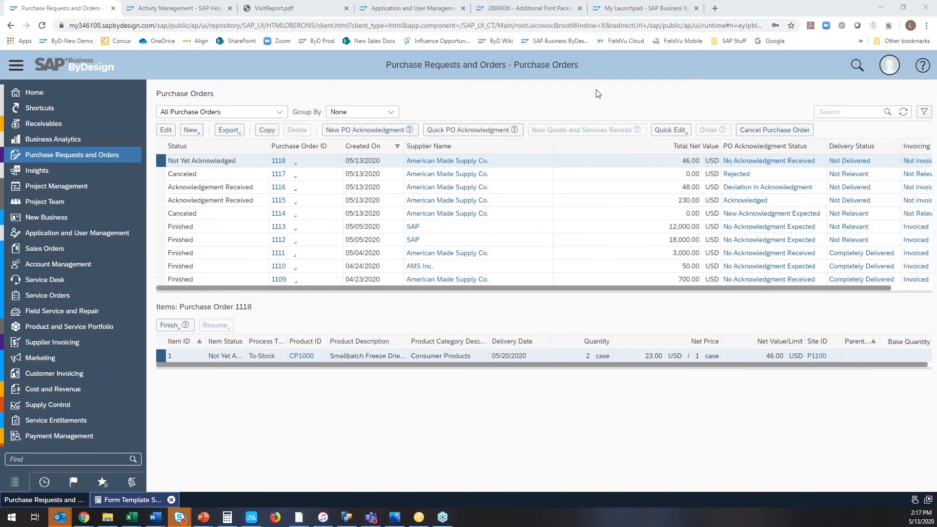
# Refresh the purchase order list repeatedly to check the acknowledgment status of the newly sent order.
pyautogui.click(902, 113)
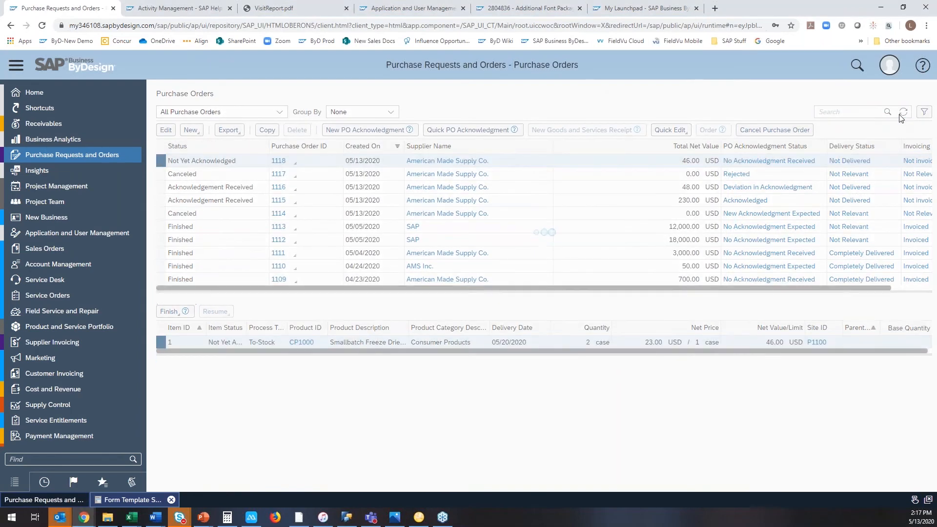
pyautogui.click(905, 113)
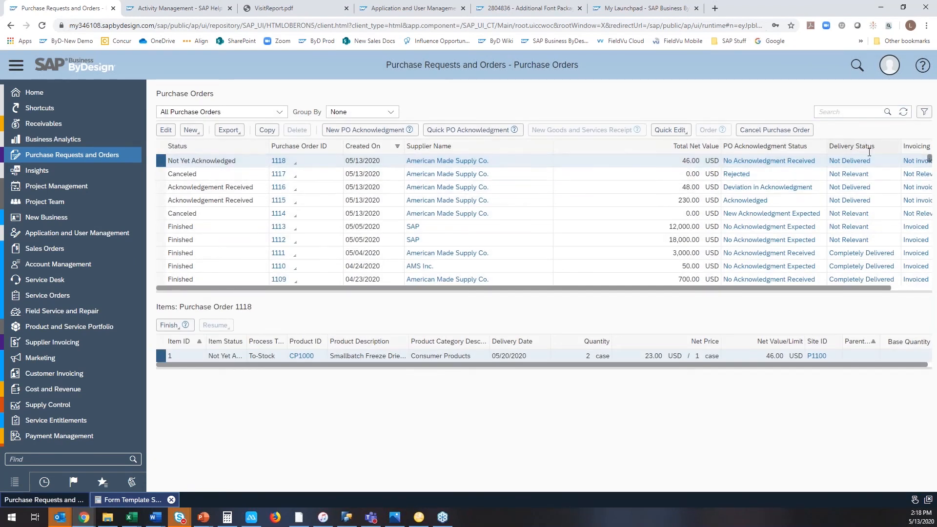
pyautogui.click(904, 112)
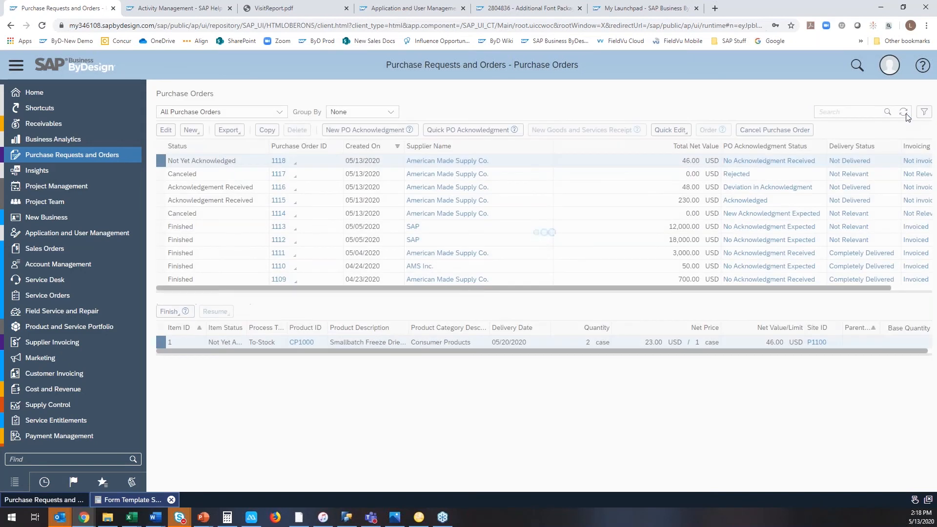
pyautogui.click(905, 115)
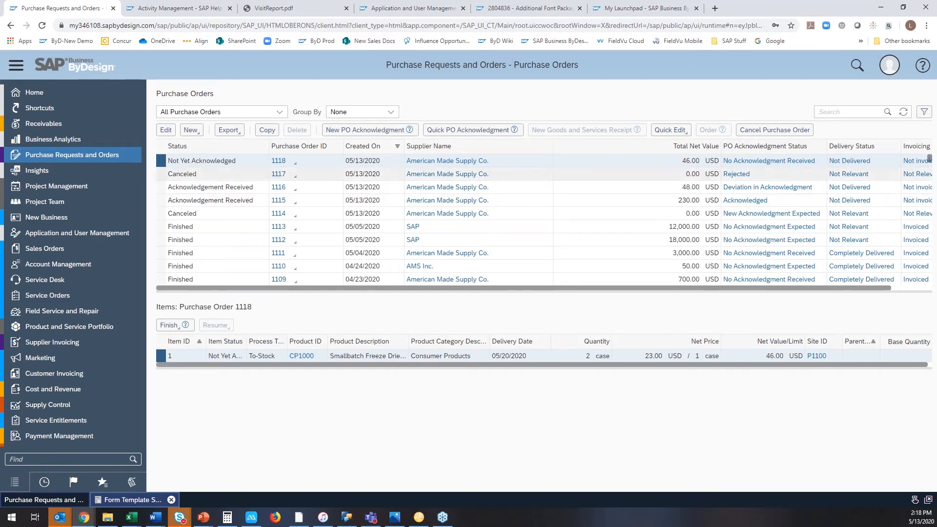
pyautogui.click(904, 114)
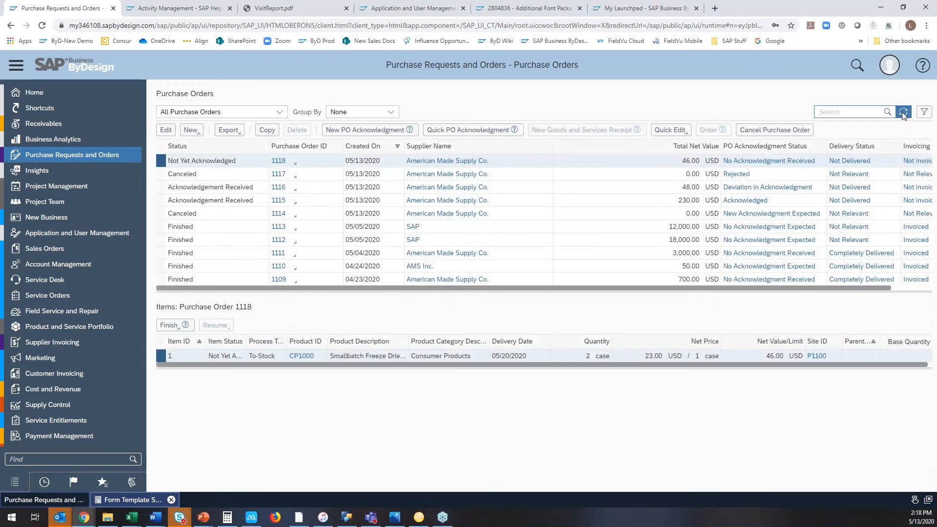
pyautogui.click(903, 112)
pyautogui.click(903, 115)
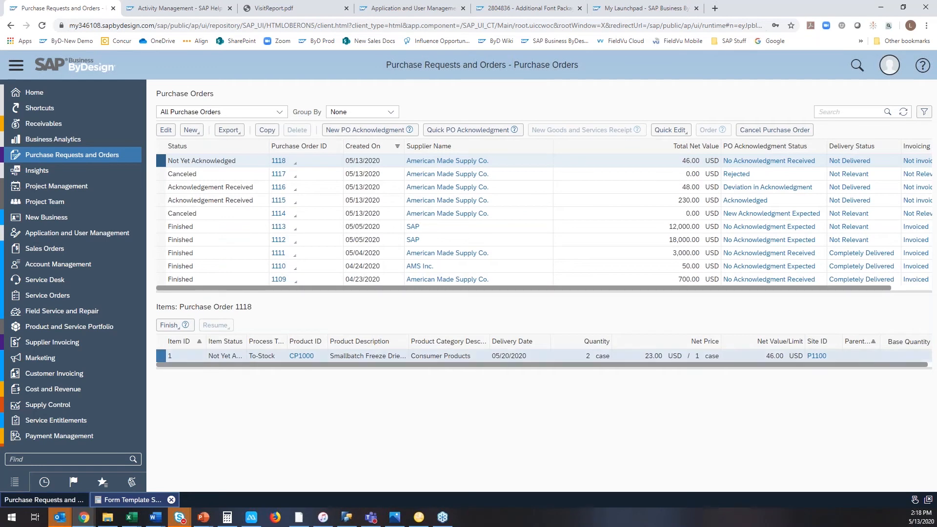
pyautogui.click(902, 115)
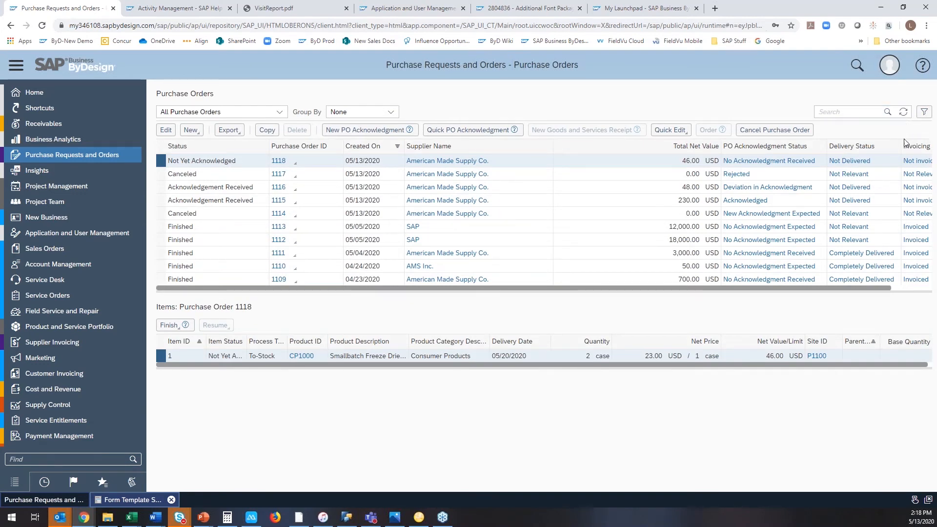
pyautogui.click(902, 114)
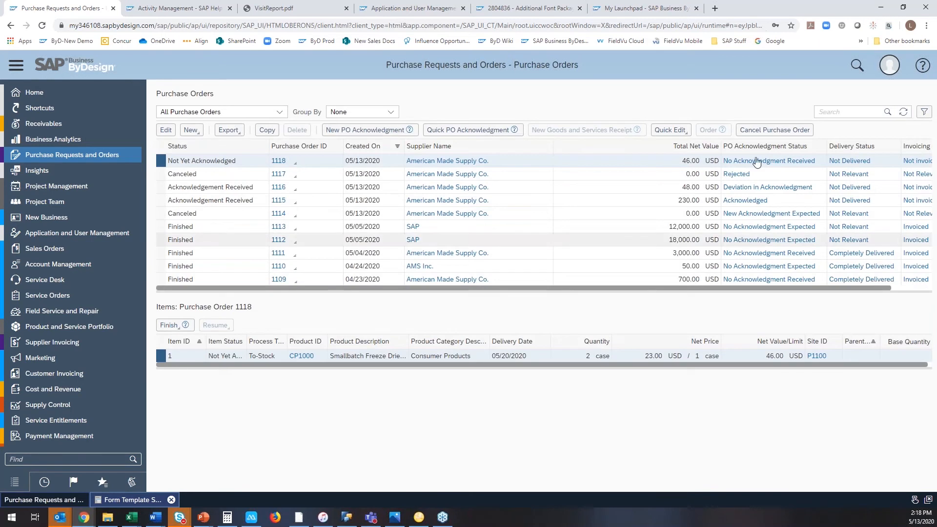
pyautogui.click(903, 112)
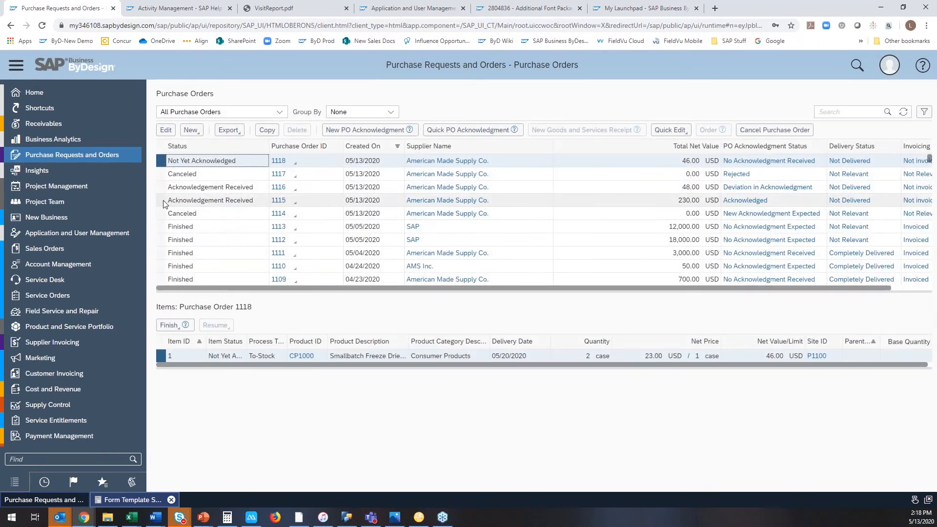
# Check the acknowledgment status of the 230.00 USD purchase order and refresh the purchase order list.
pyautogui.click(166, 200)
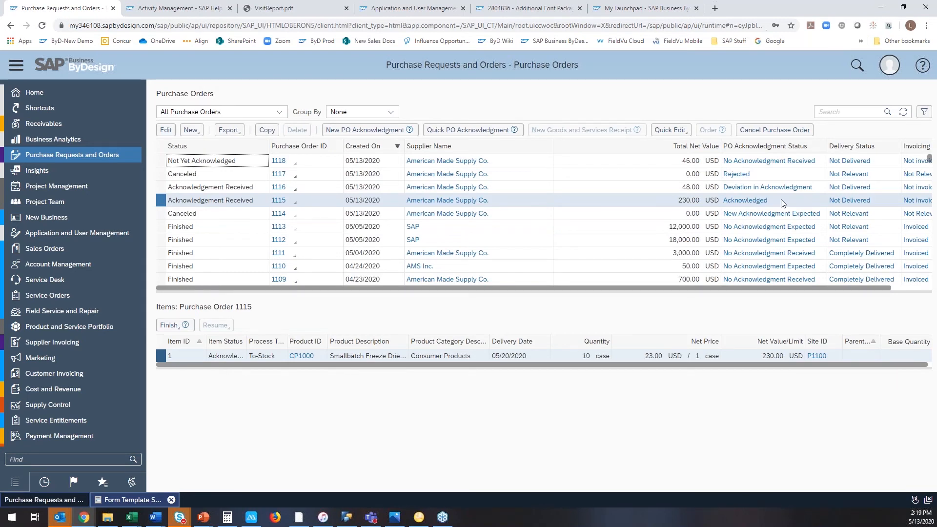
pyautogui.click(279, 112)
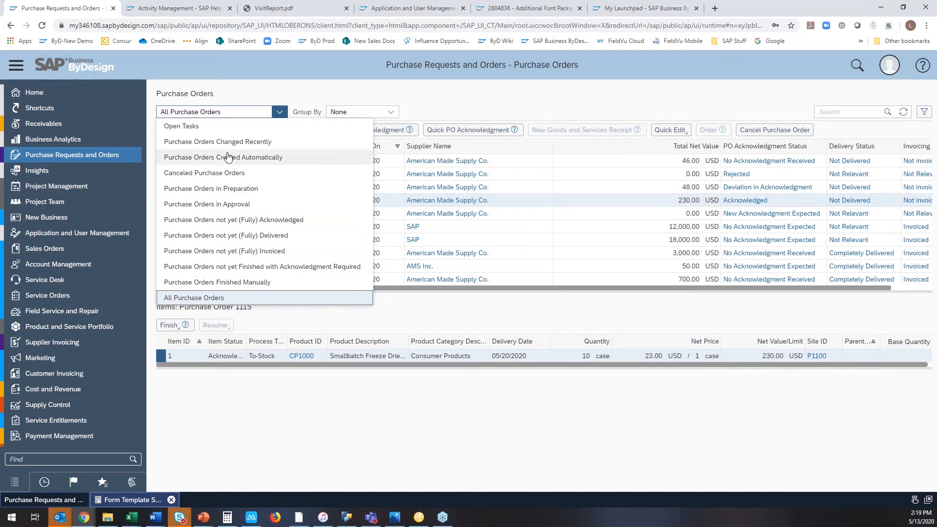
pyautogui.click(536, 102)
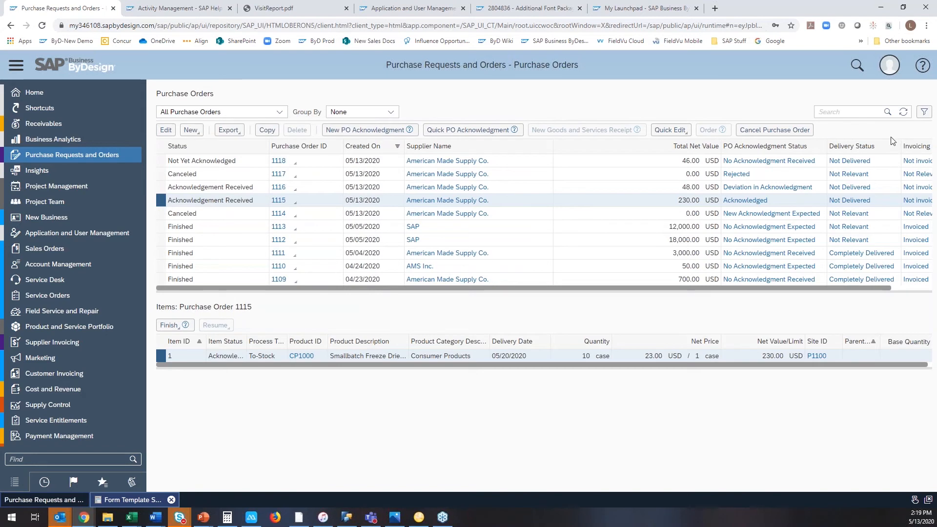
pyautogui.click(903, 115)
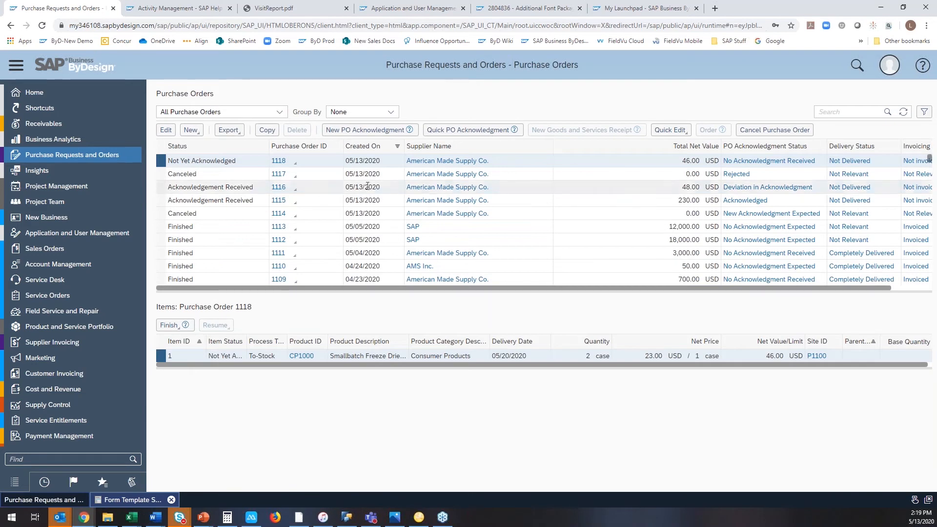
# Copy the 48.00 USD purchase order with the acknowledgment deviation and send the new order to the supplier.
pyautogui.click(161, 190)
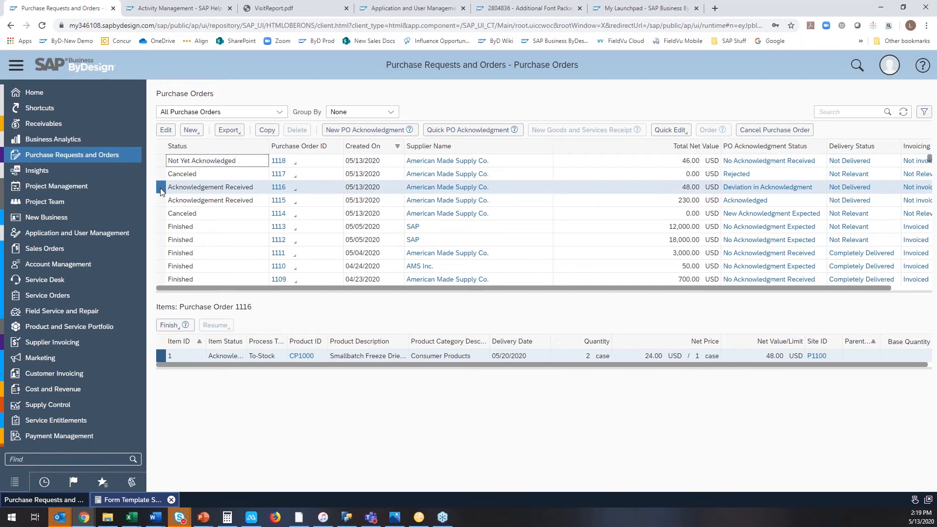
pyautogui.click(267, 129)
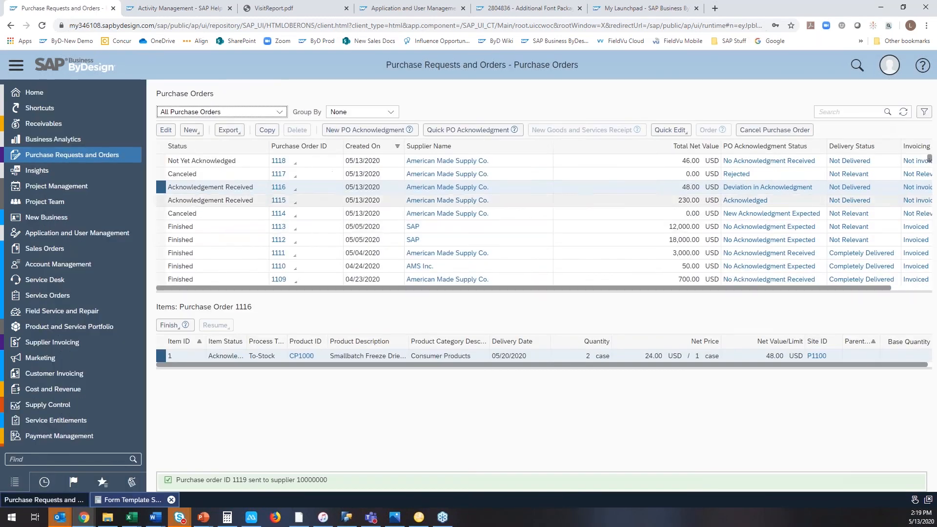
pyautogui.click(903, 112)
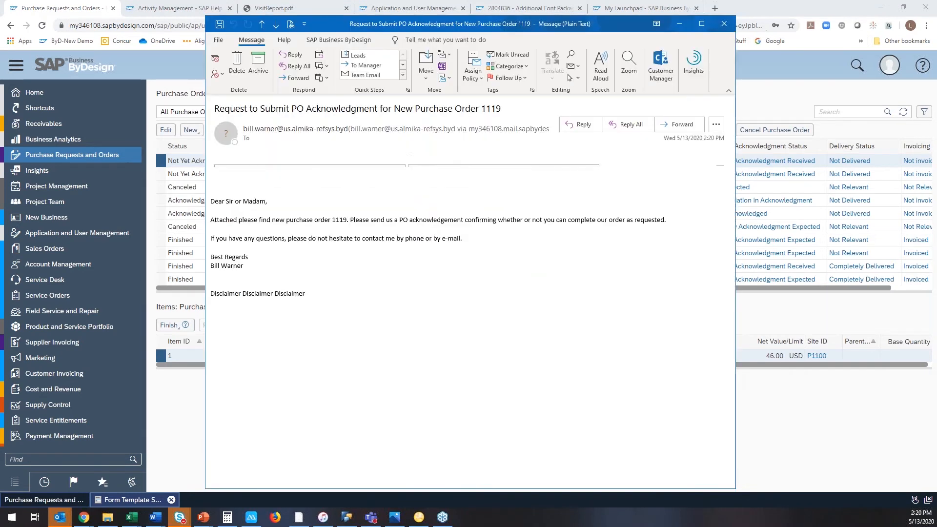
# Open the interactive purchase order PDF attached to the acknowledgment request e-mail and choose Accept with Deviation.
pyautogui.click(308, 175)
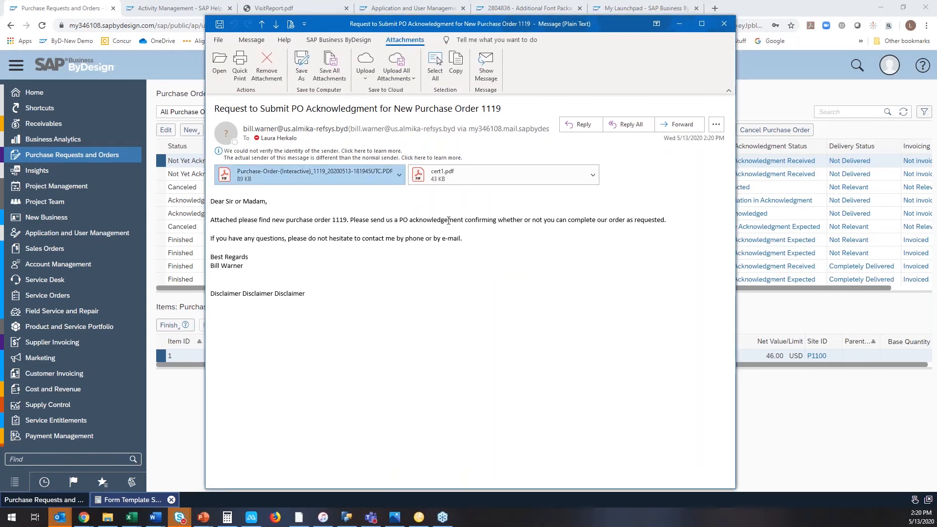
pyautogui.doubleClick(293, 174)
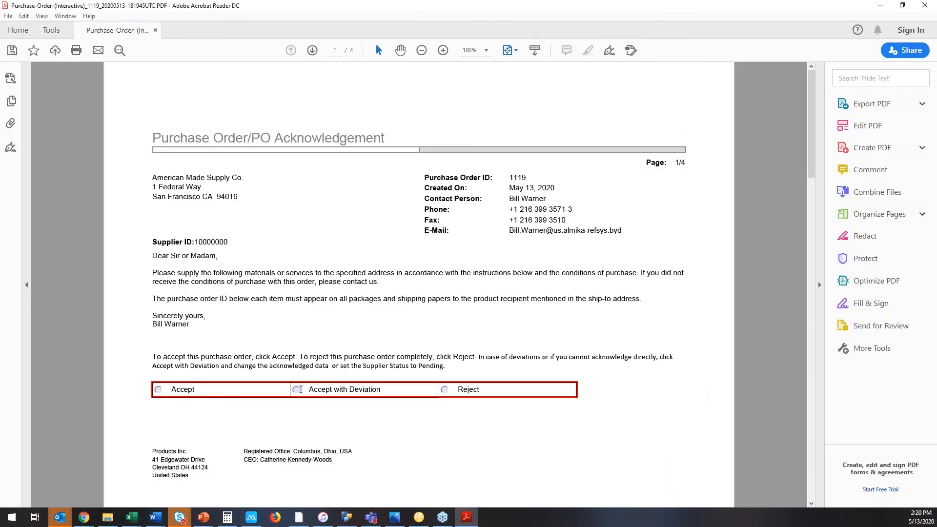
pyautogui.click(298, 390)
# Set item 1's supplier status to Accepted and its acknowledged price to 25 USD per case.
pyautogui.scroll(-3, 384, 398)
pyautogui.click(207, 222)
pyautogui.click(191, 243)
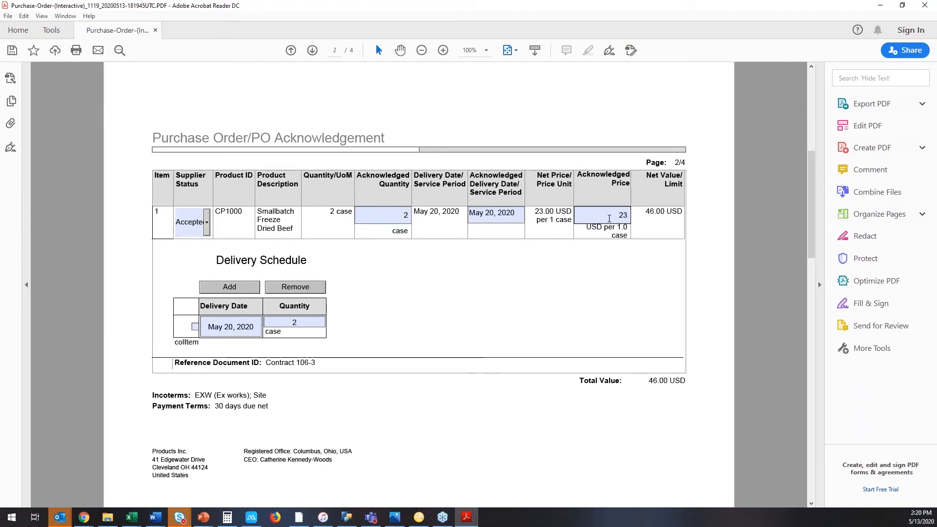
pyautogui.moveTo(625, 216); pyautogui.dragTo(634, 216)
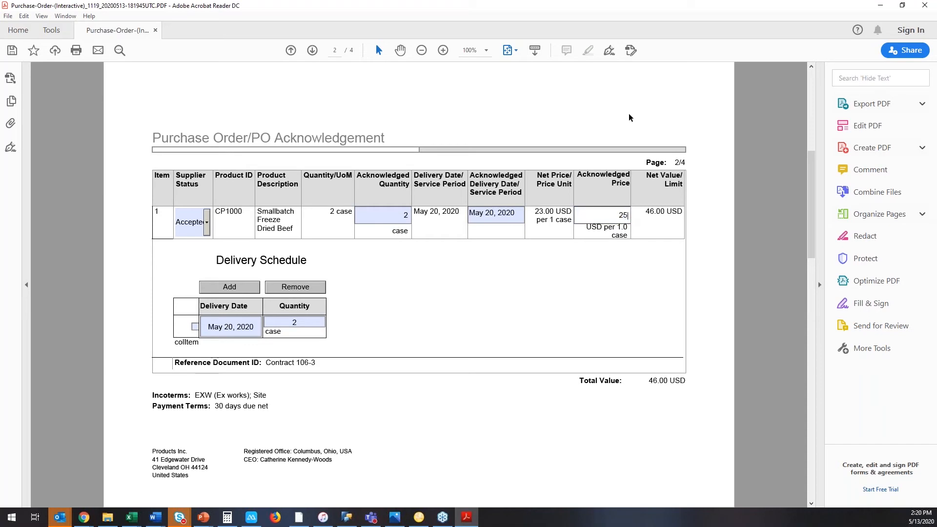
pyautogui.press('Return')
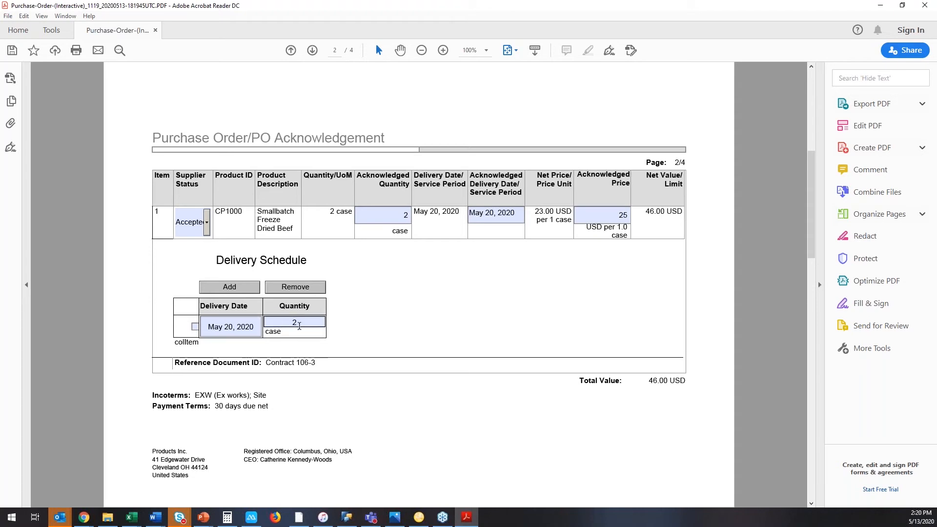
# Split item 1's delivery schedule into 1 case on May 20, 2020 and 1 case on May 27, 2020.
pyautogui.doubleClick(301, 325)
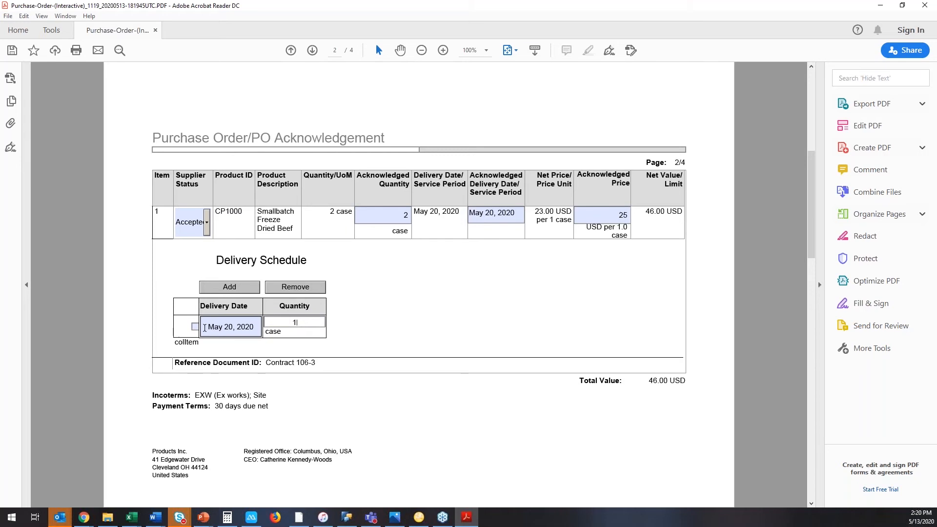
pyautogui.click(235, 291)
pyautogui.click(236, 350)
pyautogui.click(263, 350)
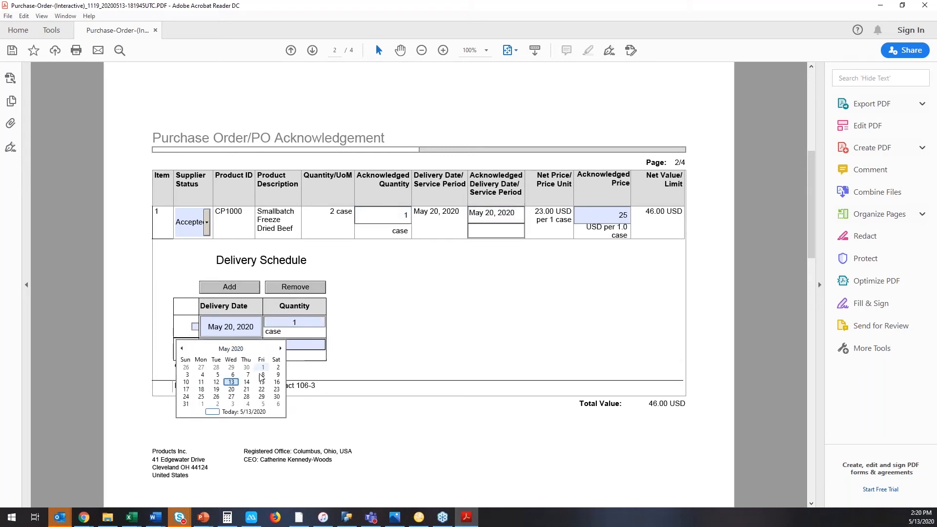
pyautogui.click(236, 396)
pyautogui.click(294, 345)
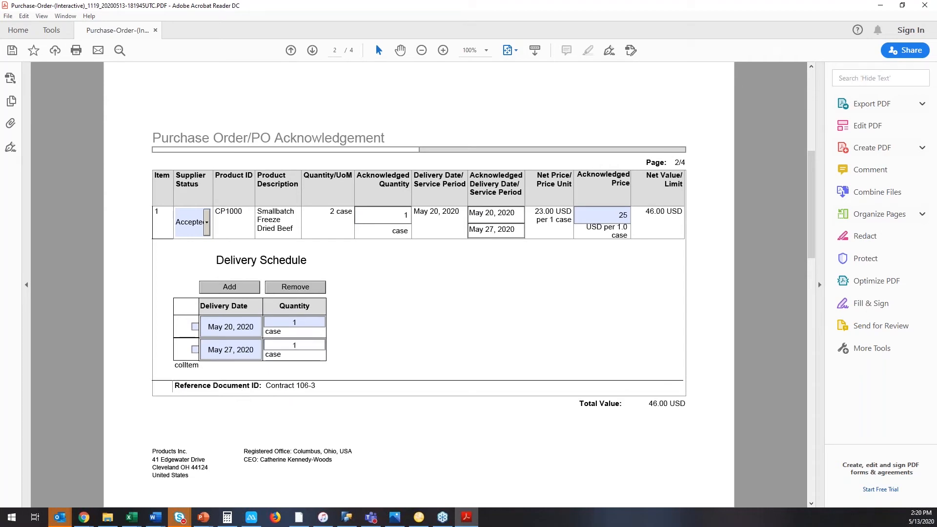
pyautogui.click(426, 341)
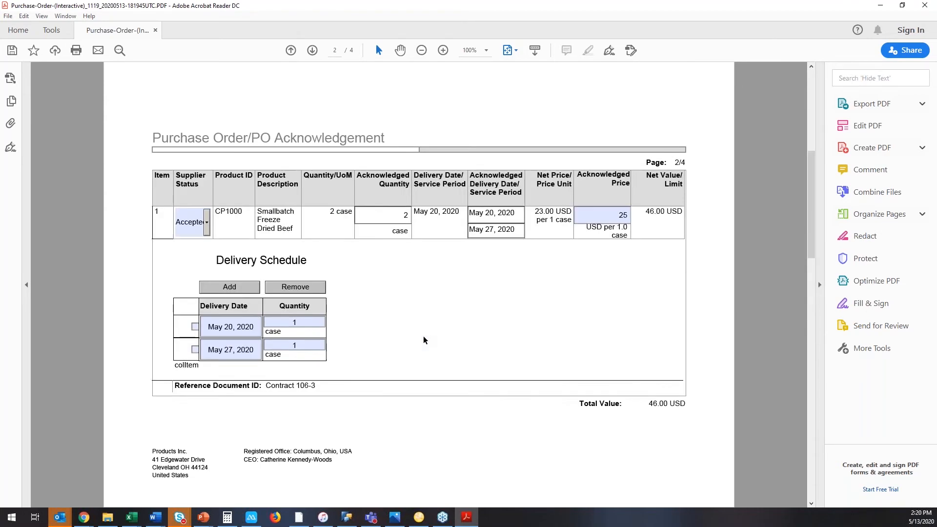
# Fill in the supplier's sales order ID and enter a comment in the acknowledgement form.
pyautogui.scroll(-3, 381, 352)
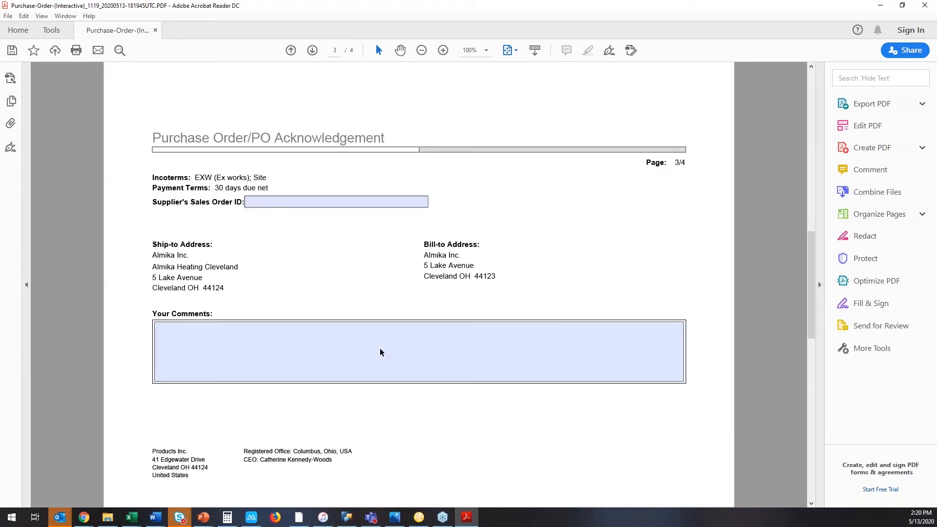
pyautogui.click(297, 199)
pyautogui.write('19874')
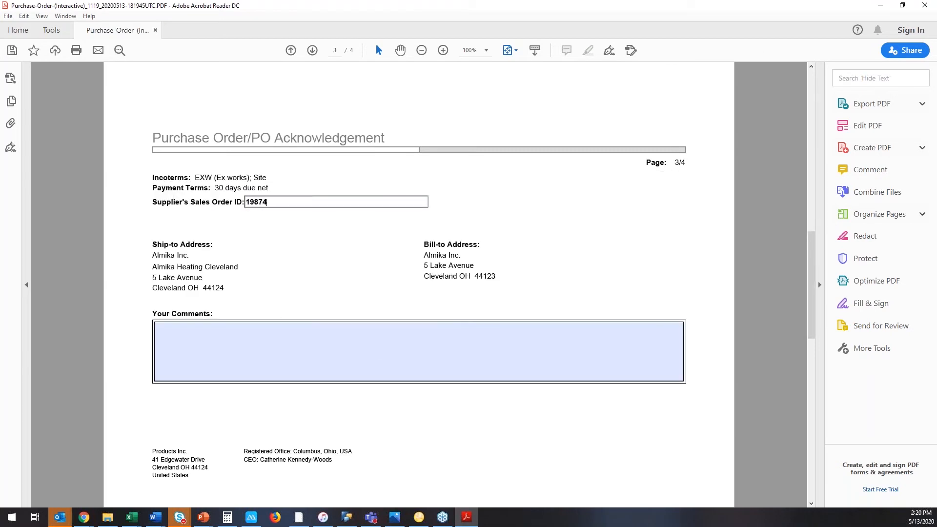
pyautogui.click(282, 321)
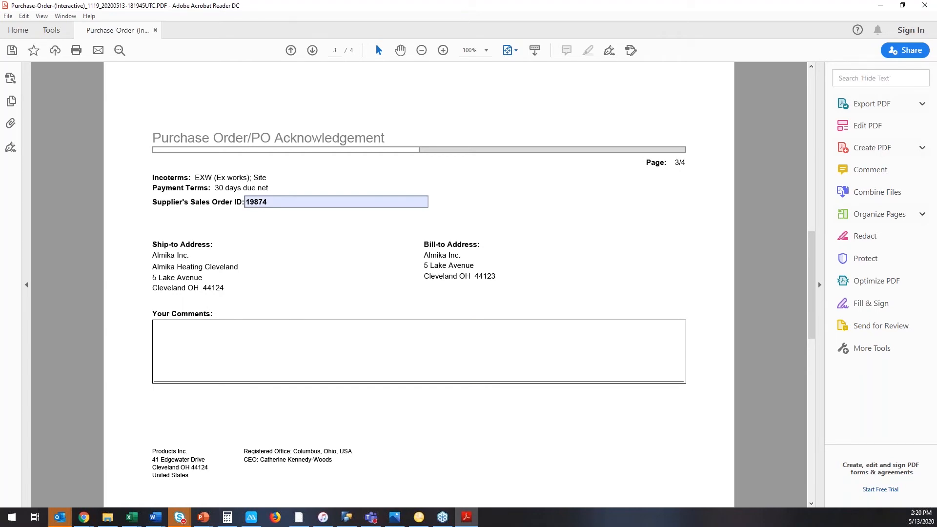
pyautogui.write('comment')
# Submit the acknowledgement form and send the generated e-mail with the completed PDF.
pyautogui.scroll(-3, 274, 324)
pyautogui.click(188, 247)
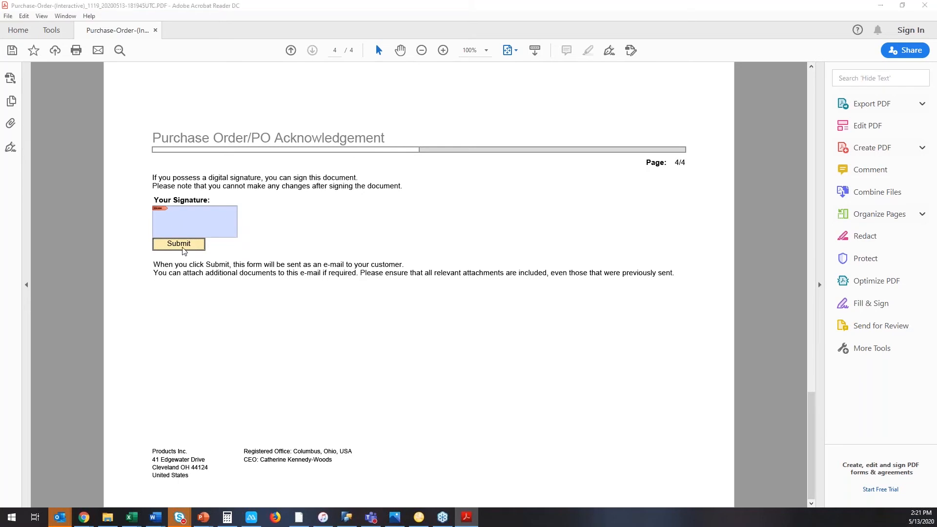
pyautogui.click(239, 142)
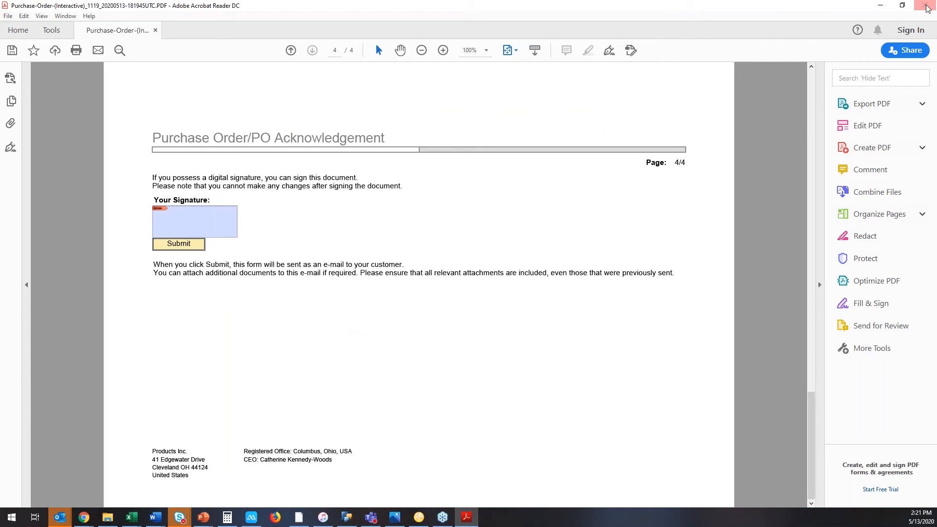
# Close the PDF form and move the acknowledgment request e-mail out of the way of the purchase orders in SAP Business ByDesign.
pyautogui.click(902, 5)
pyautogui.click(925, 7)
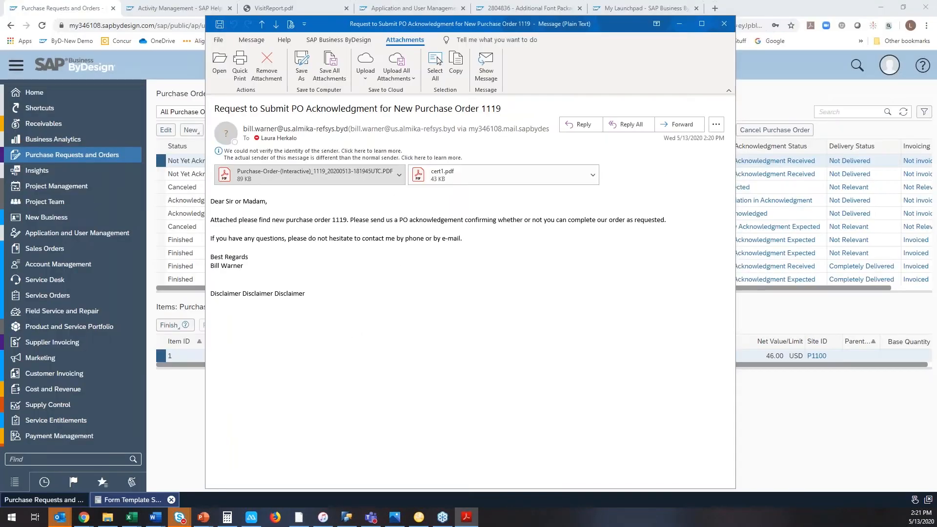
pyautogui.click(631, 23)
pyautogui.moveTo(630, 25); pyautogui.dragTo(936, 92)
# Refresh the purchase order list repeatedly to check whether the supplier's acknowledgment with deviation has arrived.
pyautogui.click(904, 112)
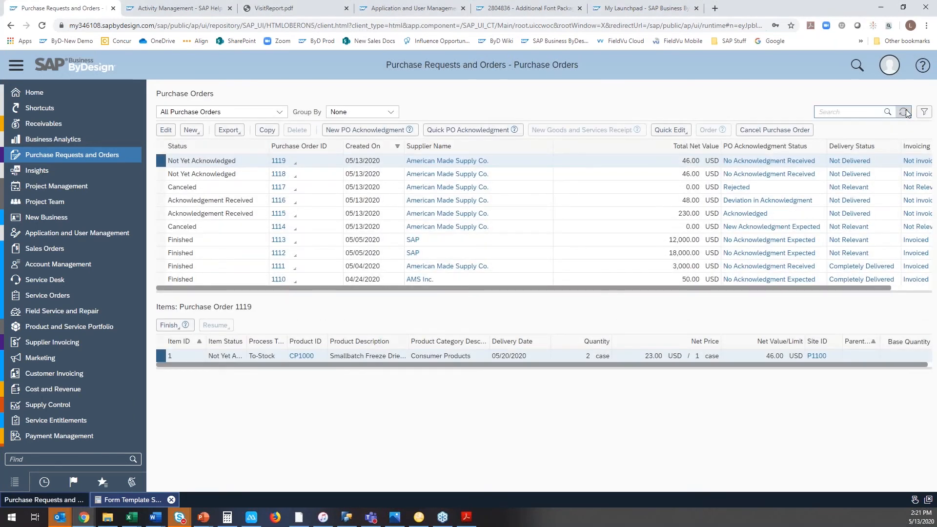
pyautogui.click(904, 112)
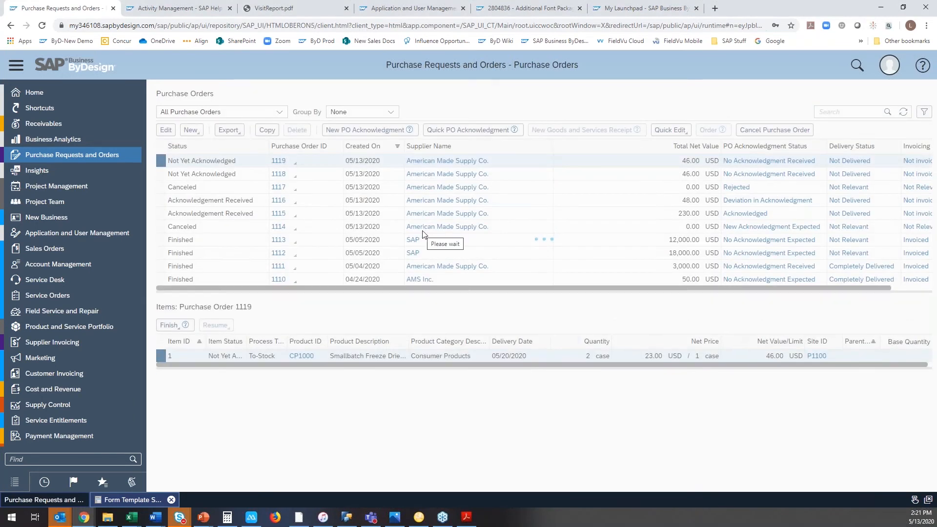
pyautogui.click(902, 113)
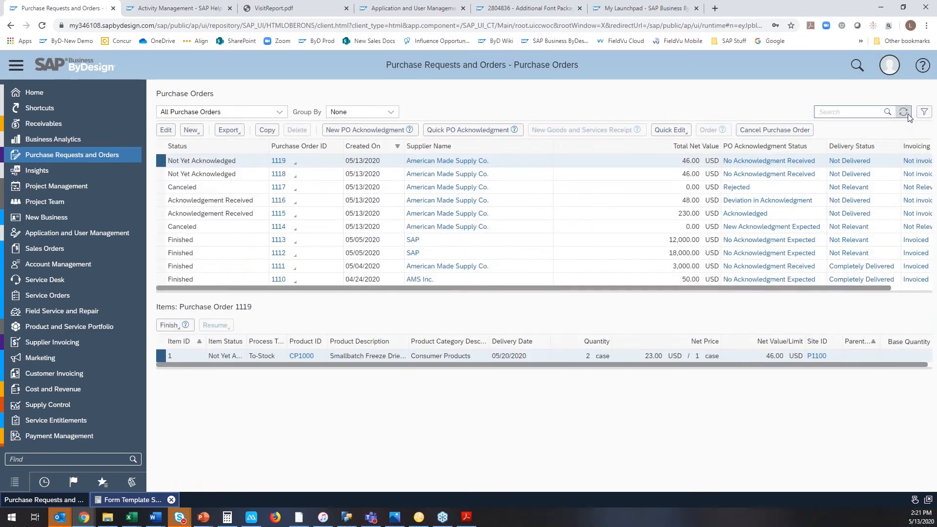
pyautogui.click(901, 113)
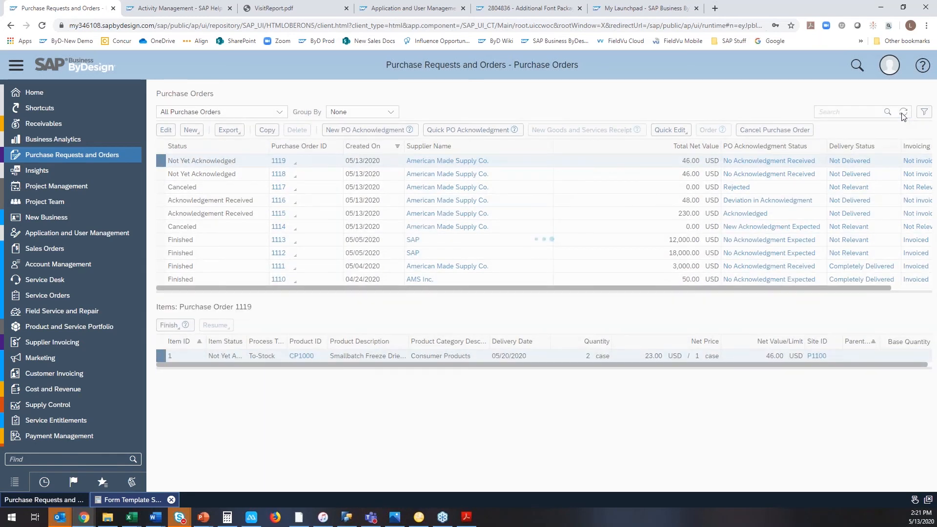
pyautogui.click(161, 200)
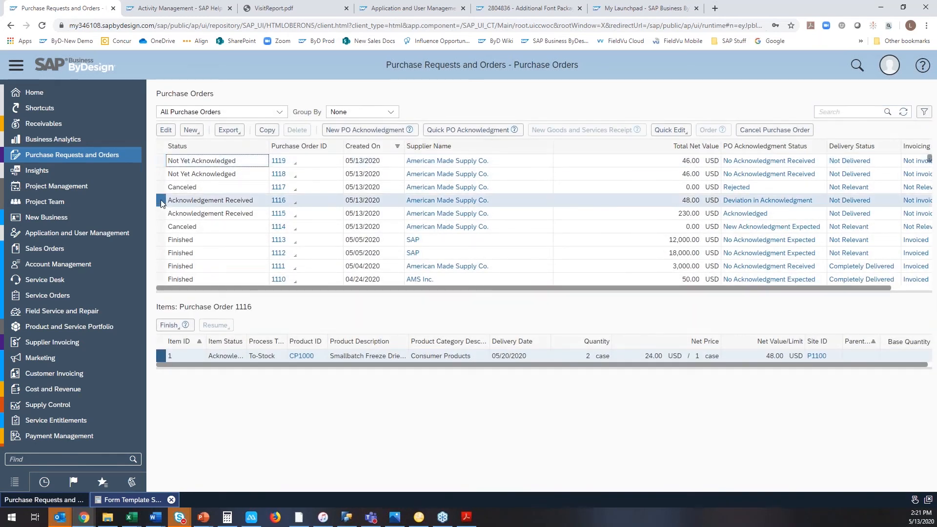
pyautogui.click(279, 112)
pyautogui.click(294, 88)
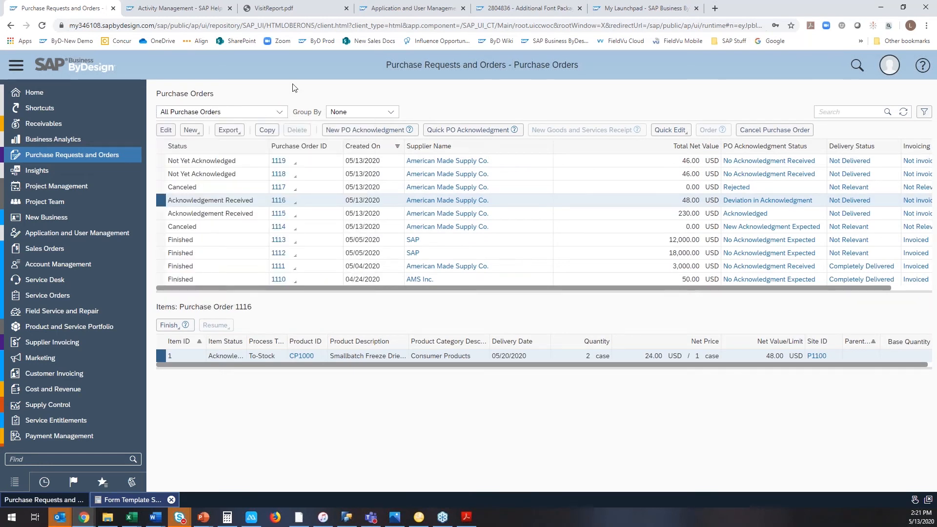
pyautogui.click(903, 113)
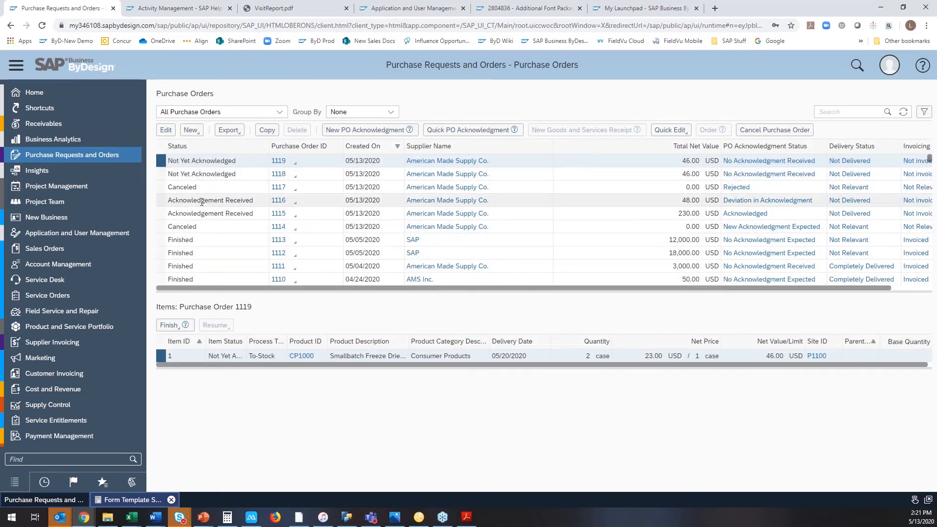
# Select the purchase order acknowledged with a deviation, and show the open purchase order tasks to find its deviation task.
pyautogui.click(233, 199)
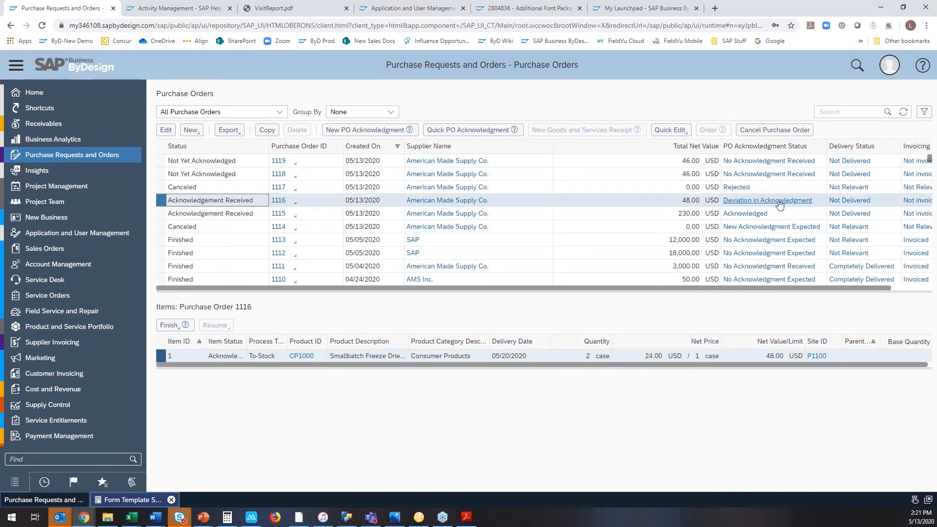
pyautogui.click(286, 117)
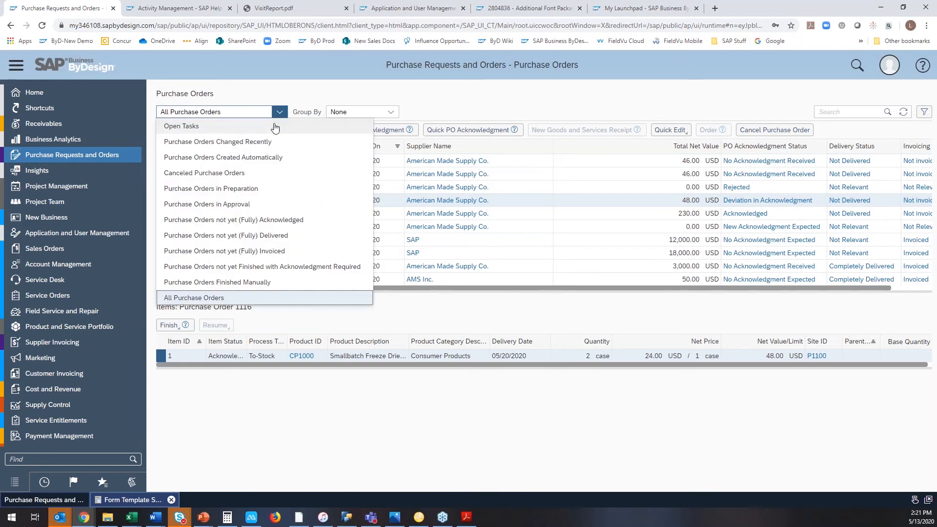
pyautogui.click(271, 126)
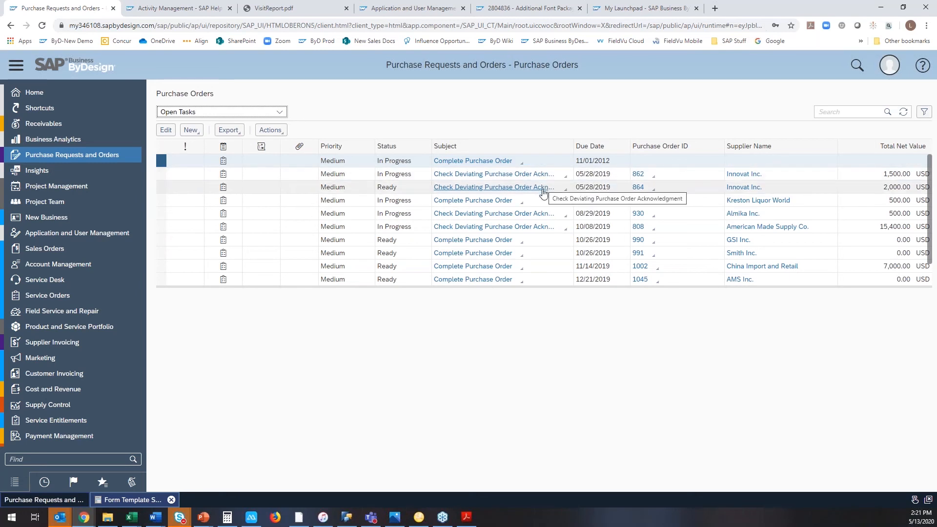
pyautogui.scroll(-1, 488, 213)
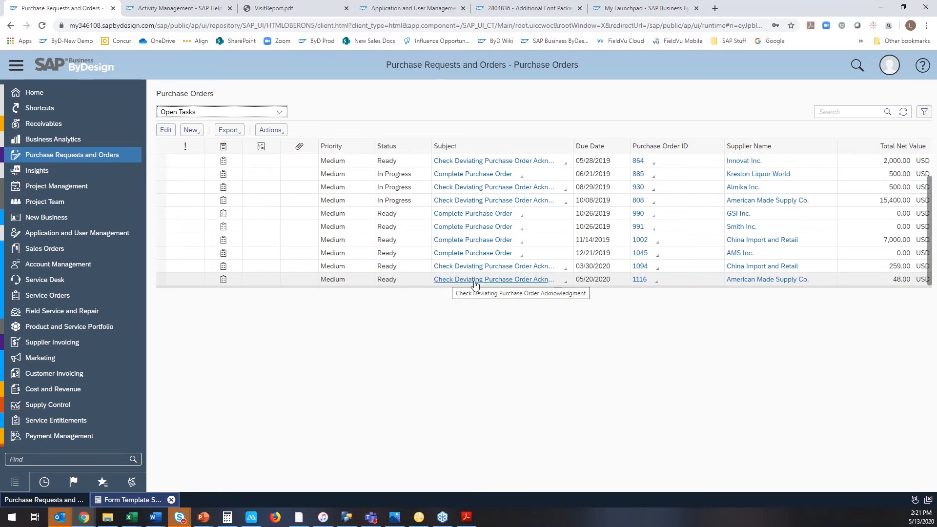
# Open the 05/20/2020 deviating acknowledgment task for American Made Supply Co., compare the ordered and acknowledged delivery schedules, and accept the deviation.
pyautogui.click(565, 283)
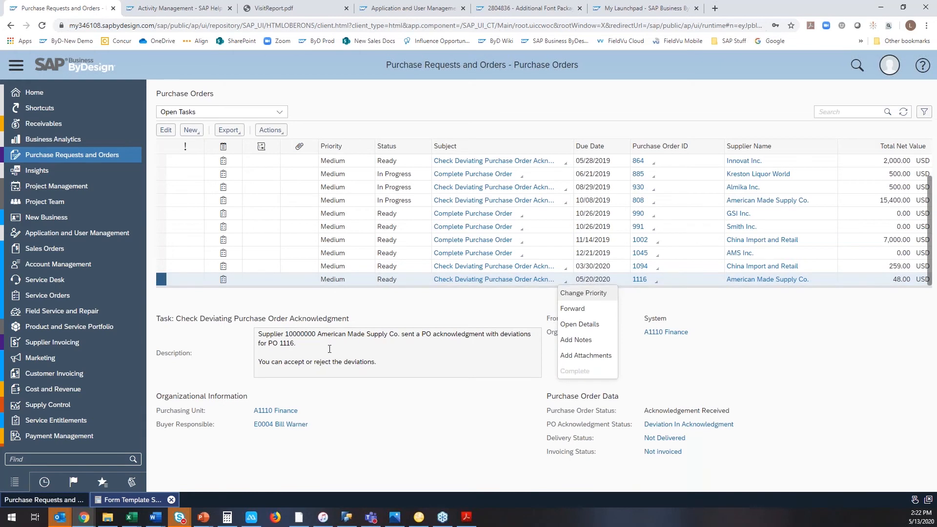
pyautogui.click(518, 279)
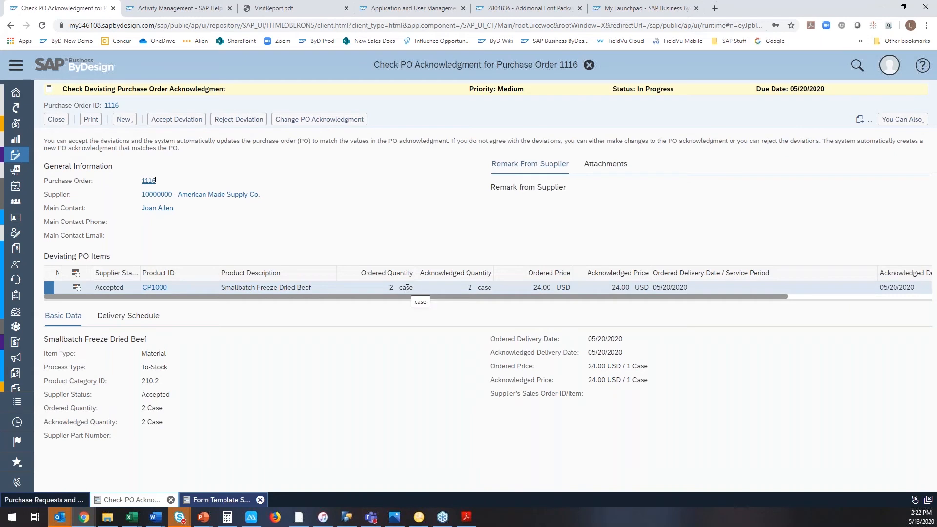
pyautogui.click(144, 321)
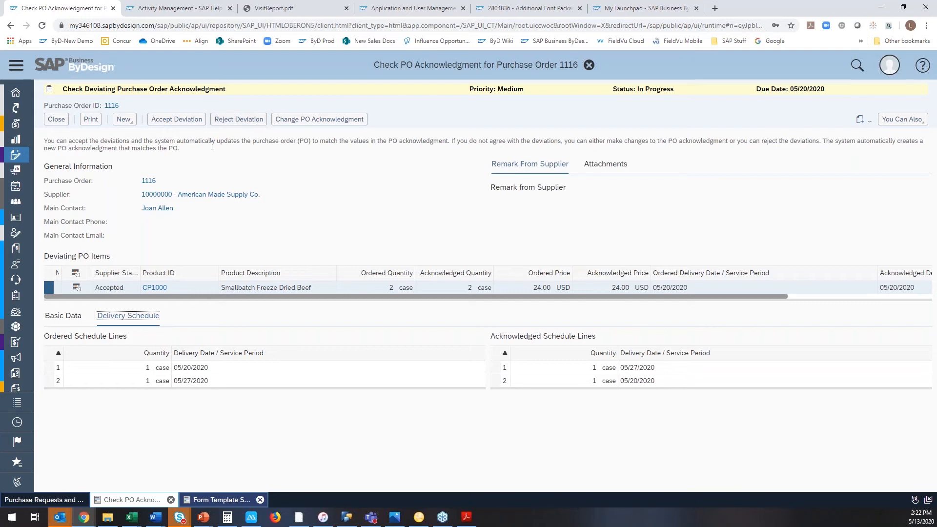
pyautogui.click(190, 127)
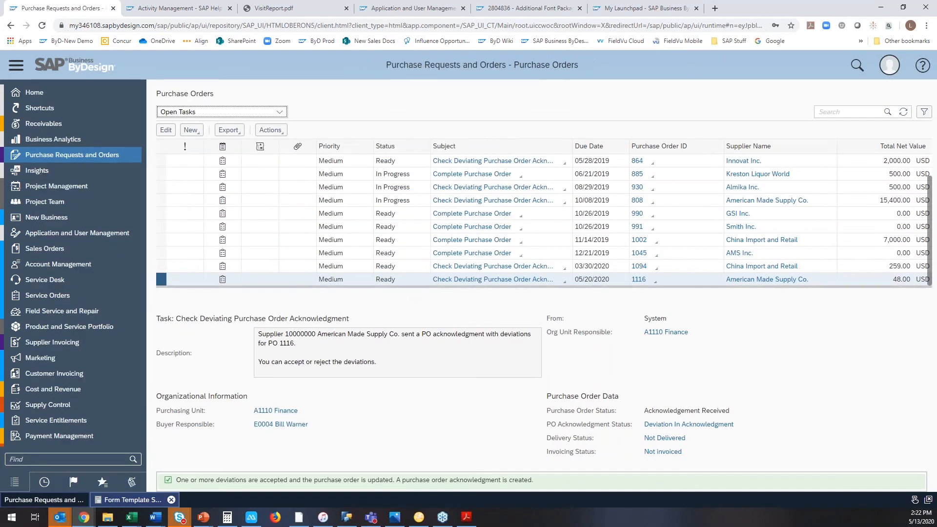
# Open the task's purchase order, review its item delivery schedule and output history, and close it.
pyautogui.click(637, 280)
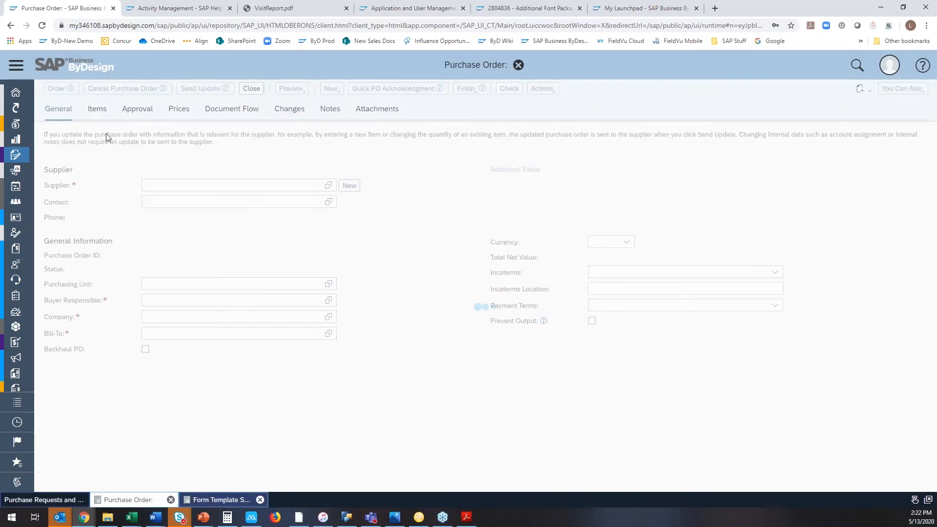
pyautogui.click(100, 125)
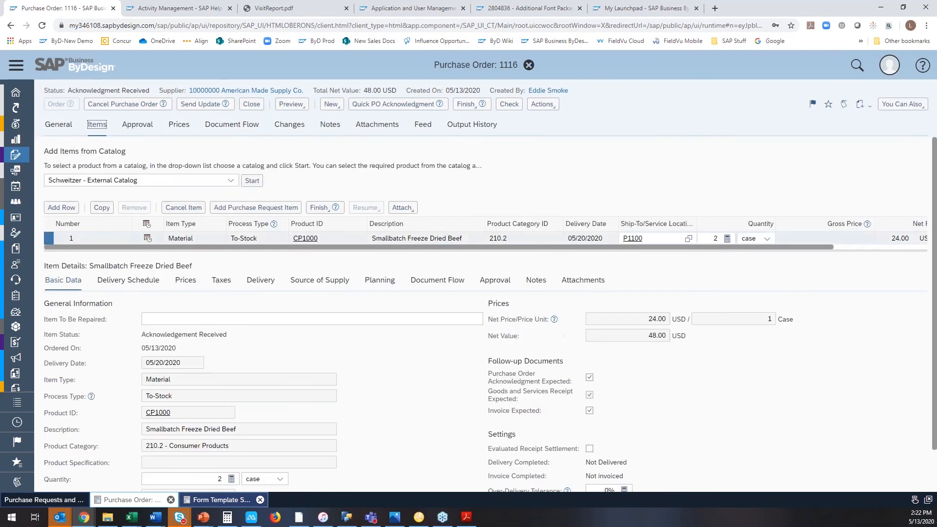
pyautogui.click(133, 282)
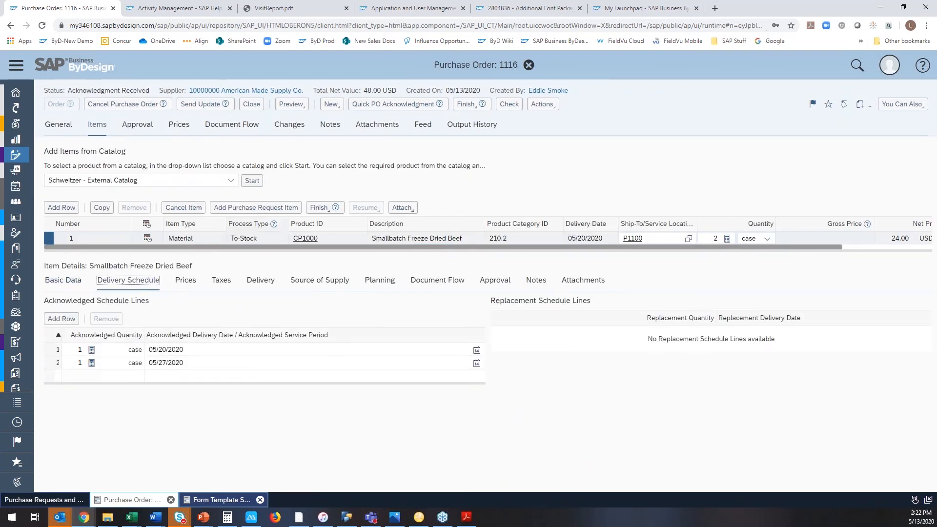
pyautogui.click(260, 107)
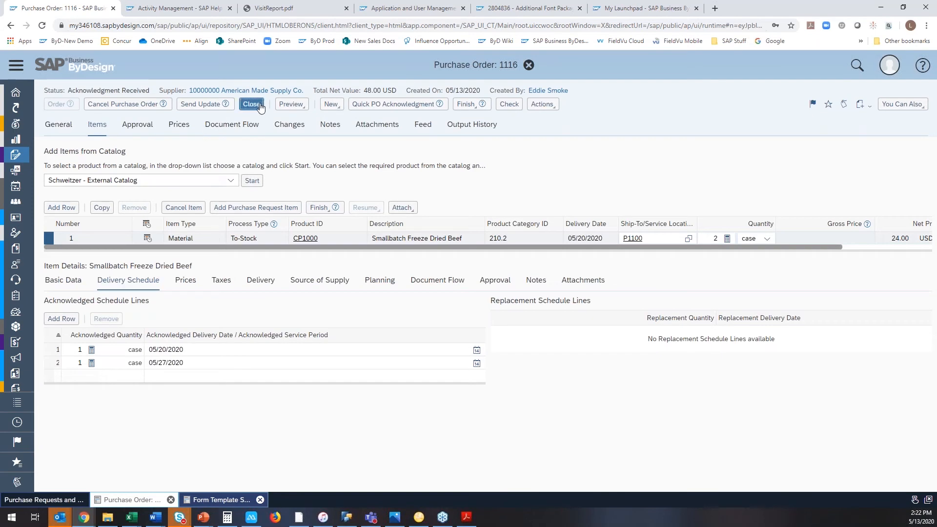
pyautogui.click(463, 130)
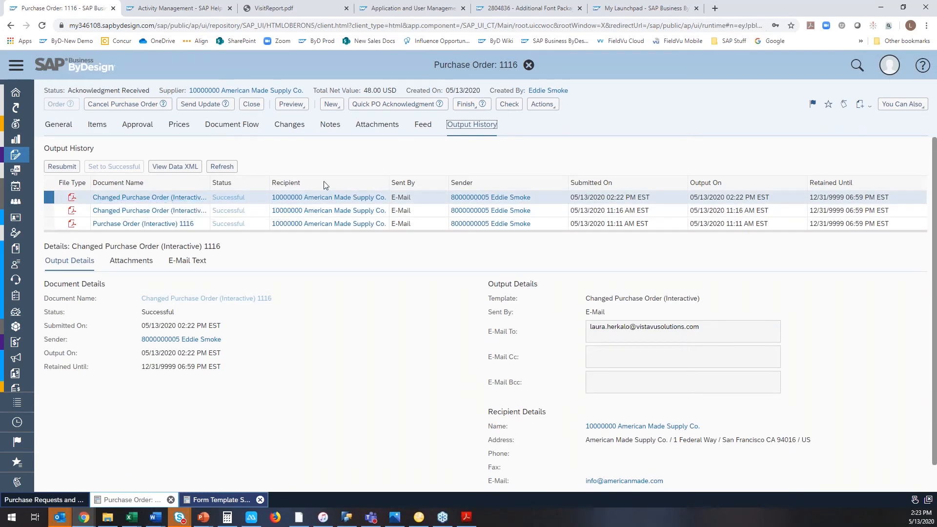
pyautogui.click(259, 107)
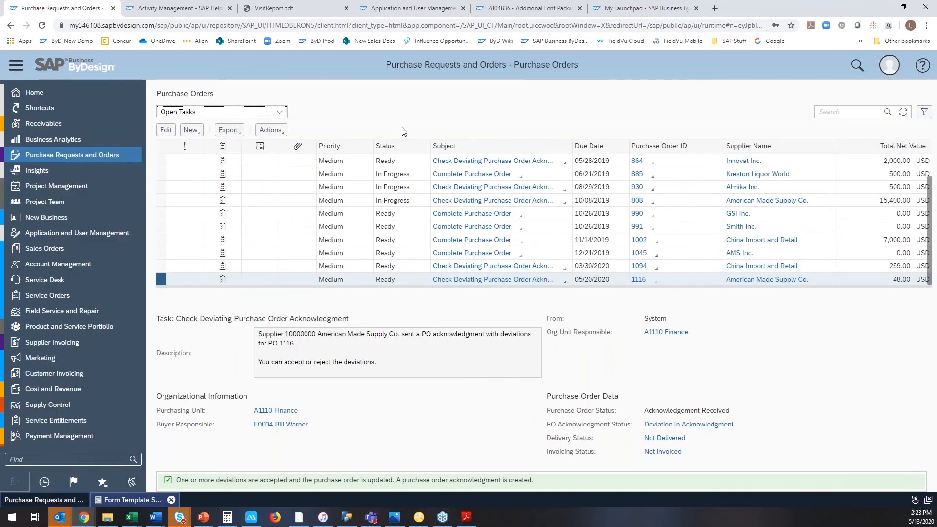
# Refresh the open tasks, check acknowledgment statuses under Purchase Orders Changed Recently, and select the canceled order with the rejected acknowledgment.
pyautogui.click(903, 112)
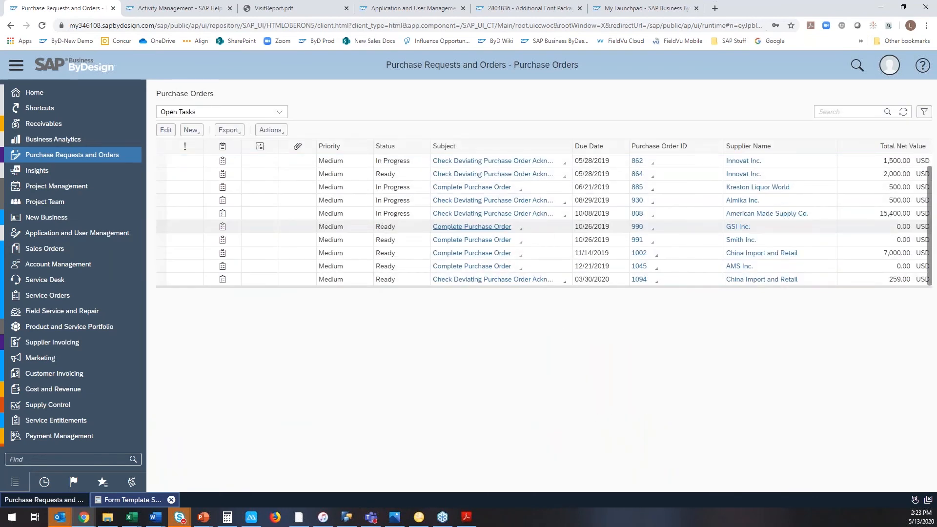
pyautogui.moveTo(108, 155)
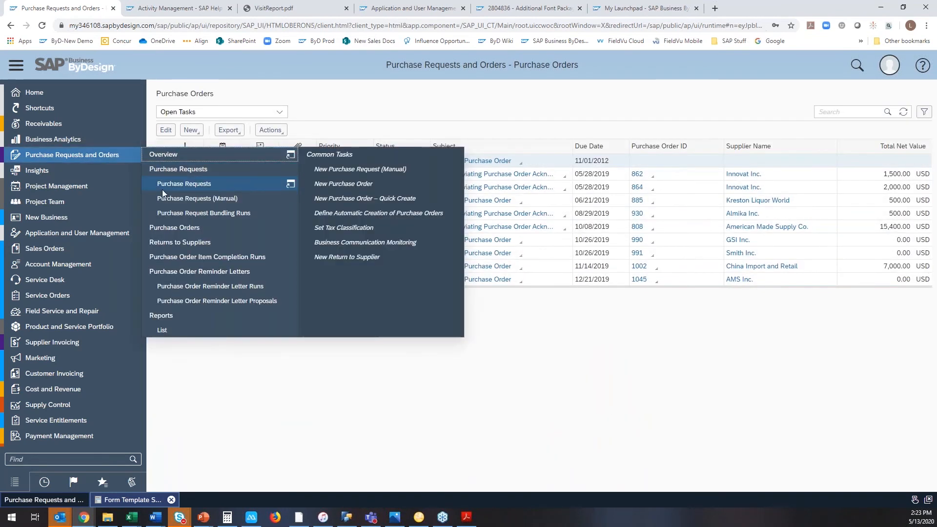
pyautogui.click(172, 228)
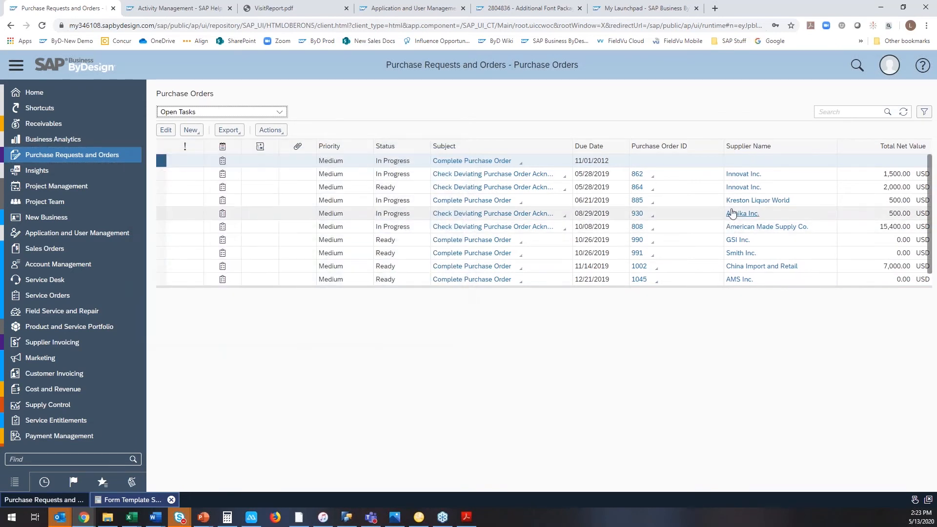
pyautogui.click(285, 112)
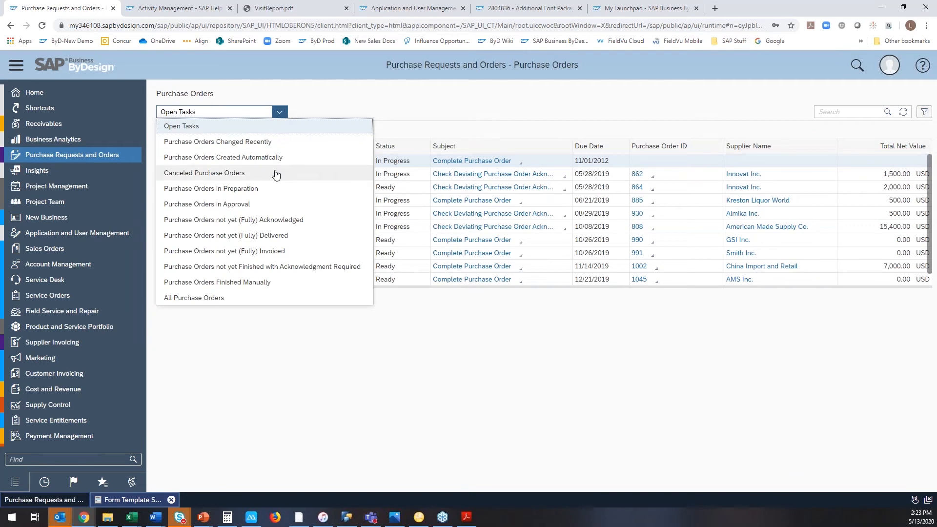
pyautogui.click(275, 143)
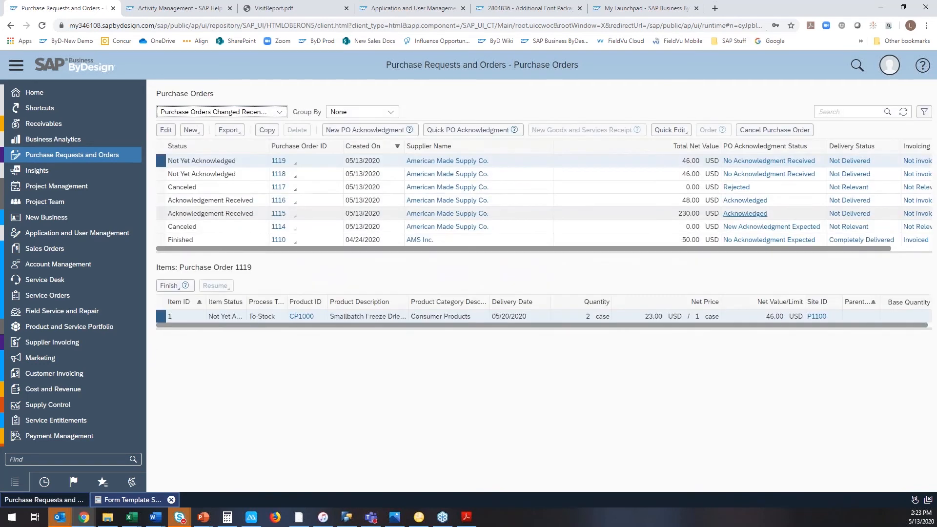
pyautogui.click(903, 113)
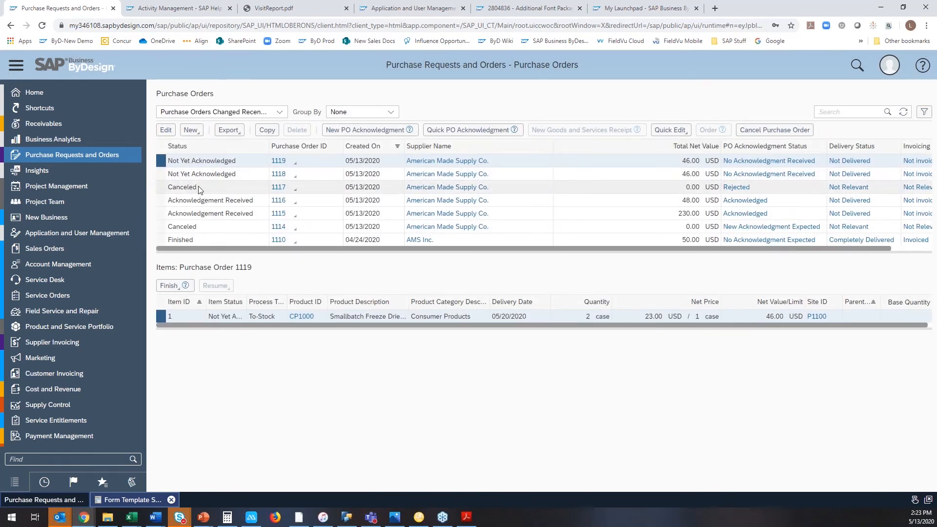
pyautogui.click(160, 190)
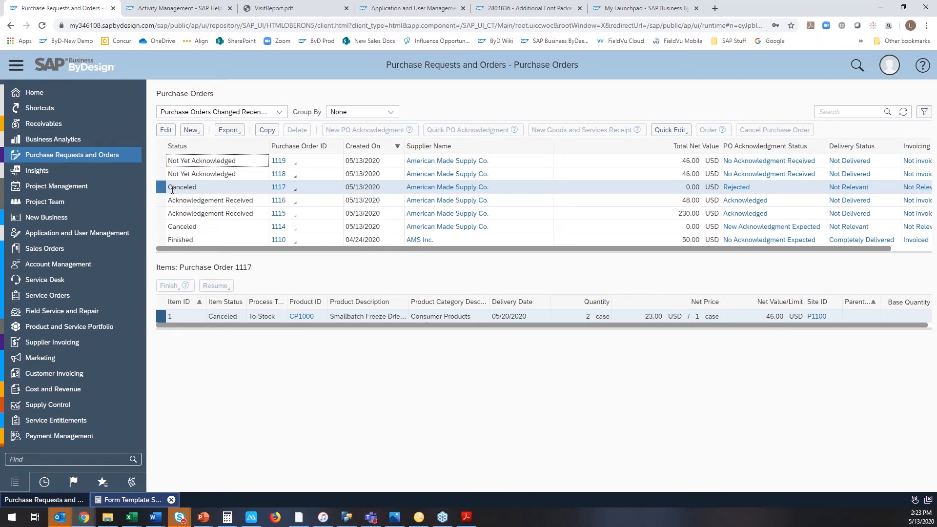
# Switch to Adobe Acrobat Reader, choose Reject in the purchase order acknowledgement form, and review its comments and signature pages.
pyautogui.click(467, 517)
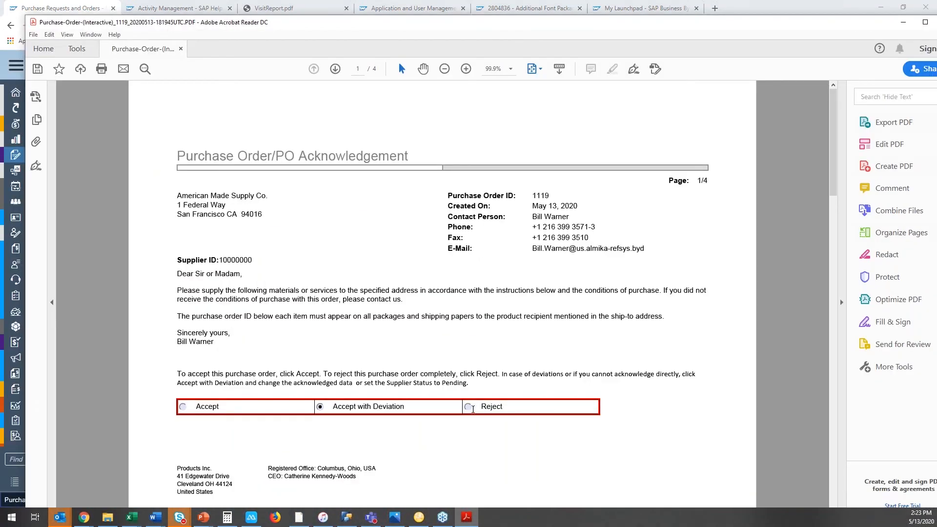
pyautogui.click(468, 407)
pyautogui.scroll(-2, 672, 371)
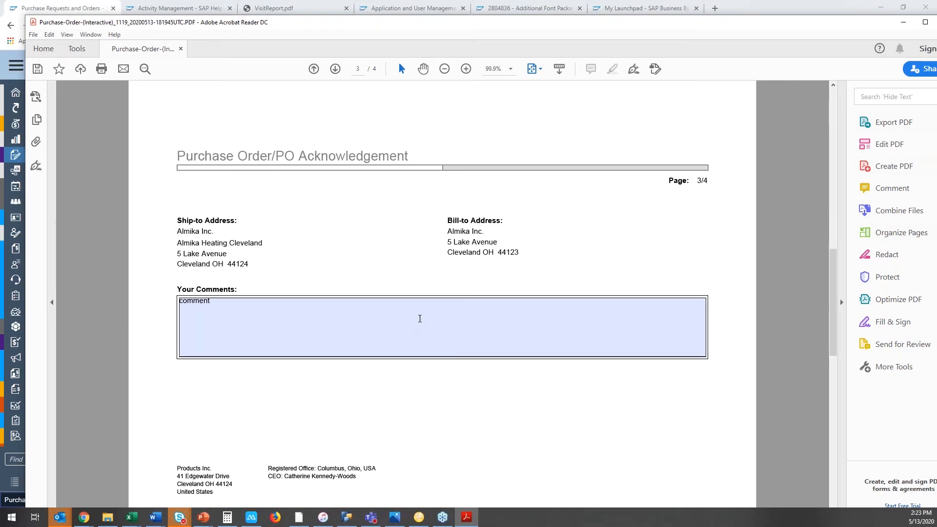
pyautogui.scroll(-2, 420, 318)
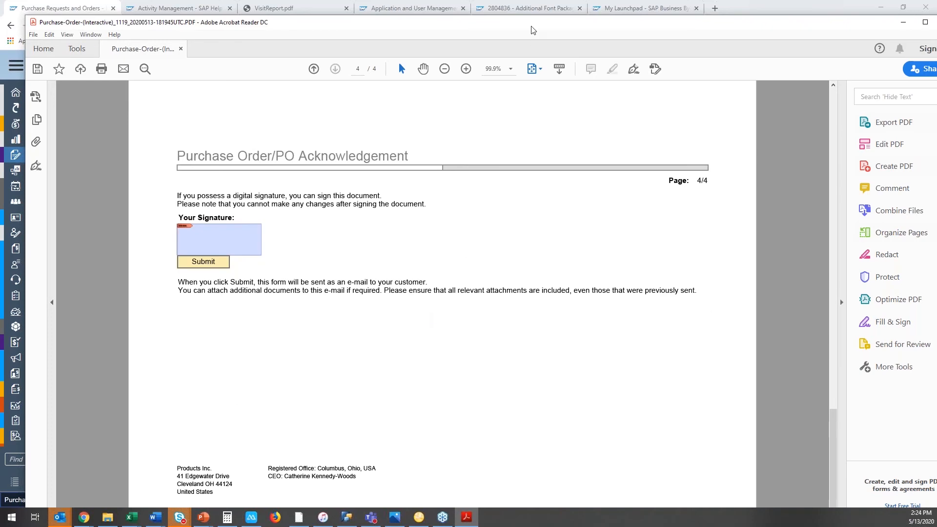
# Move the PDF form out of the way and refresh the recently changed purchase orders to check for a new acknowledgment.
pyautogui.moveTo(532, 25); pyautogui.dragTo(936, 46)
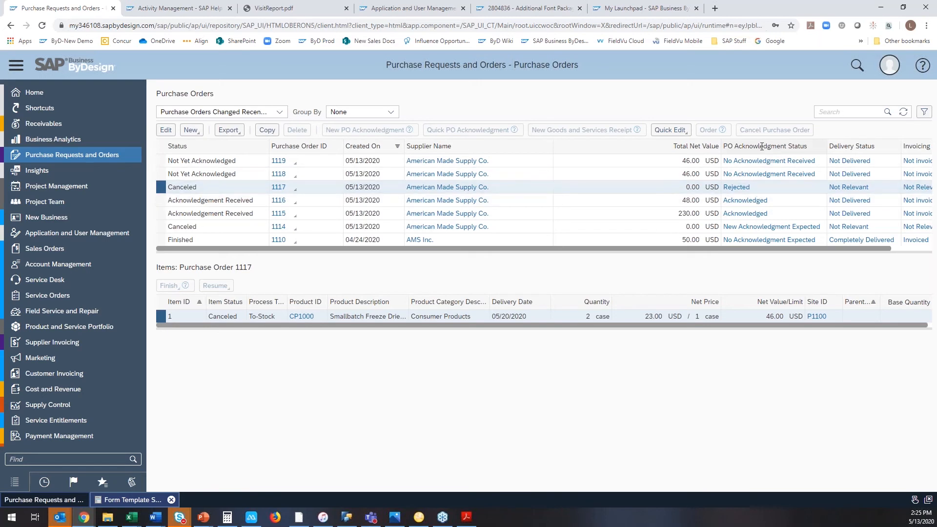
pyautogui.click(904, 112)
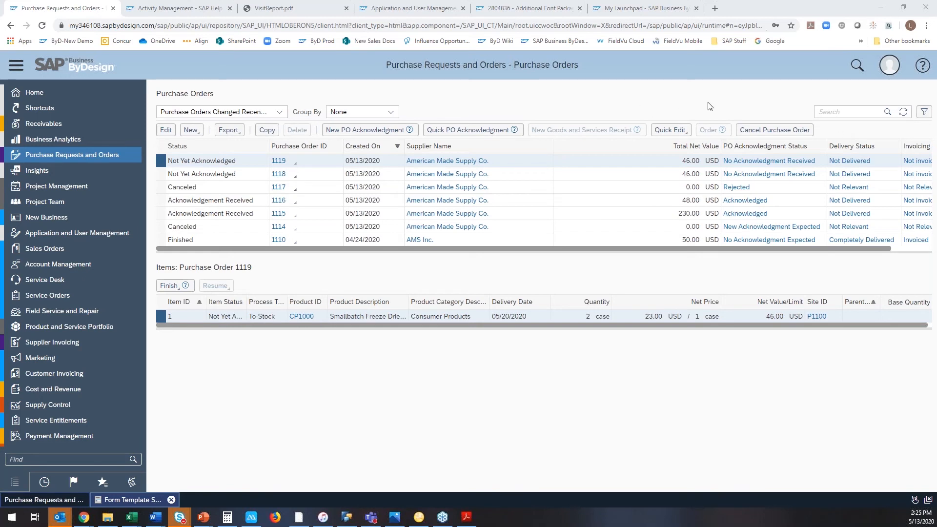
pyautogui.click(903, 112)
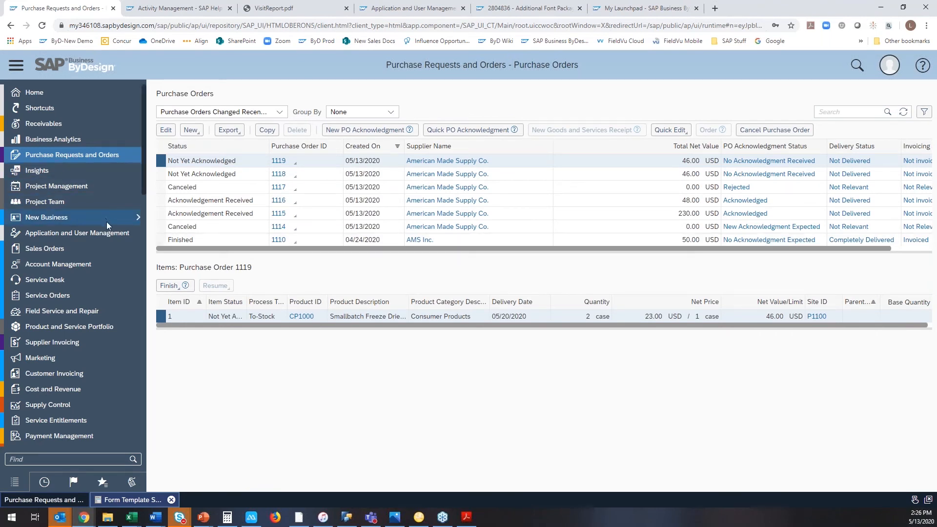
# Open the list of open purchase orders in the Inbound Logistics work center.
pyautogui.moveTo(129, 345)
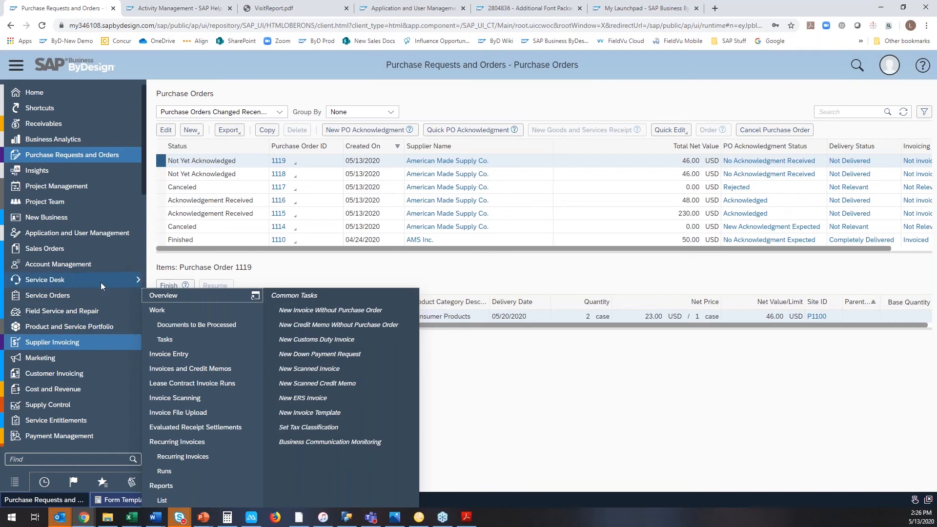
pyautogui.scroll(-1, 107, 391)
pyautogui.scroll(-3, 108, 395)
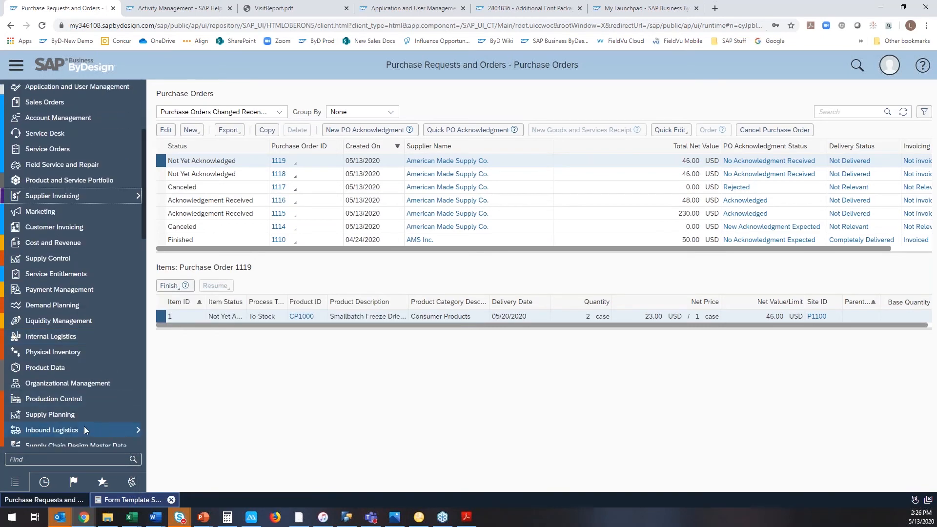
pyautogui.moveTo(84, 428)
pyautogui.click(187, 311)
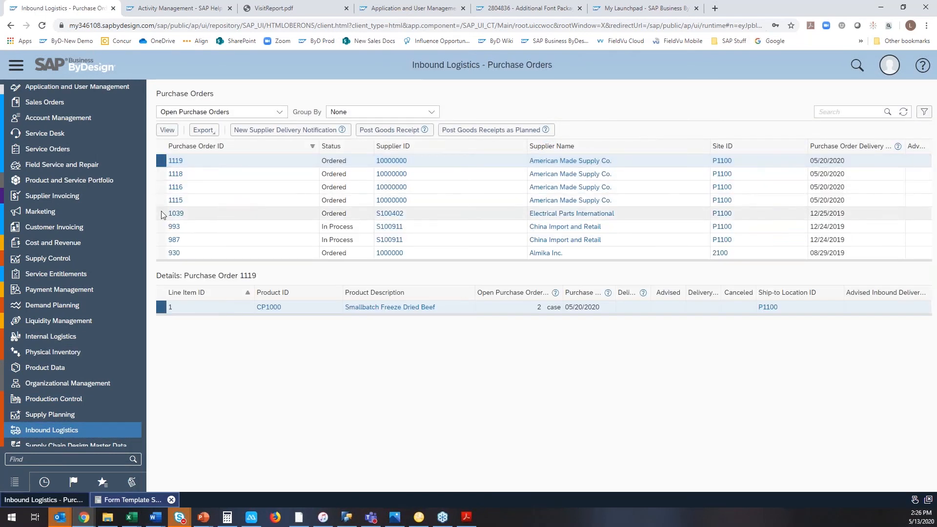
# Post the goods receipt for the 10-case American Made Supply Co. order with delivery notification ID 42342 and proposed quantities, and refresh the list.
pyautogui.click(309, 166)
pyautogui.click(385, 129)
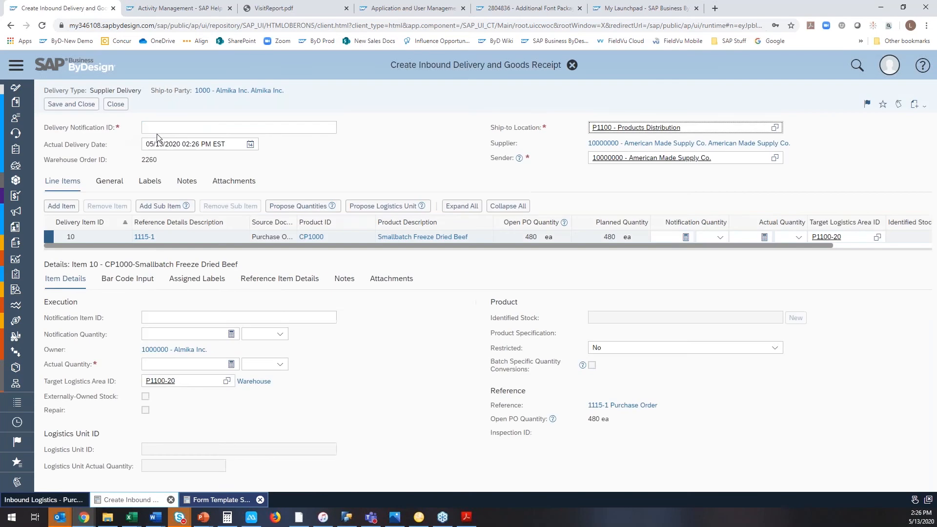
pyautogui.click(162, 128)
pyautogui.write('42342')
pyautogui.click(285, 206)
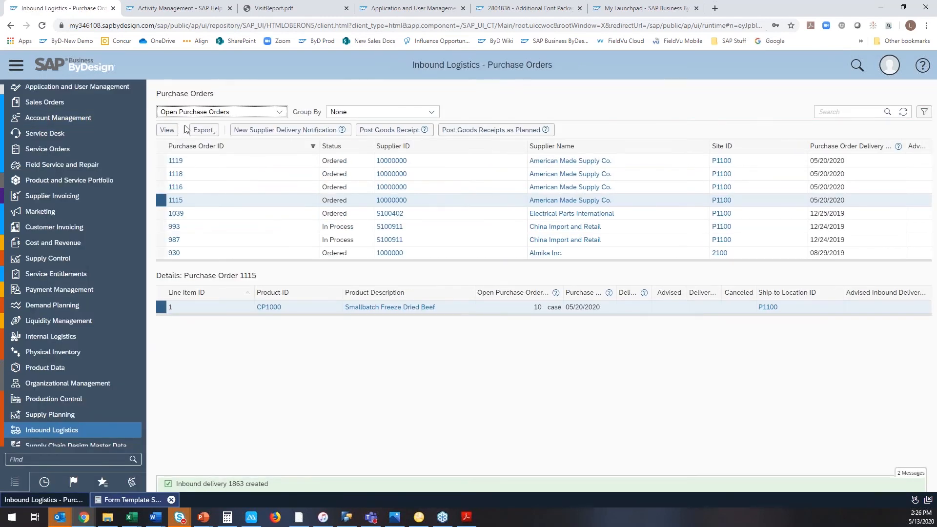
pyautogui.click(903, 112)
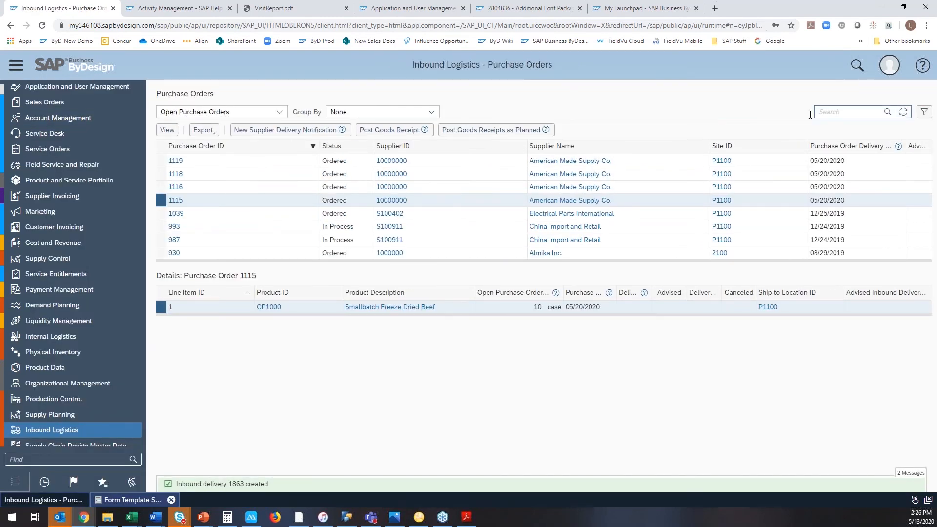
# Find the Business Configuration work center by searching for "busines" and open its implementation projects.
pyautogui.scroll(3, 103, 127)
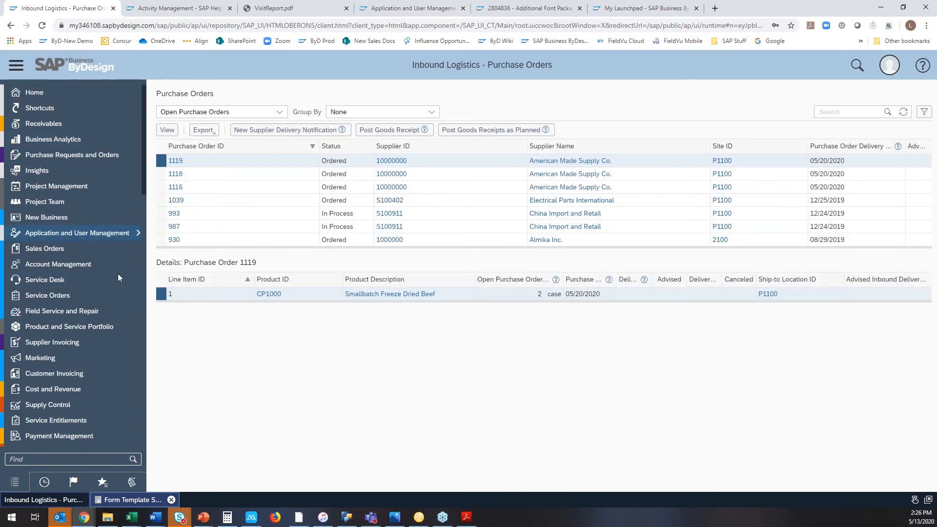
pyautogui.scroll(-3, 104, 385)
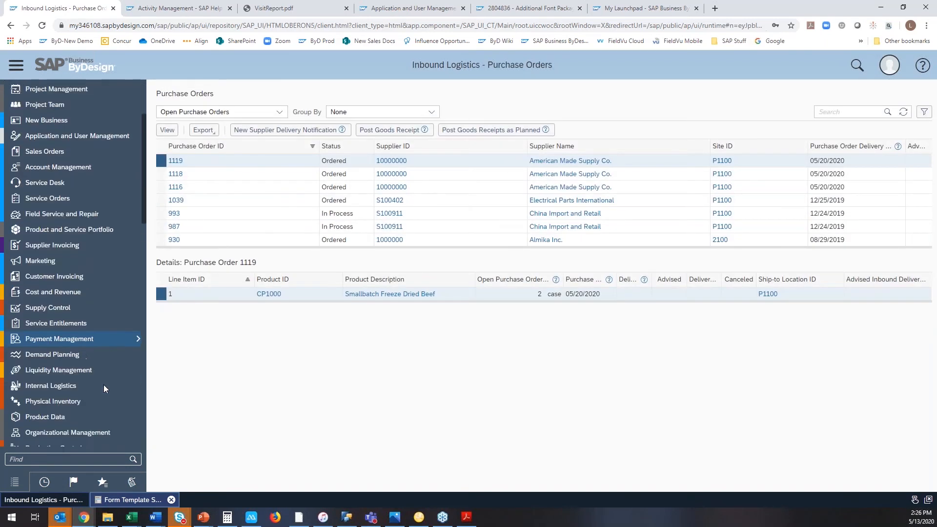
pyautogui.scroll(-1, 104, 385)
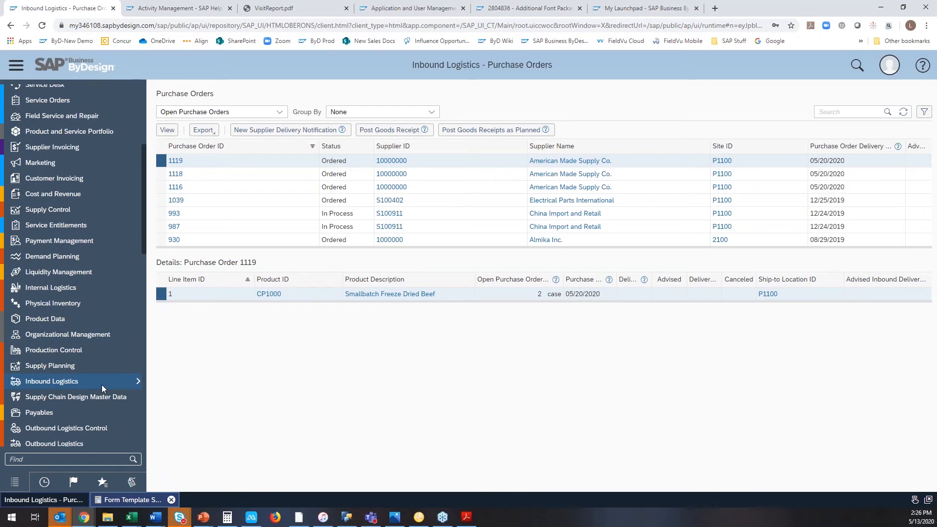
pyautogui.scroll(4, 102, 388)
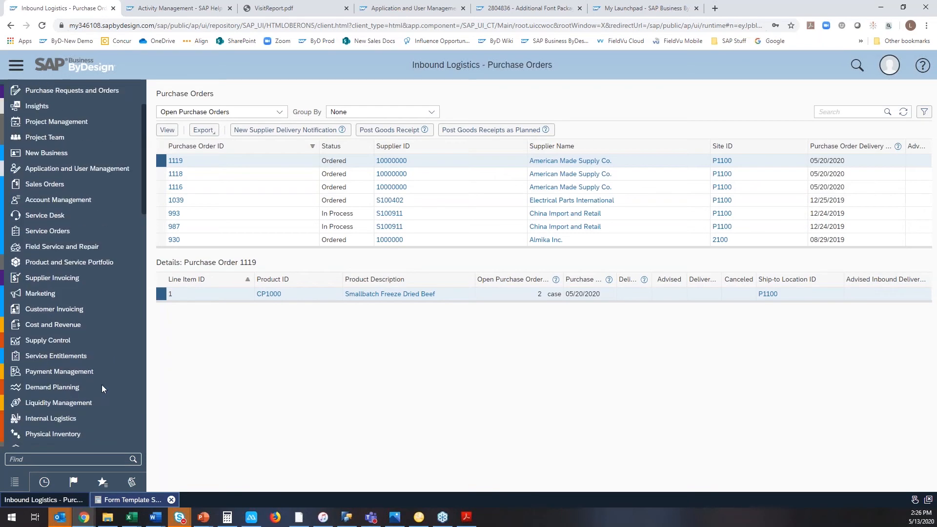
pyautogui.scroll(-7, 102, 388)
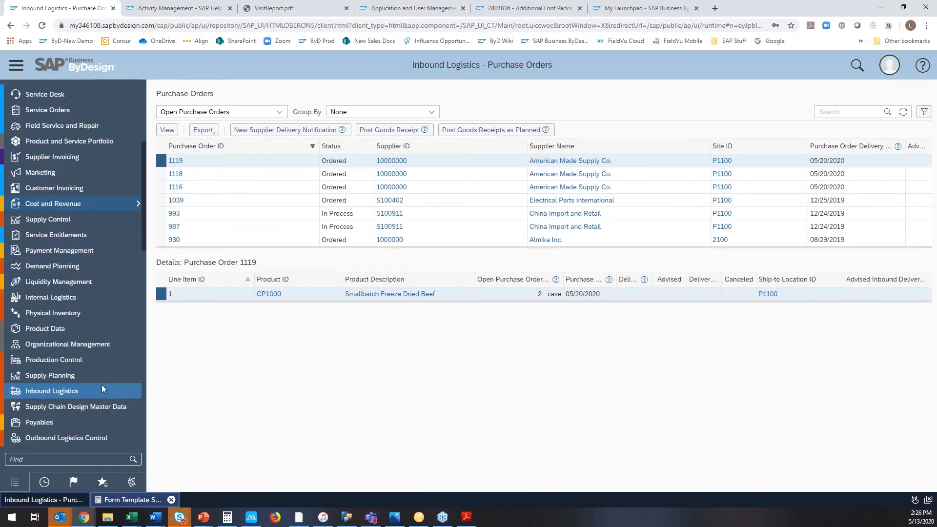
pyautogui.scroll(-4, 102, 385)
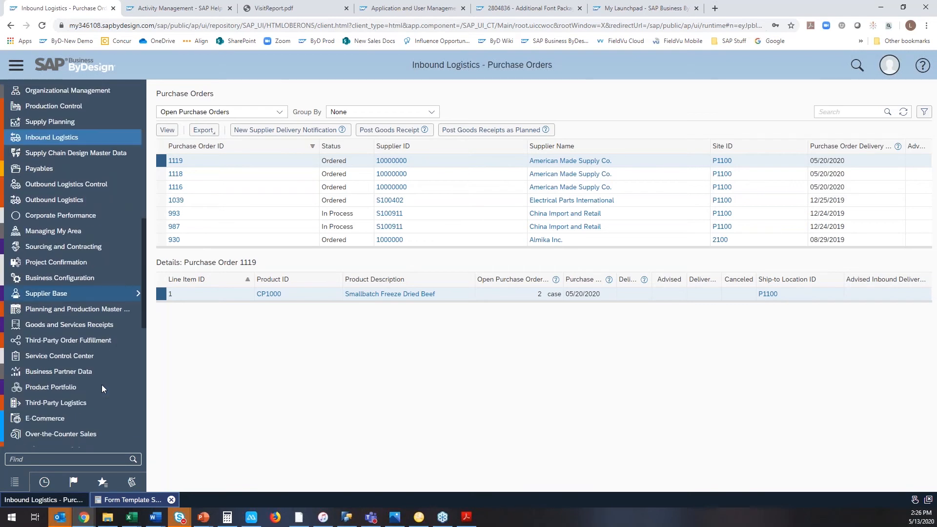
pyautogui.scroll(-6, 101, 385)
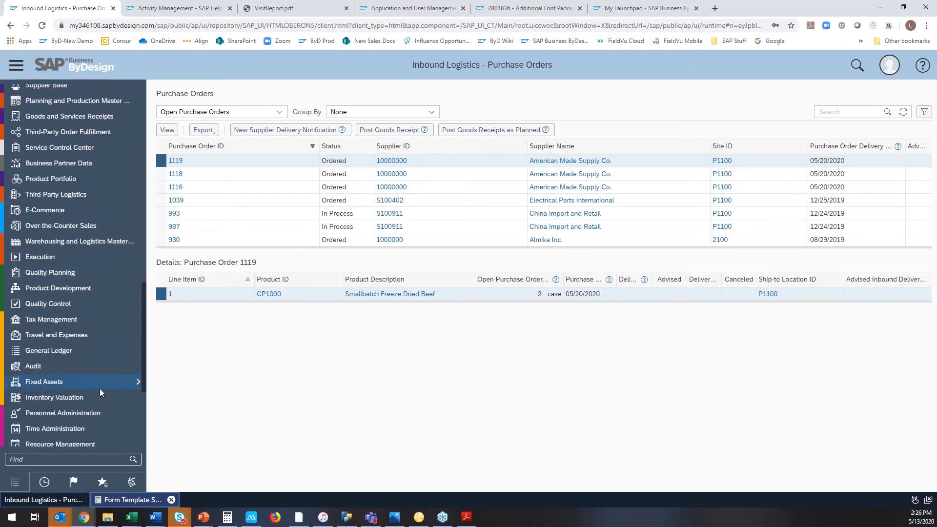
pyautogui.click(74, 459)
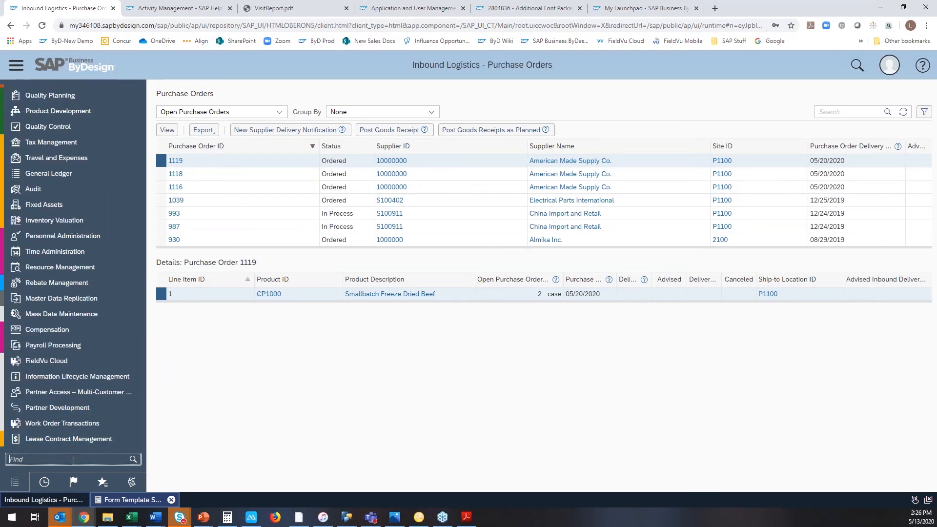
pyautogui.write('bu')
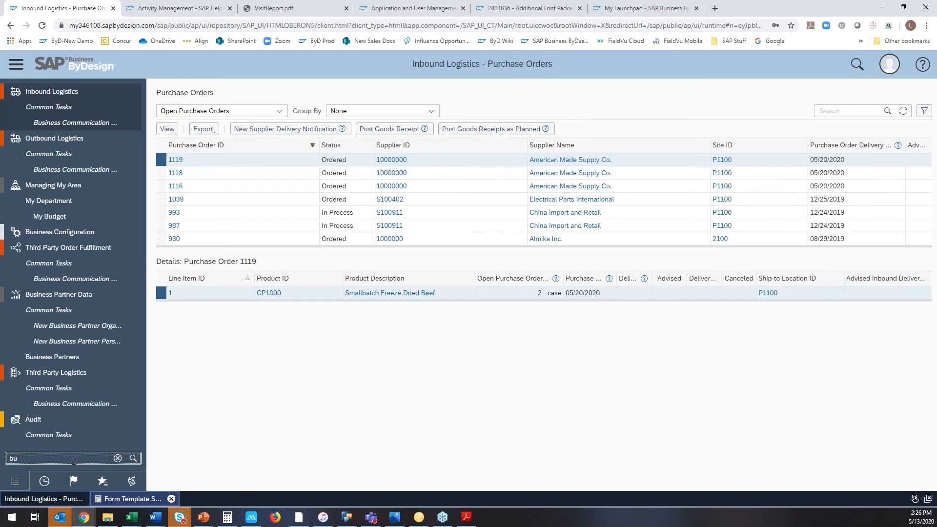
pyautogui.write('sines')
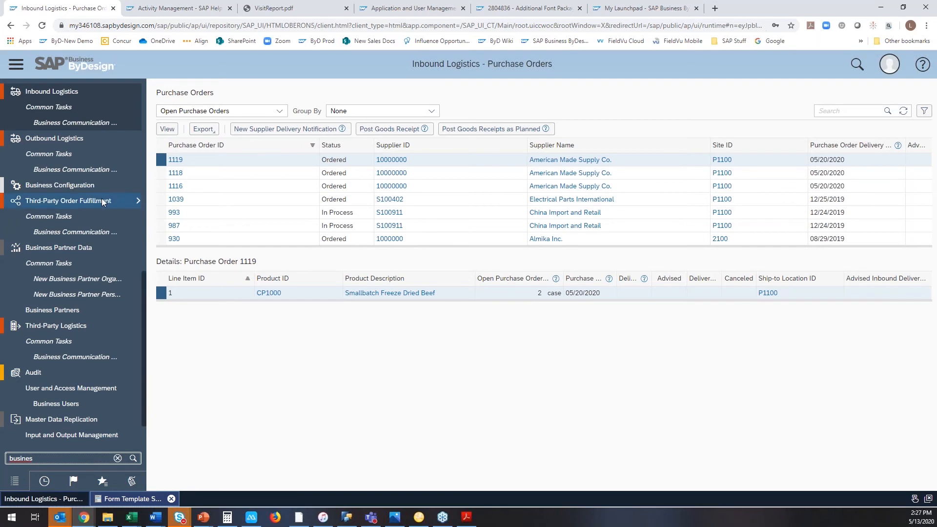
pyautogui.moveTo(105, 184)
pyautogui.click(158, 200)
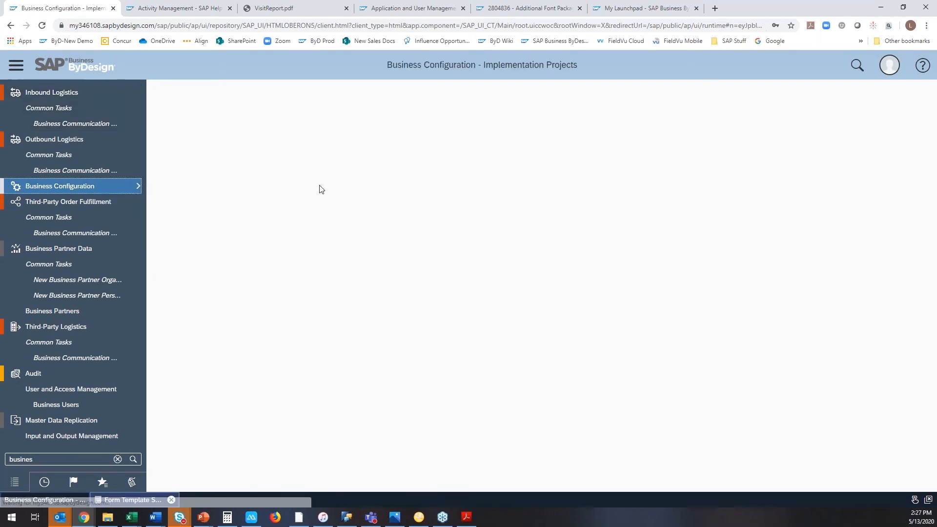
# Open the activity list of the First Implementation project and search all activities for "exception".
pyautogui.click(168, 161)
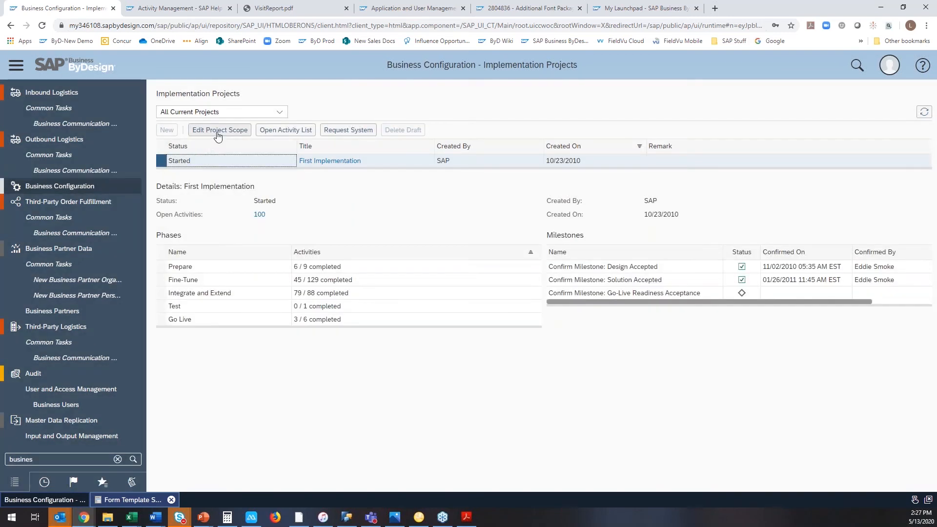
pyautogui.click(284, 131)
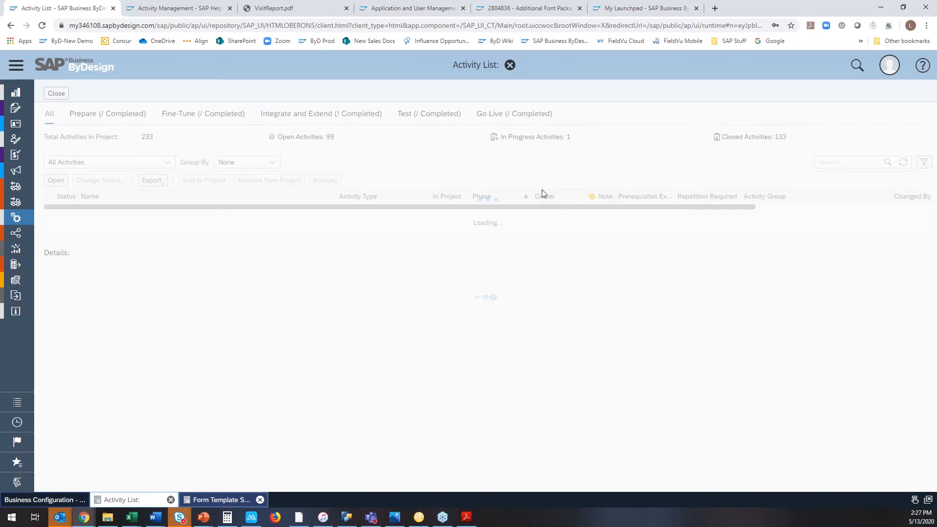
pyautogui.click(839, 163)
pyautogui.write('e')
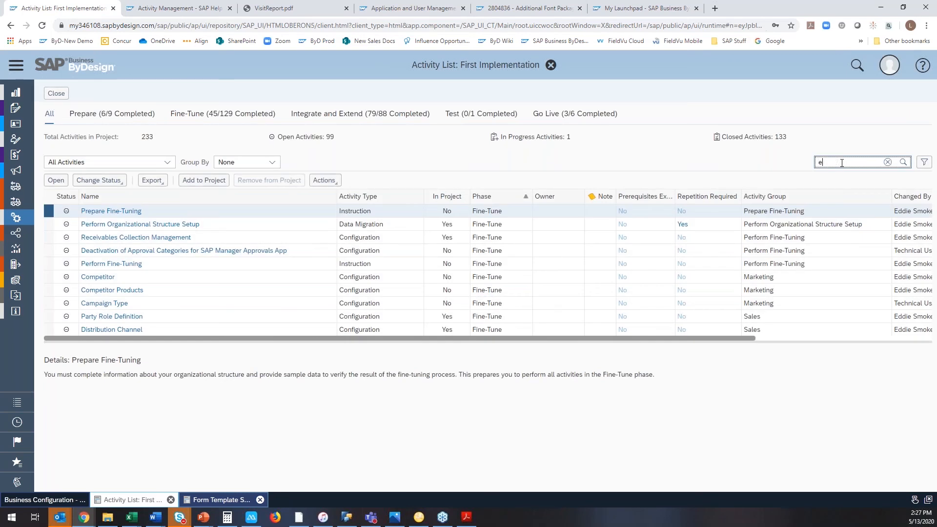
pyautogui.write('xception')
pyautogui.press('Return')
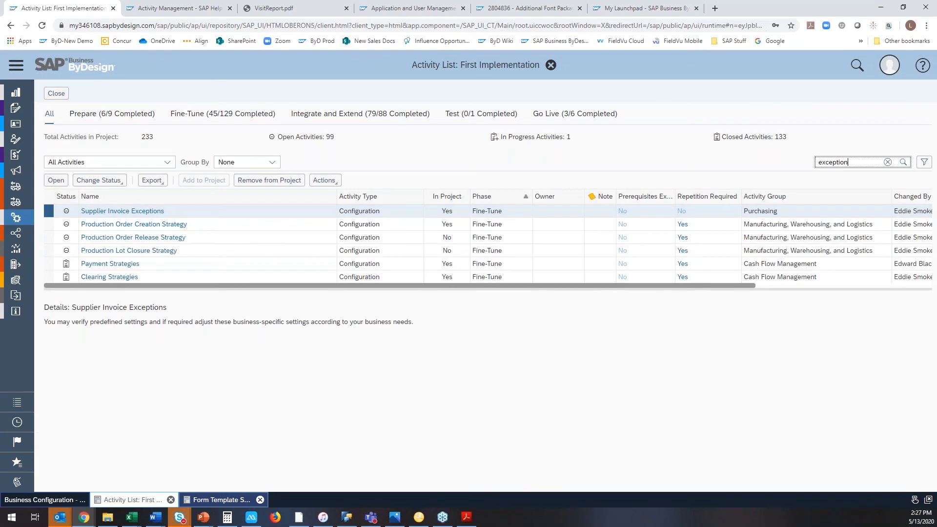
# Open the Supplier Invoice Exceptions activity and review the duplicate, missing or wrong information, and missing receipt exception types and their forwarding options.
pyautogui.click(64, 185)
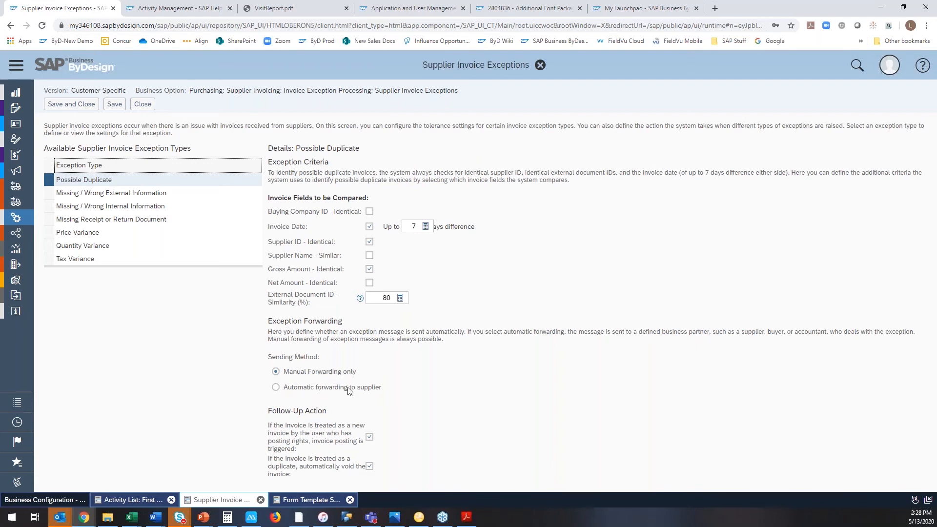
pyautogui.moveTo(358, 392); pyautogui.dragTo(389, 392)
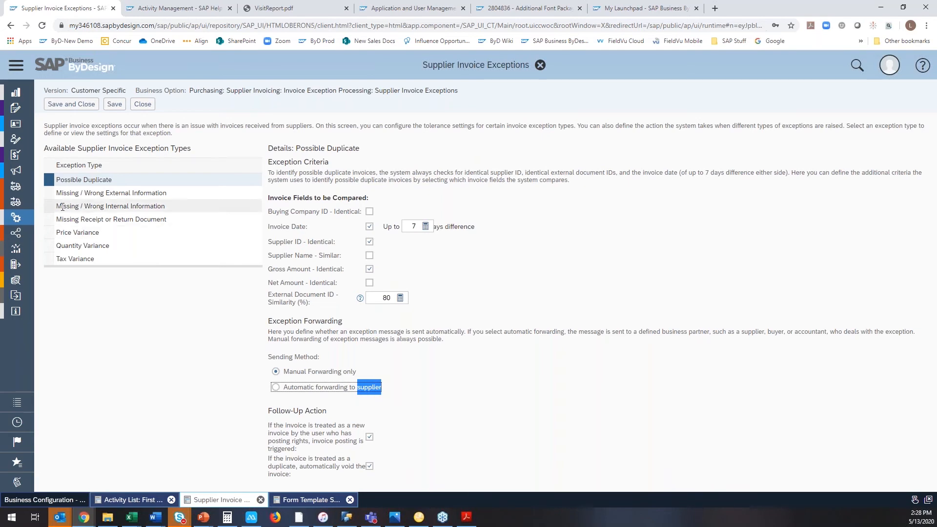
pyautogui.click(49, 195)
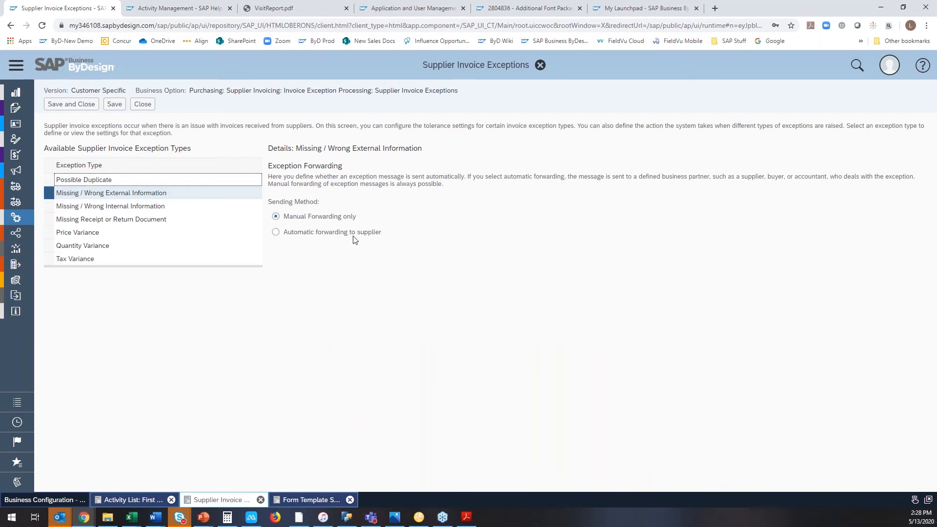
pyautogui.click(52, 209)
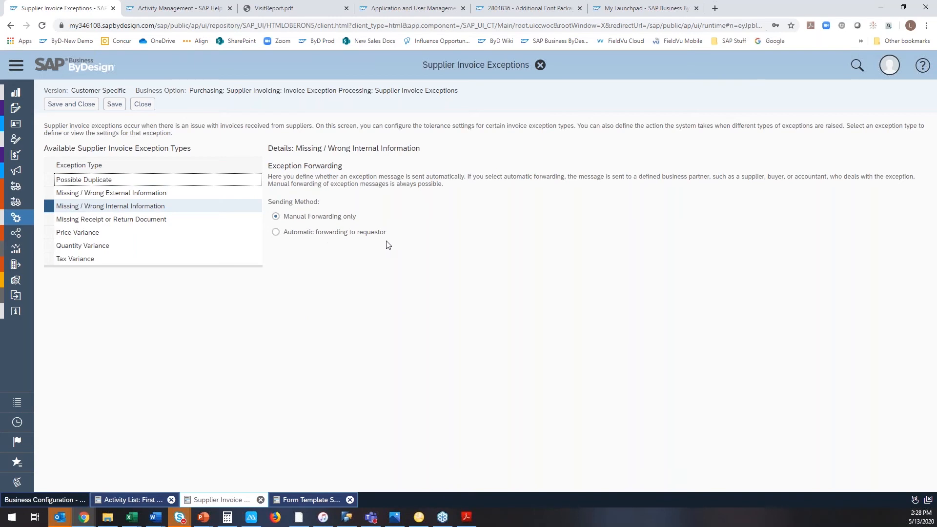
pyautogui.click(52, 221)
# Set the Price Variance sending method to Manual Forwarding only, review the Quantity Variance settings, and save and close the exception configuration.
pyautogui.click(48, 237)
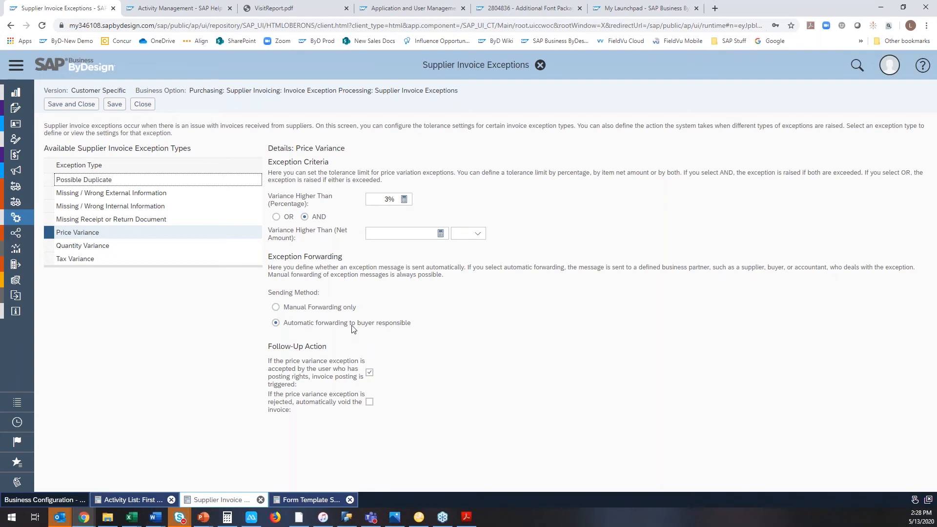
pyautogui.click(276, 308)
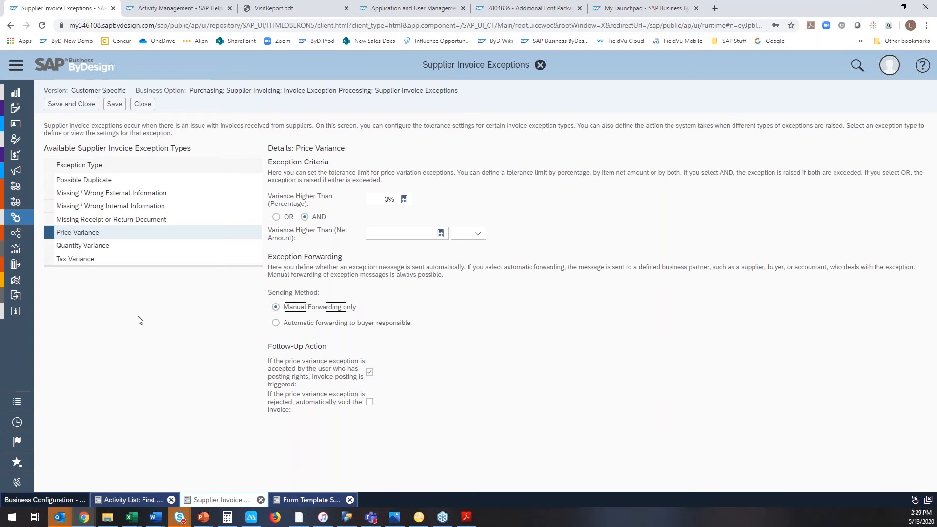
pyautogui.click(136, 253)
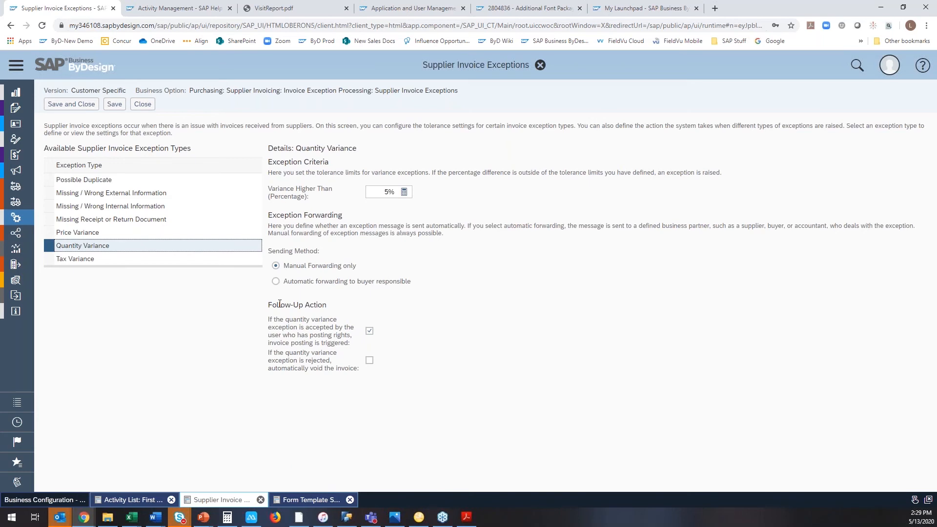
pyautogui.click(81, 106)
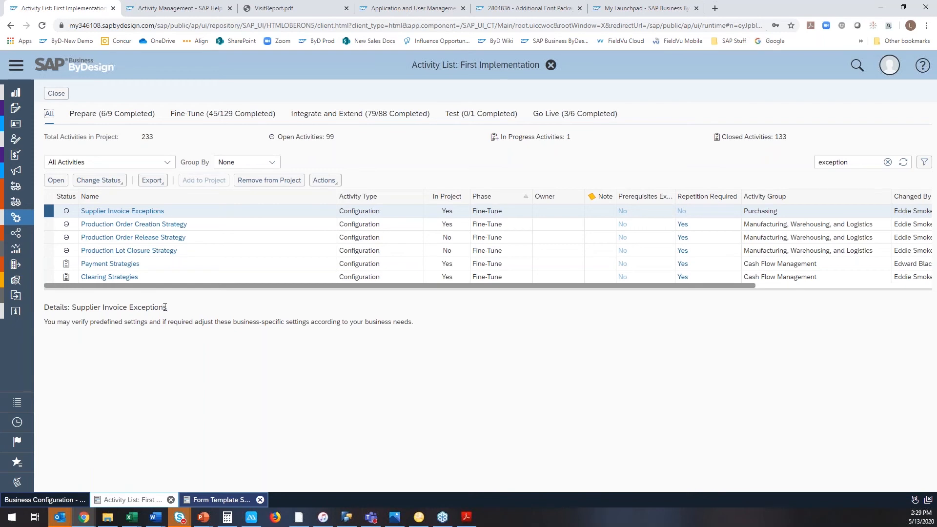
# Open Invoice Entry in the Supplier Invoicing work center and create a new invoice for the completely delivered 10-case American Made Supply Co. order.
pyautogui.click(19, 72)
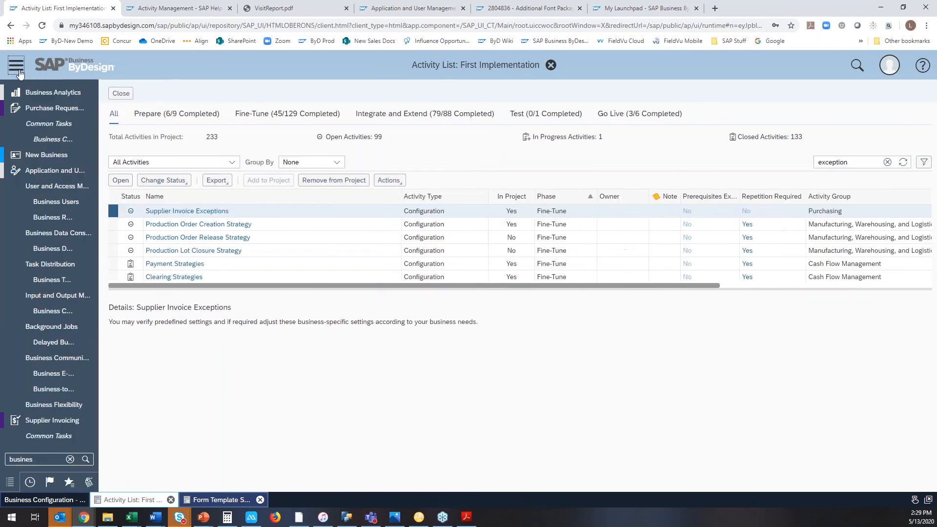
pyautogui.click(118, 459)
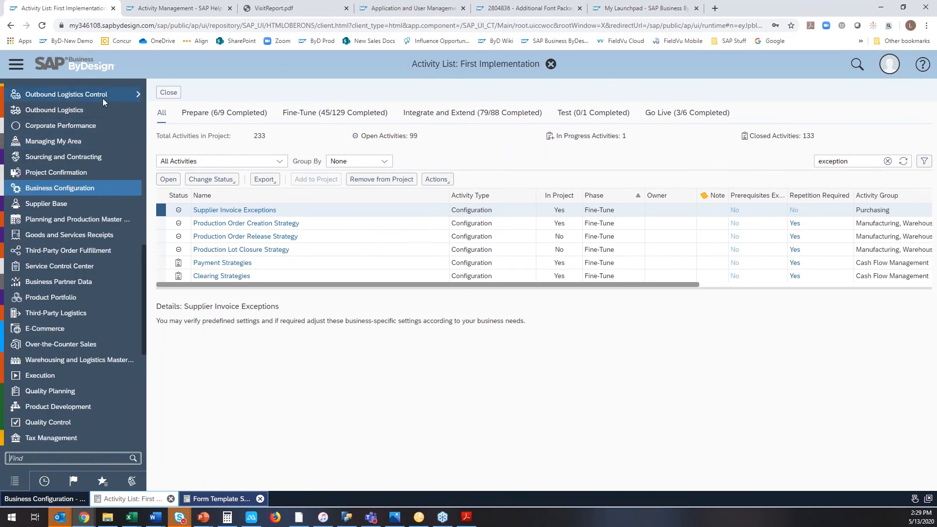
pyautogui.scroll(6, 103, 98)
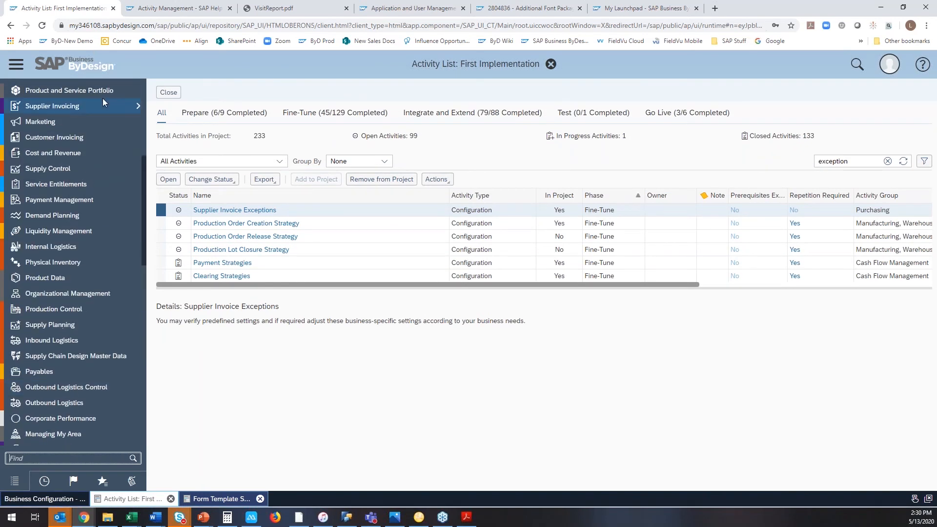
pyautogui.moveTo(96, 110)
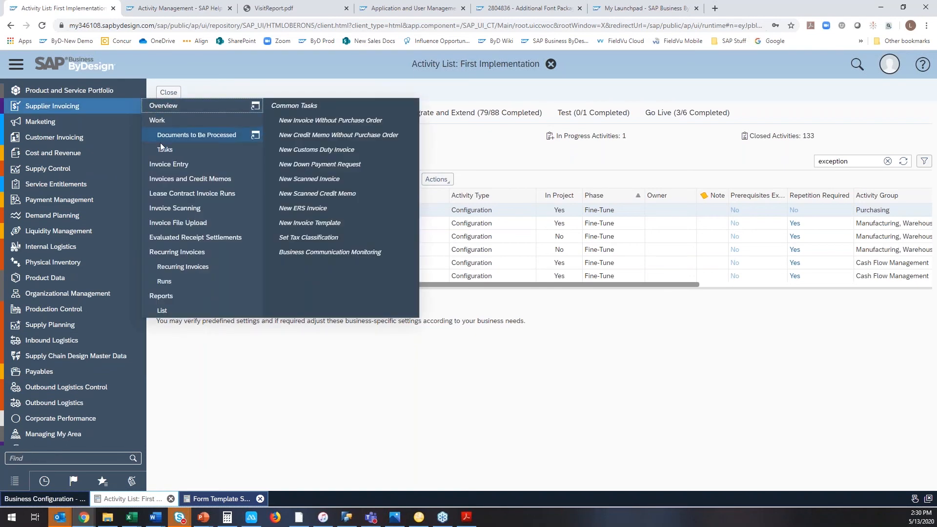
pyautogui.click(177, 164)
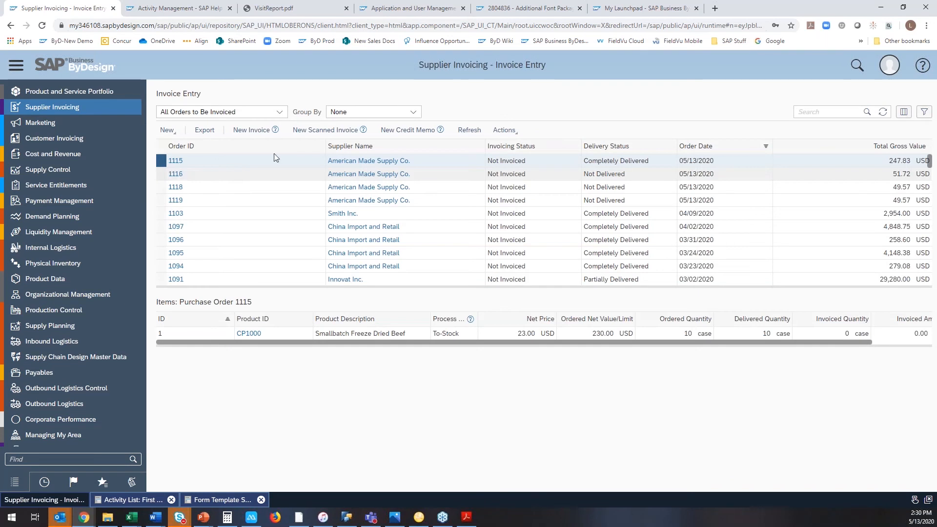
pyautogui.click(261, 134)
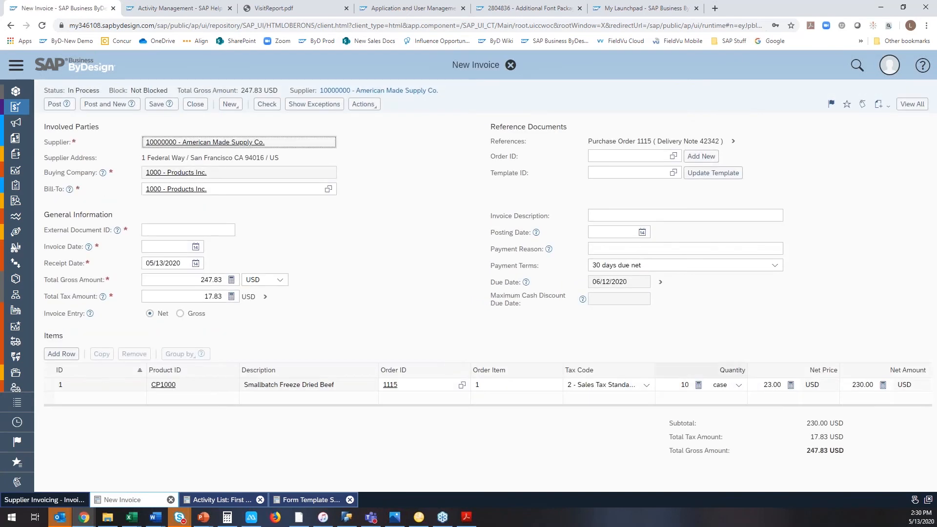
# Set the net price of the Smallbatch Freeze Dried Beef item to 25 USD and apply the calculated gross amount to the invoice.
pyautogui.click(758, 384)
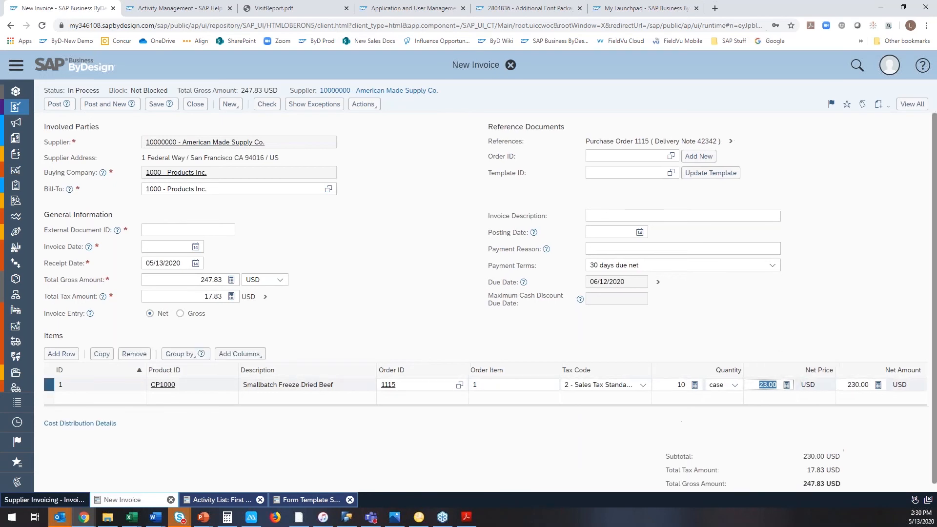
pyautogui.write('25')
pyautogui.press('Return')
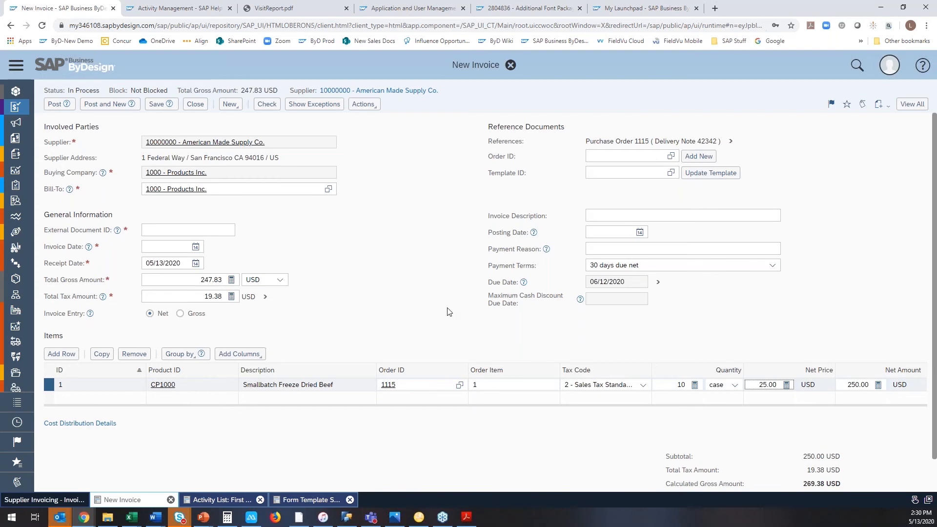
pyautogui.click(373, 105)
pyautogui.click(372, 122)
# Enter external document ID 1574 and invoice date 05/13/2020, and save the invoice.
pyautogui.click(185, 229)
pyautogui.write('1574')
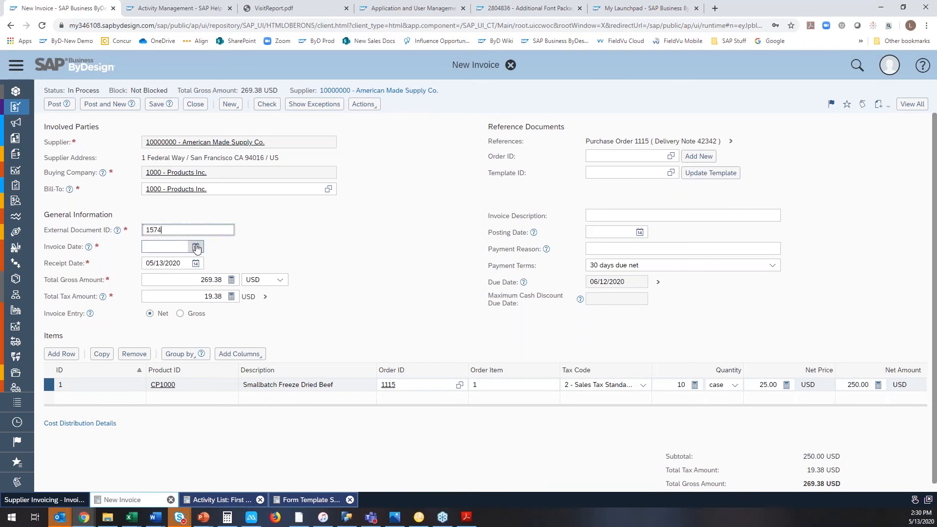
pyautogui.click(195, 248)
pyautogui.click(163, 324)
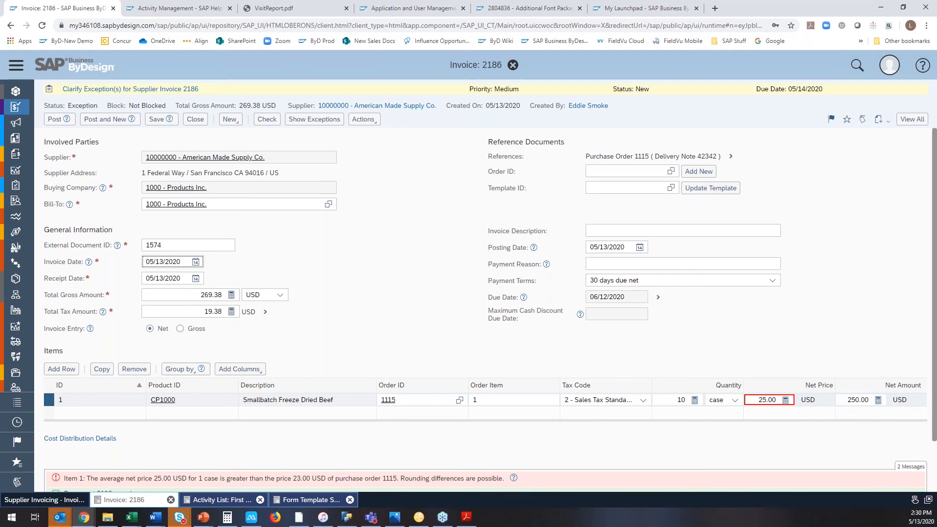
# Show the invoice's price variance exception, save the document and forward it for clarification with Supplier as the recipient.
pyautogui.click(314, 119)
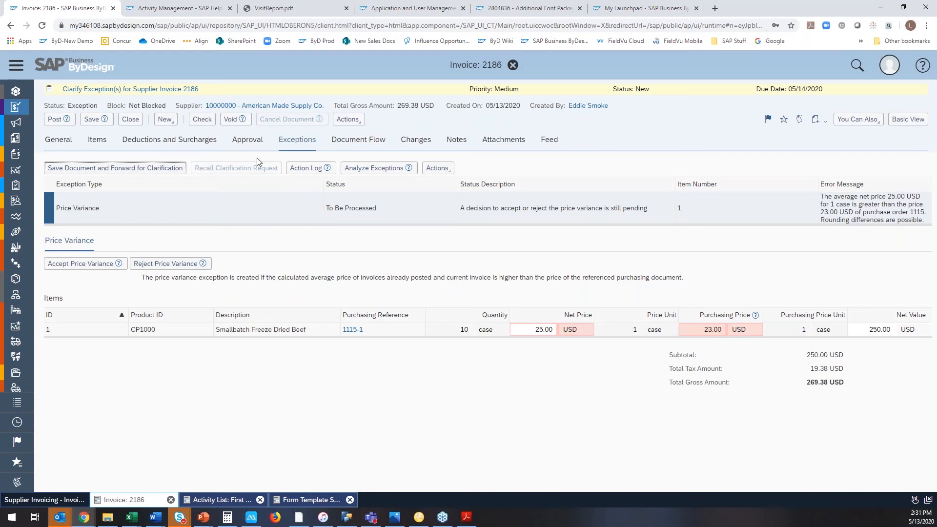
pyautogui.click(171, 172)
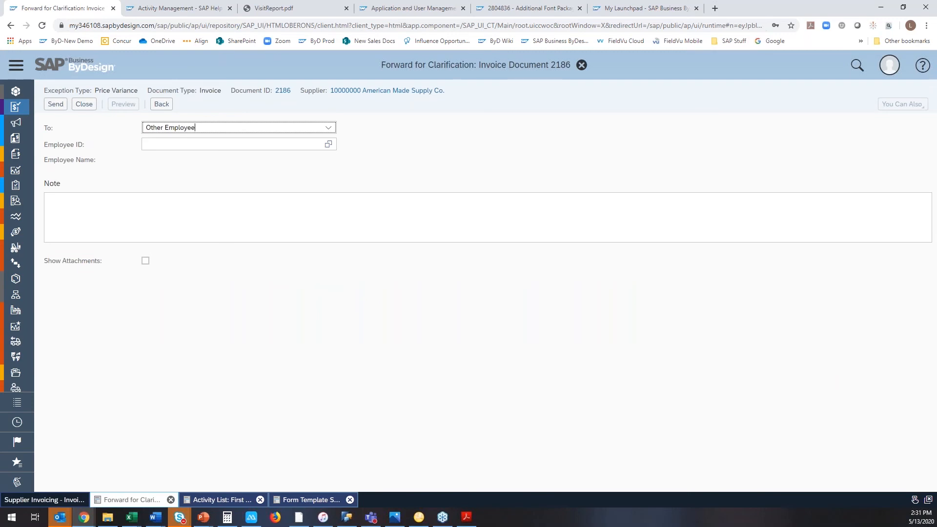
pyautogui.click(328, 128)
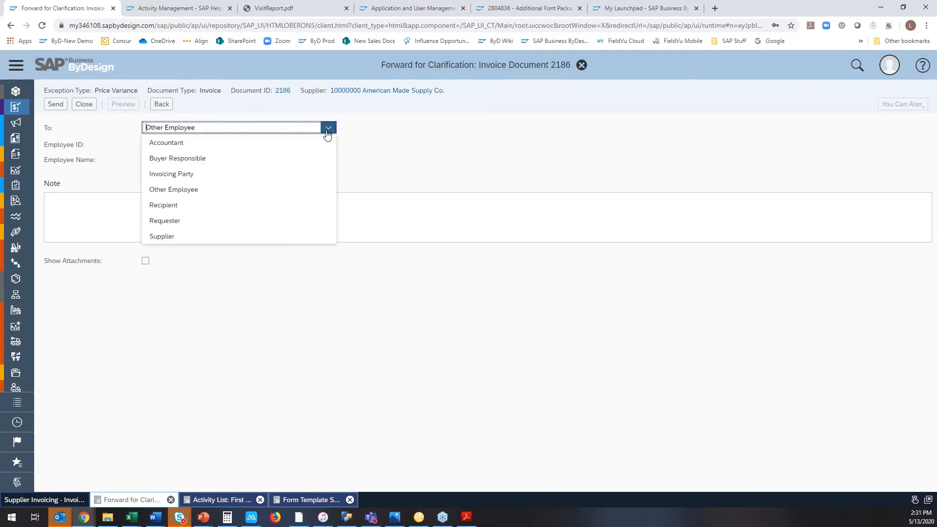
pyautogui.click(274, 235)
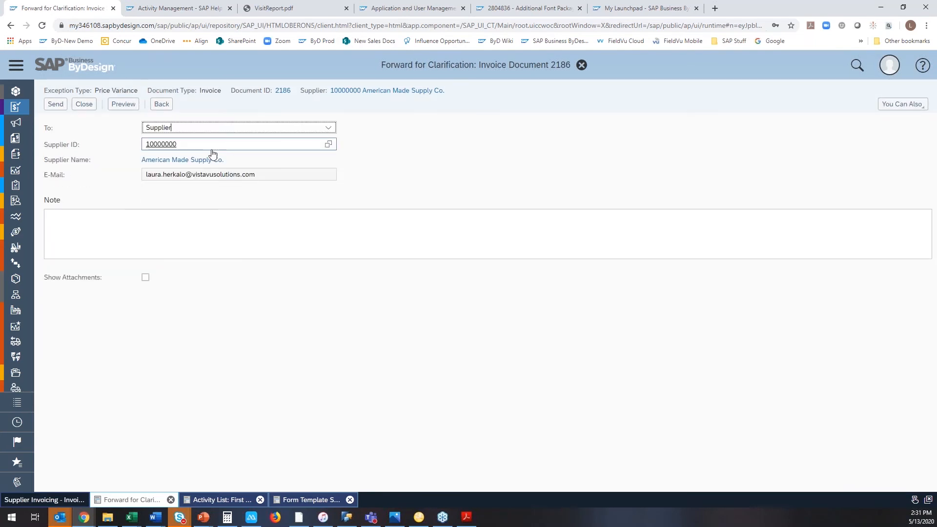
# Add the note "please check line 1 discrepancy" to the clarification request and send it to the supplier.
pyautogui.click(189, 218)
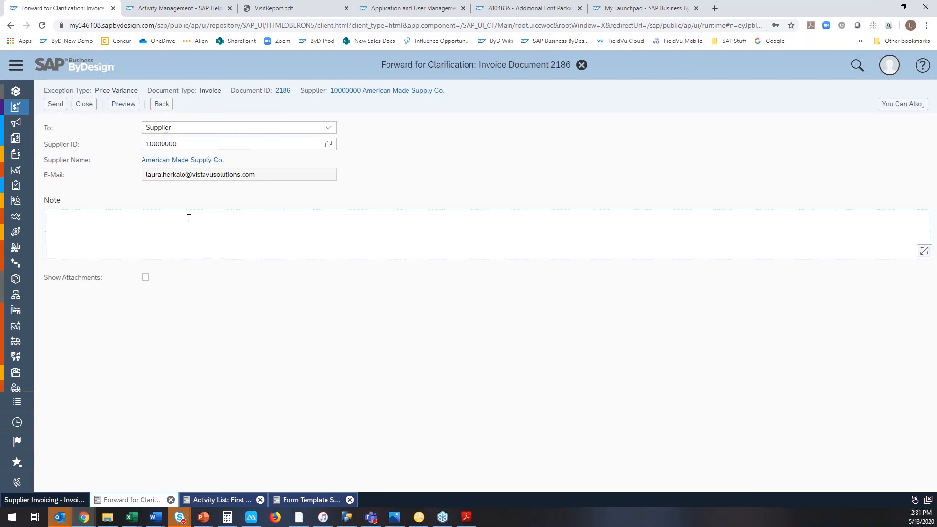
pyautogui.write('plae')
pyautogui.press('BackSpace')
pyautogui.press('BackSpace')
pyautogui.write('ease chc')
pyautogui.press('BackSpace')
pyautogui.press('BackSpace')
pyautogui.write('heck lin')
pyautogui.write('k')
pyautogui.write('1 discre')
pyautogui.write('pan')
pyautogui.write('cy')
pyautogui.click(58, 105)
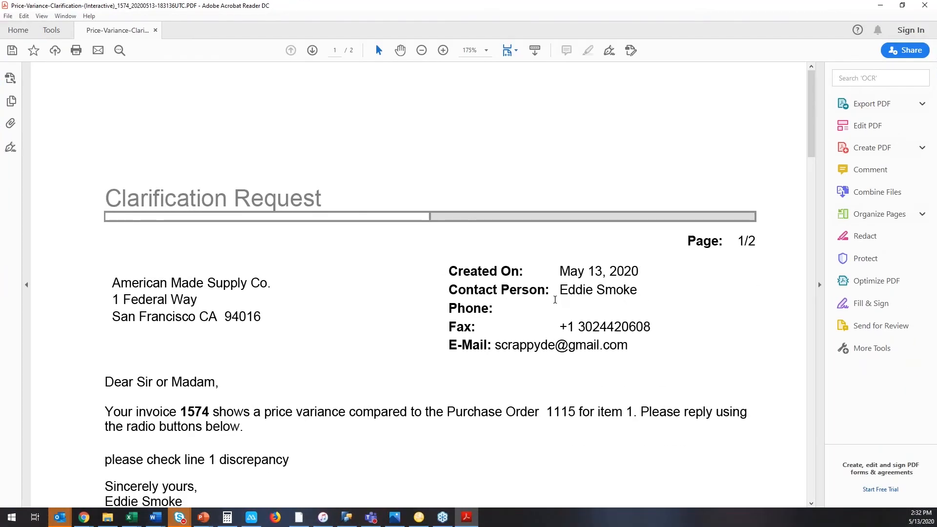
# Read through the received Clarification Request PDF and select "The price was agreed upon with you" as the answer.
pyautogui.scroll(-2, 323, 427)
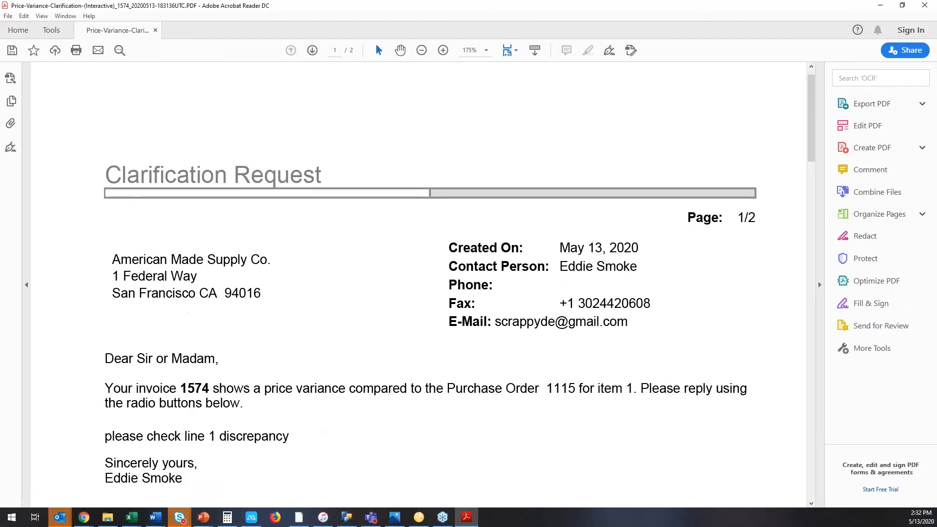
pyautogui.scroll(-5, 260, 382)
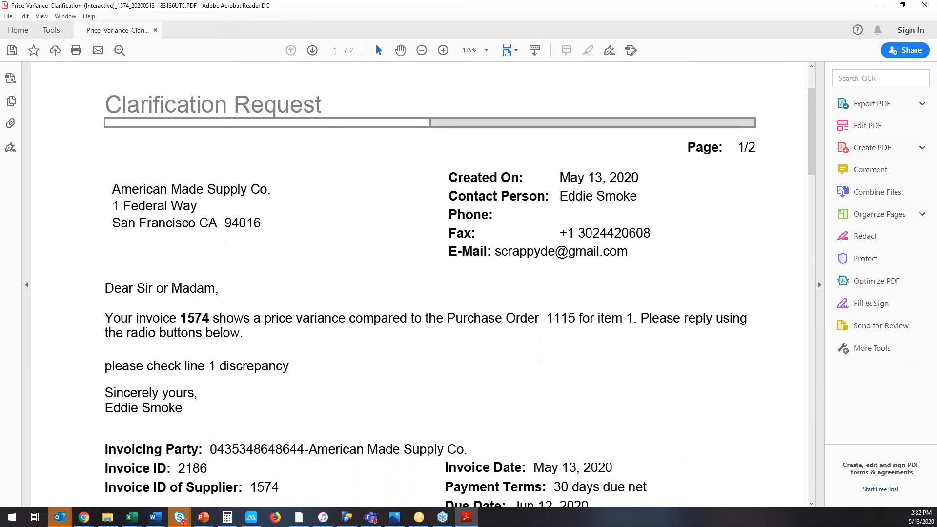
pyautogui.scroll(-7, 254, 379)
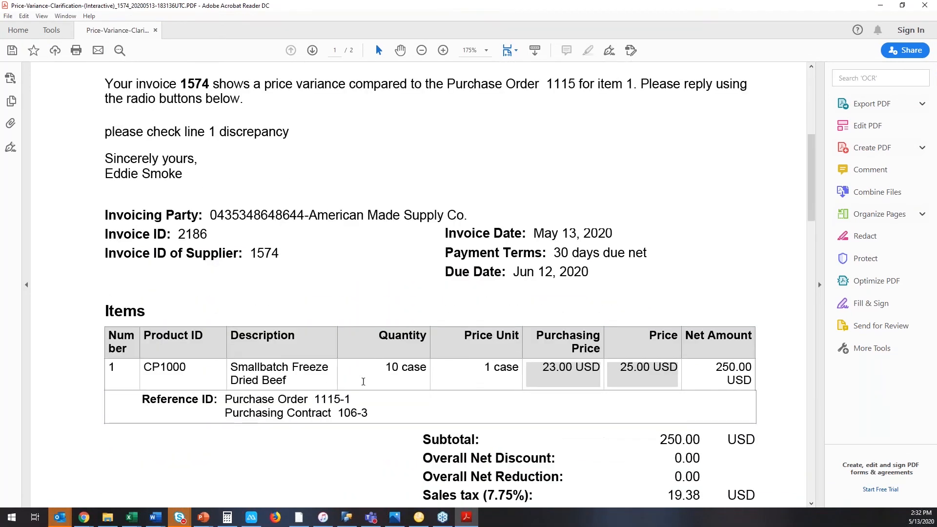
pyautogui.scroll(-7, 273, 383)
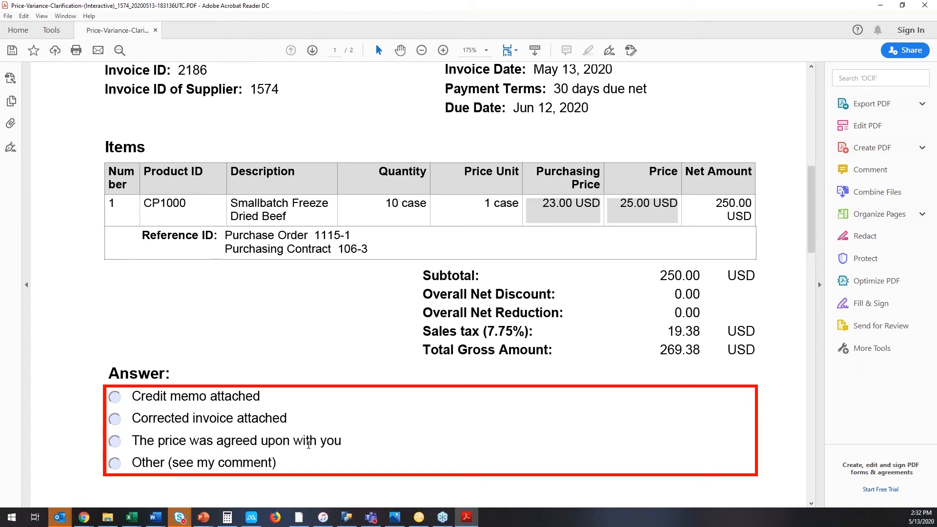
pyautogui.click(115, 441)
pyautogui.scroll(-8, 385, 441)
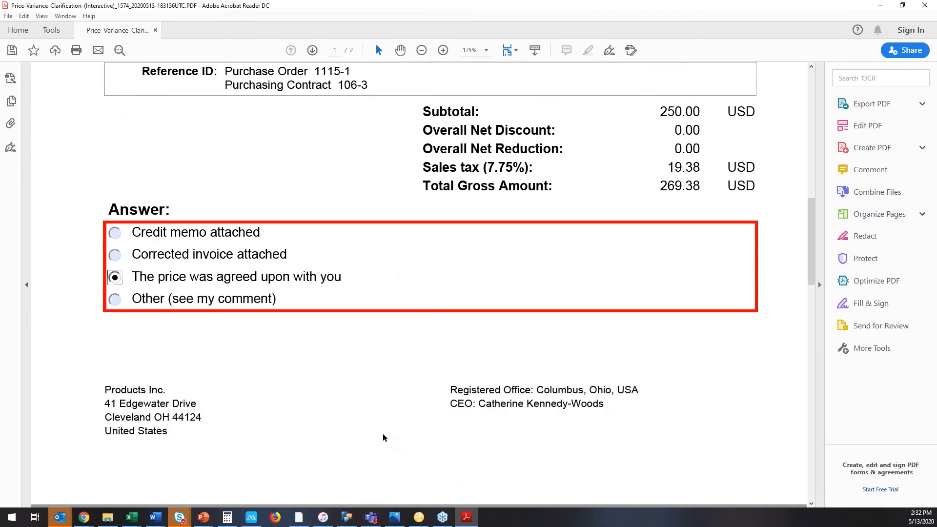
pyautogui.scroll(-7, 383, 437)
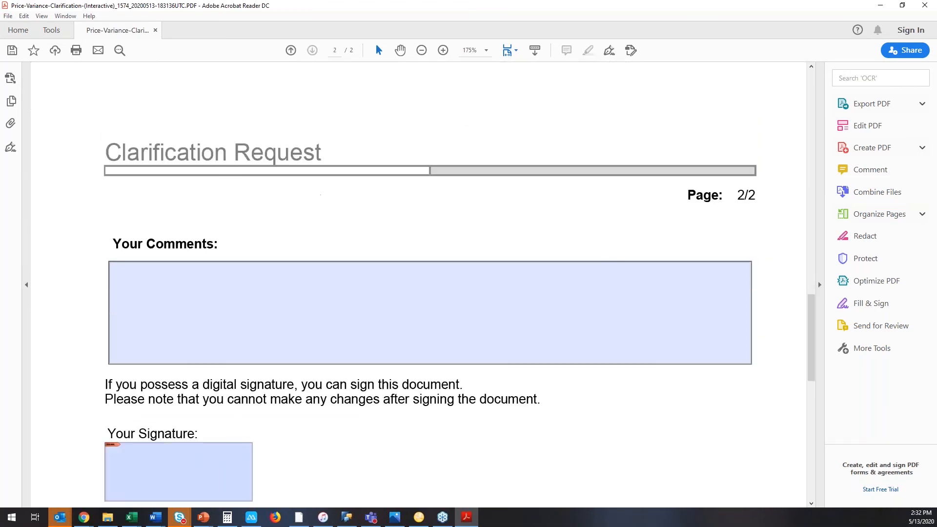
pyautogui.click(191, 402)
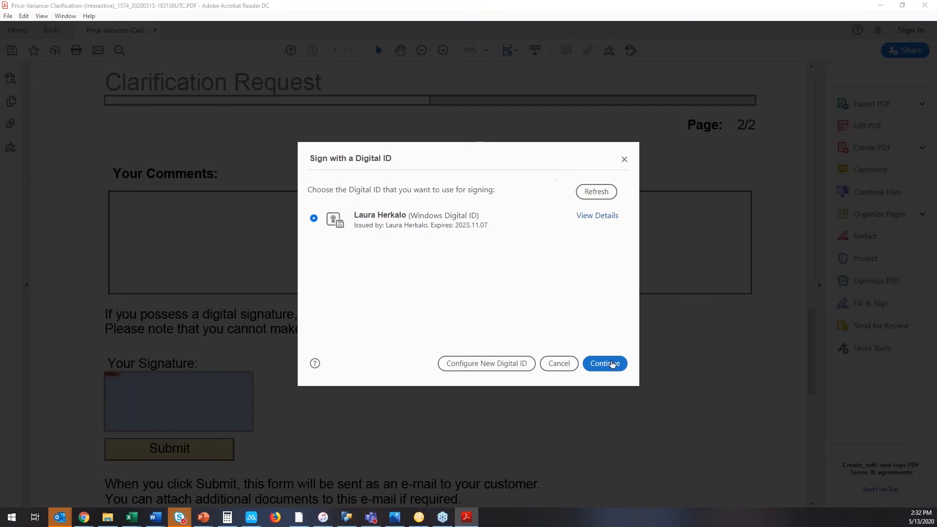
pyautogui.click(605, 362)
pyautogui.click(609, 370)
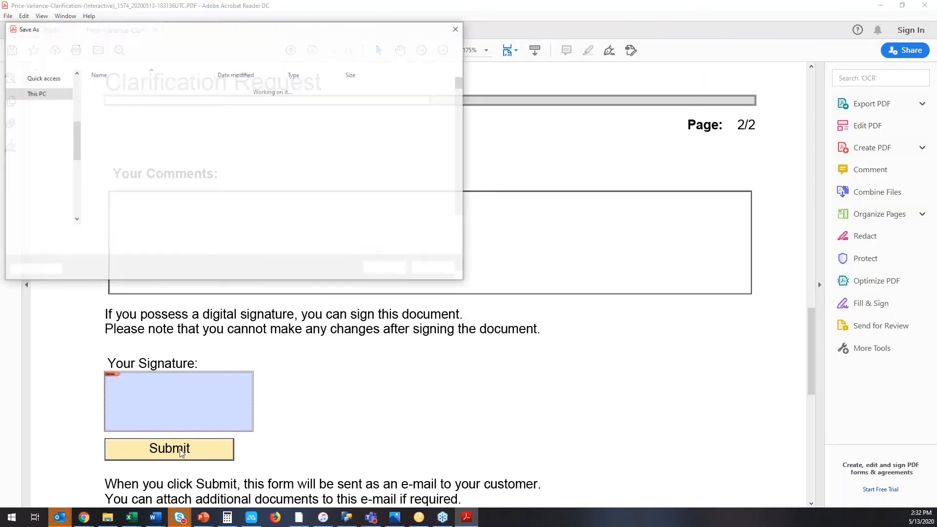
pyautogui.click(456, 29)
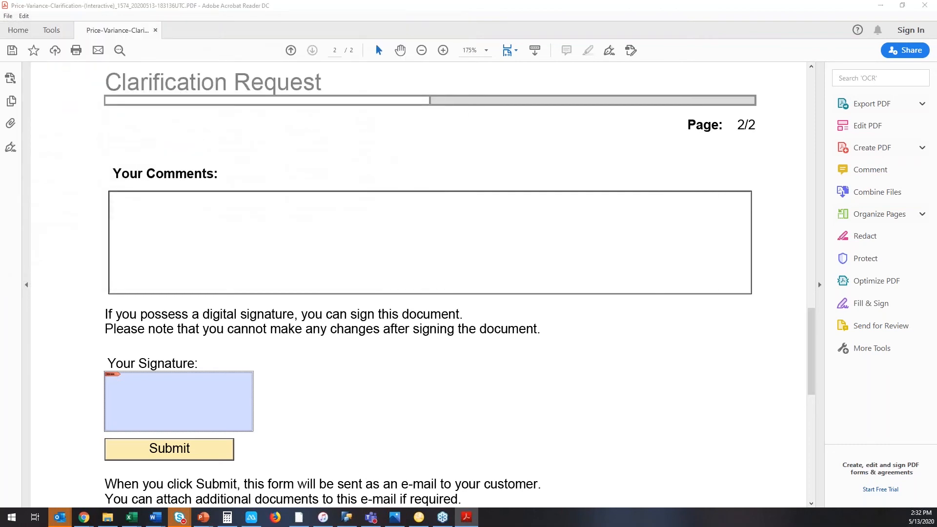
pyautogui.click(583, 283)
# Submit the answered clarification form without a signature and send the generated return e-mail with the attached PDF.
pyautogui.click(175, 453)
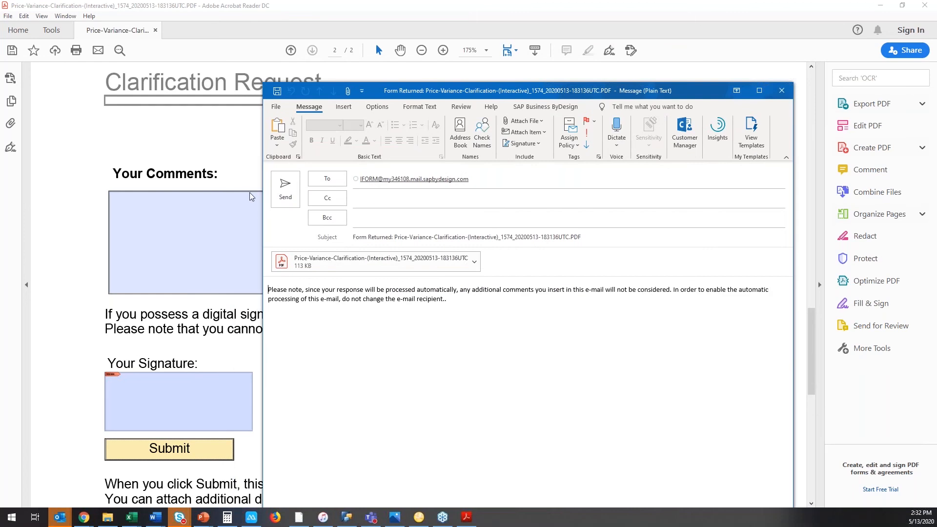
pyautogui.click(287, 188)
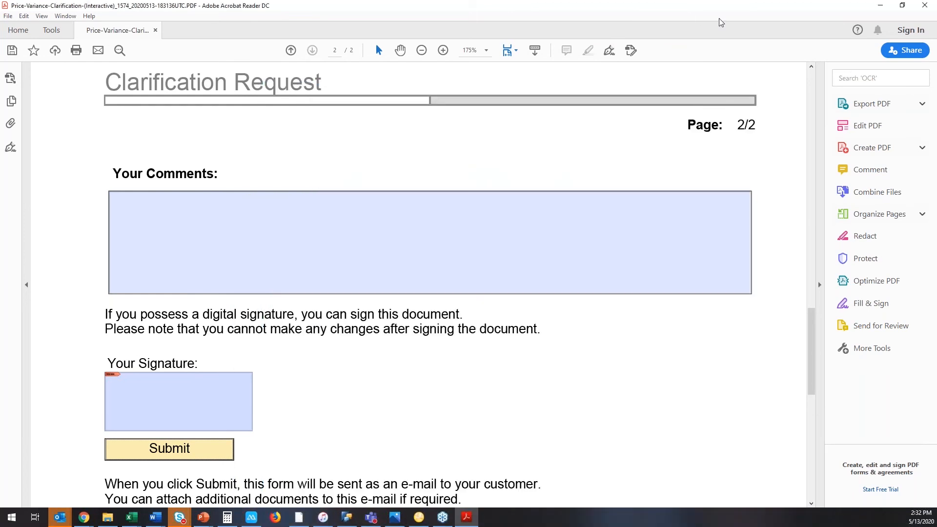
pyautogui.click(884, 9)
# Switch to SAP Business ByDesign, open Supplier Invoicing's Invoices and Credit Memos, and show All Invoices in Exception with Response.
pyautogui.click(79, 105)
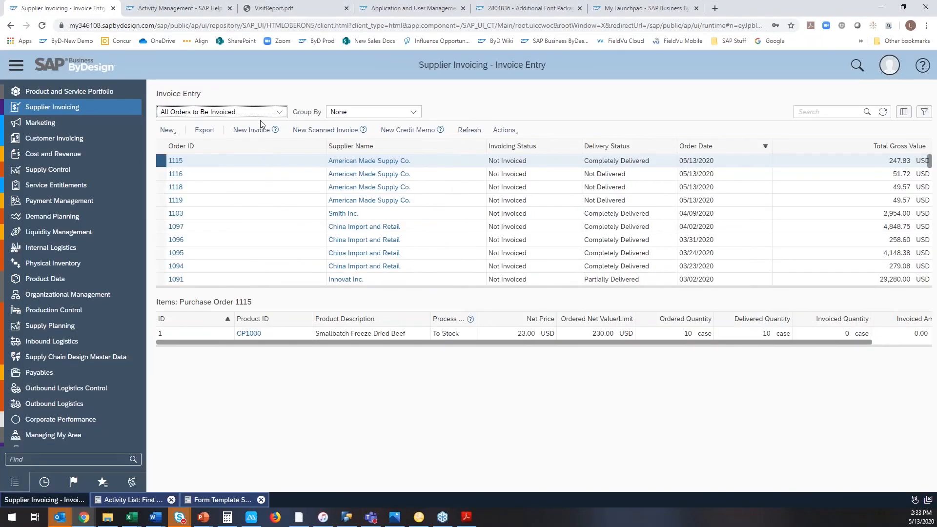
pyautogui.click(275, 113)
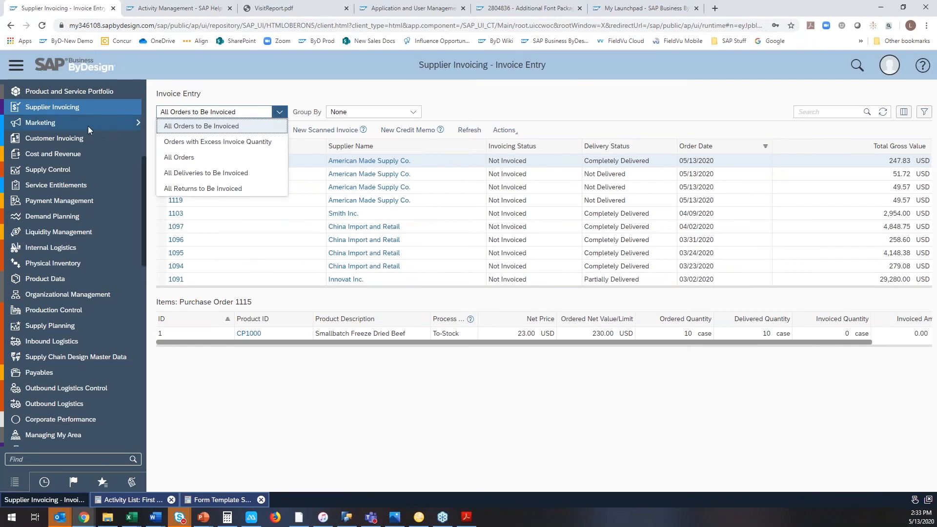
pyautogui.moveTo(95, 104)
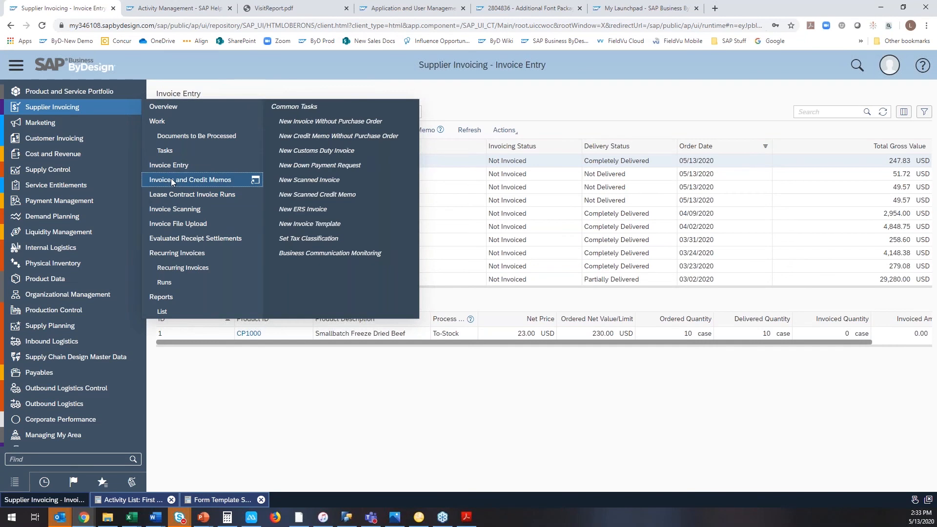
pyautogui.click(172, 178)
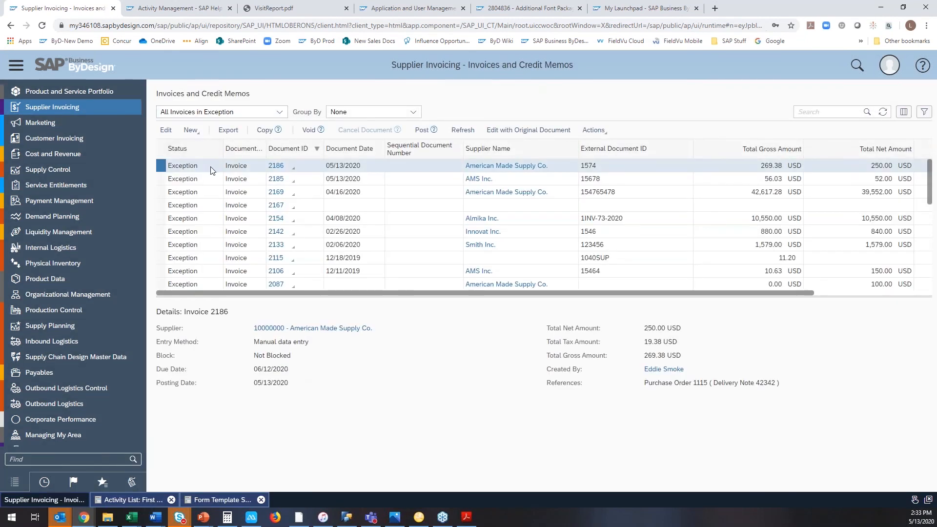
pyautogui.click(279, 112)
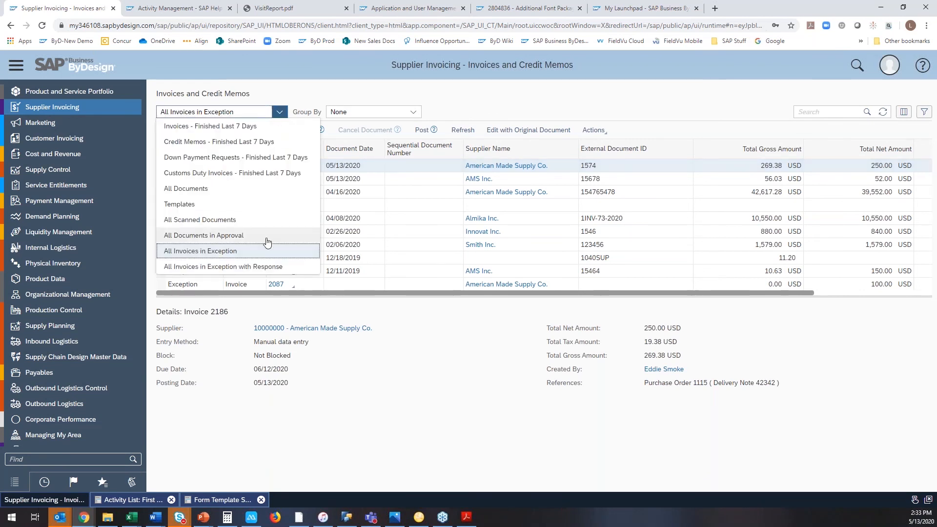
pyautogui.click(256, 266)
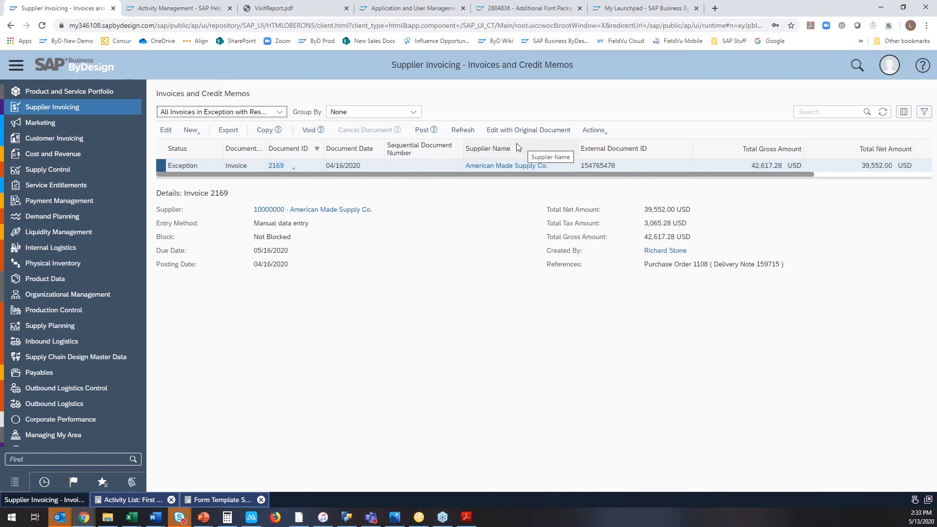
# Open the American Made Supply Co. invoice for editing, show its exceptions, and open the price variance action log.
pyautogui.click(166, 130)
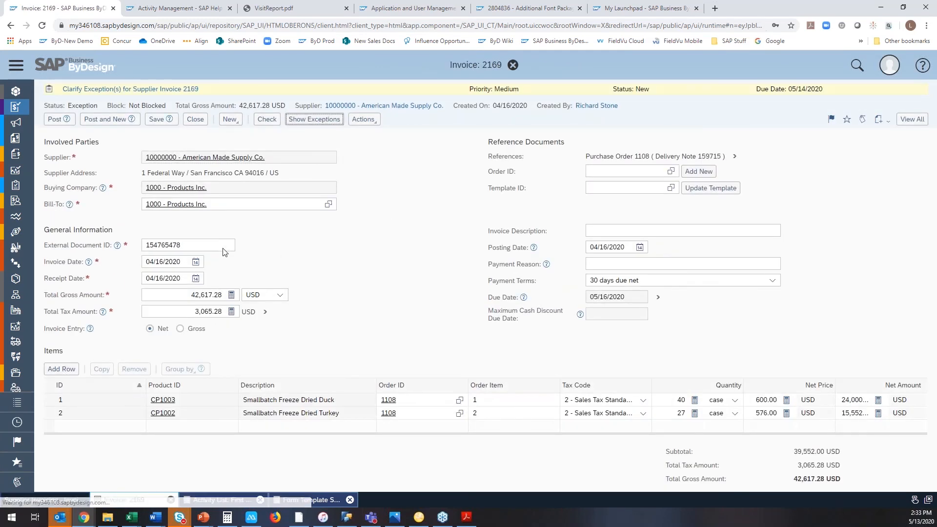
pyautogui.click(312, 119)
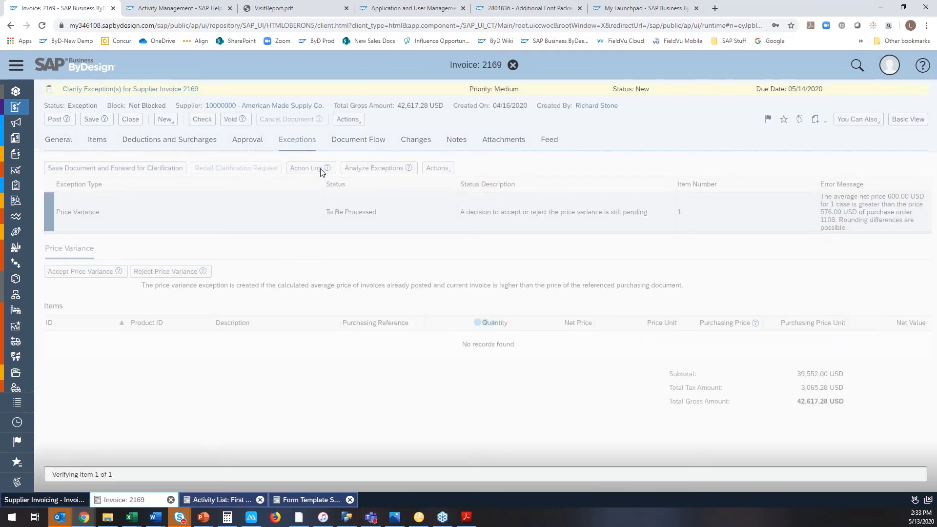
pyautogui.moveTo(327, 168)
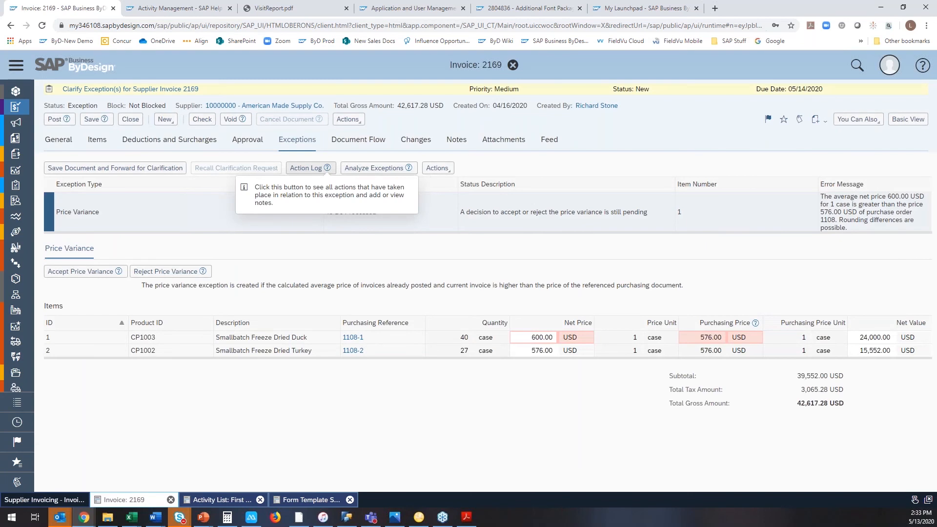
pyautogui.click(313, 169)
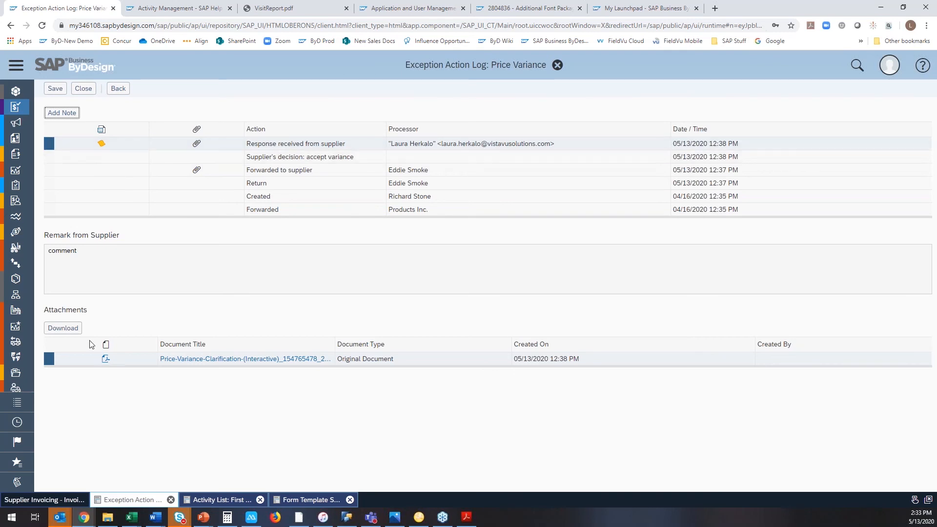
# Open the attached price variance clarification PDF in Acrobat, review the supplier's answer and comments, and close only that document.
pyautogui.click(193, 361)
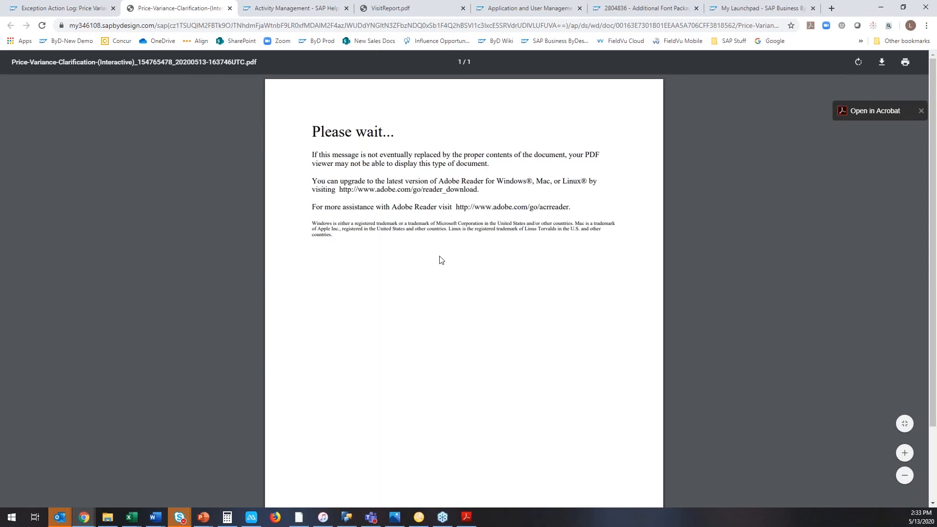
pyautogui.scroll(-2, 862, 116)
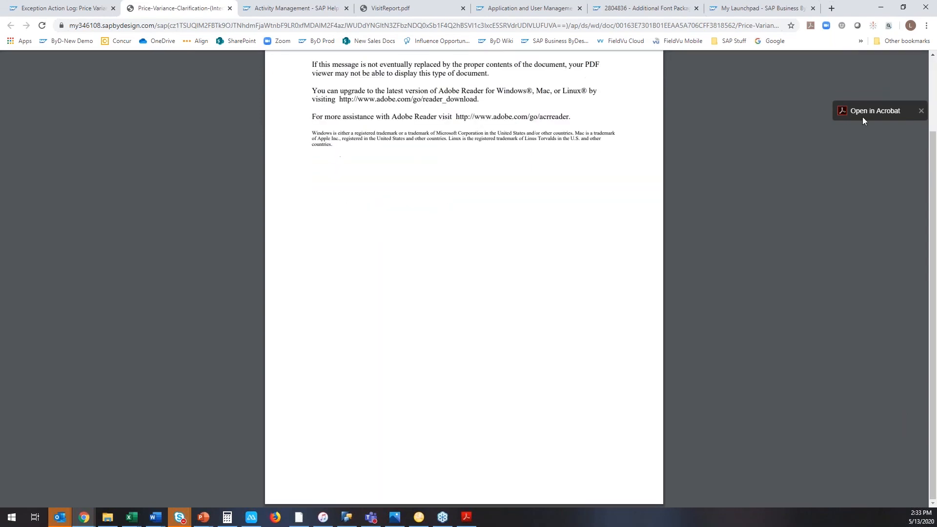
pyautogui.click(861, 116)
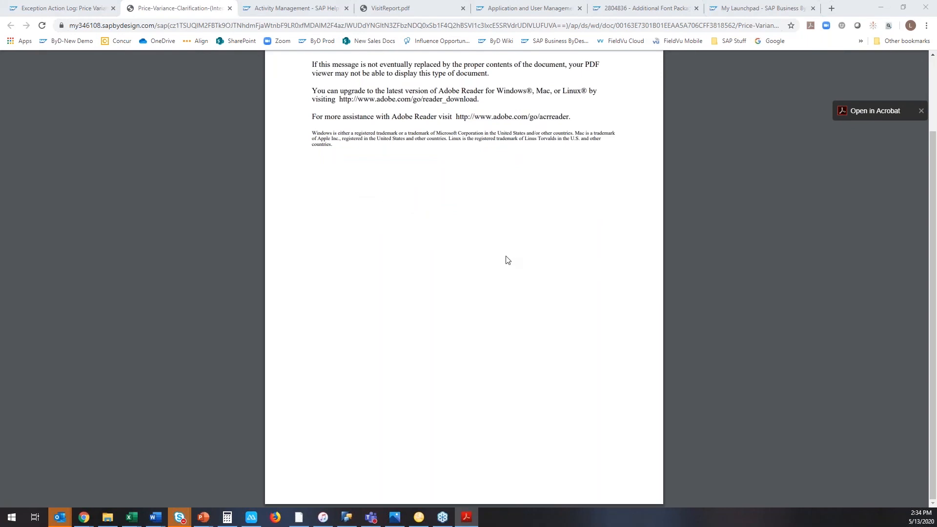
pyautogui.scroll(-5, 464, 257)
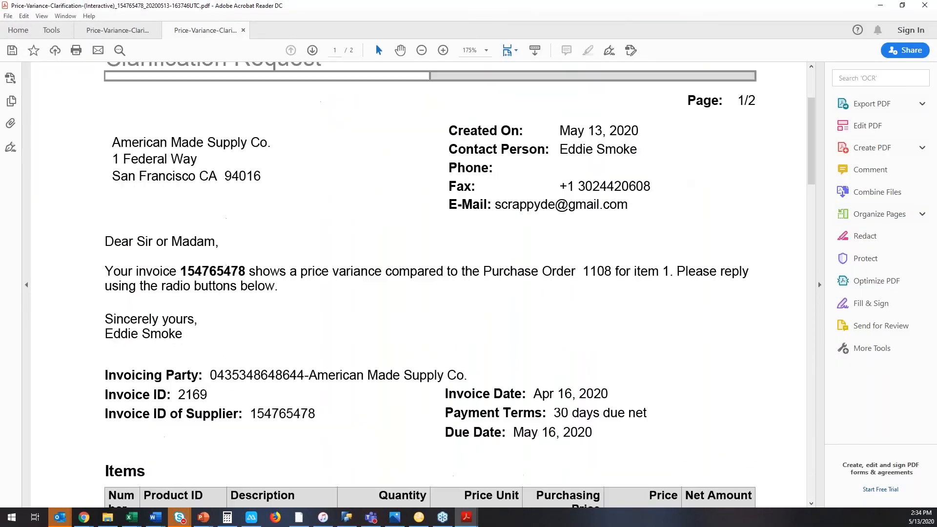
pyautogui.scroll(-5, 255, 381)
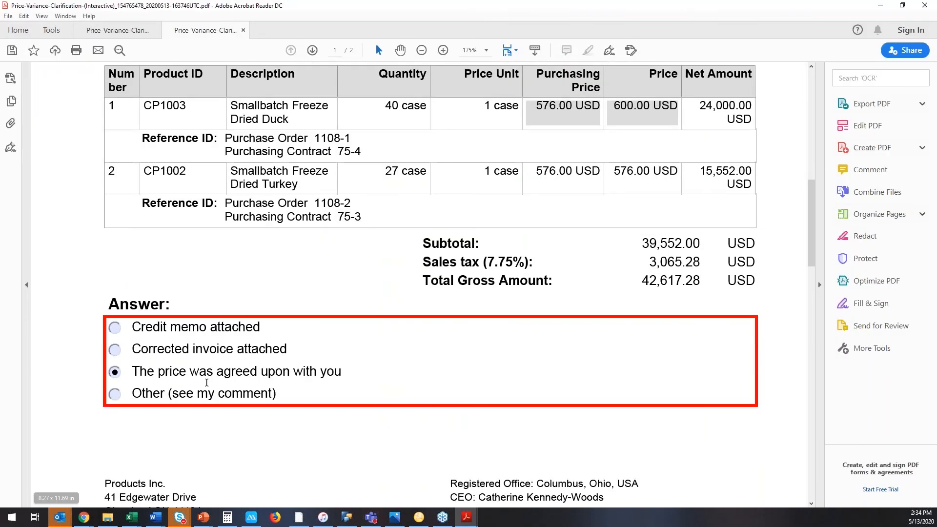
pyautogui.scroll(-9, 256, 381)
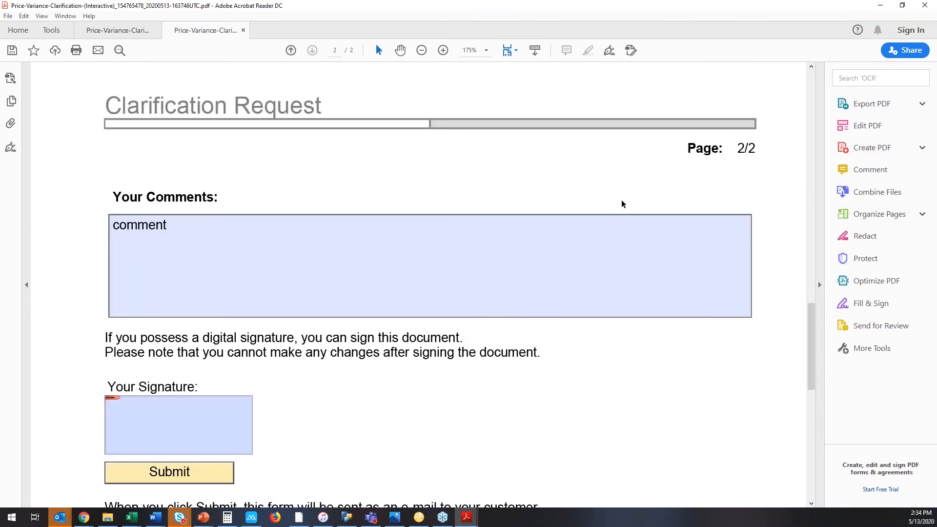
pyautogui.click(923, 7)
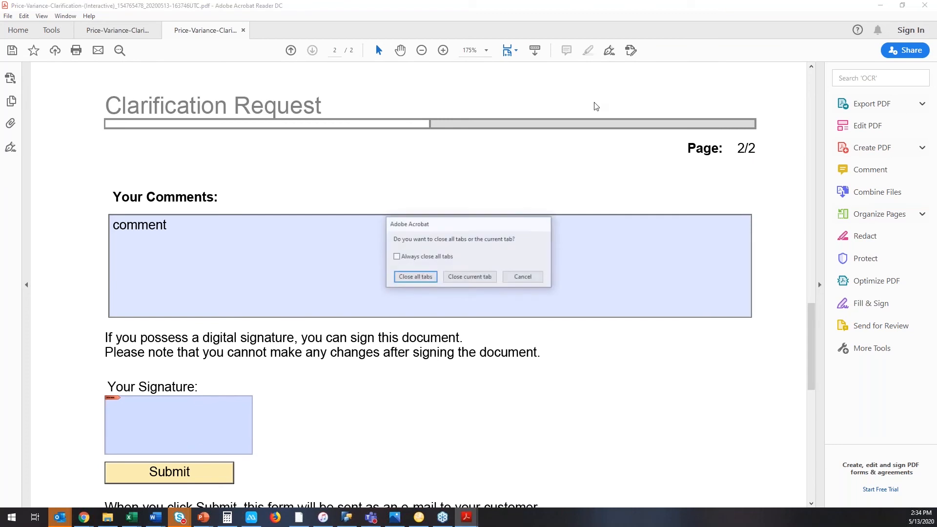
pyautogui.click(483, 277)
pyautogui.click(518, 281)
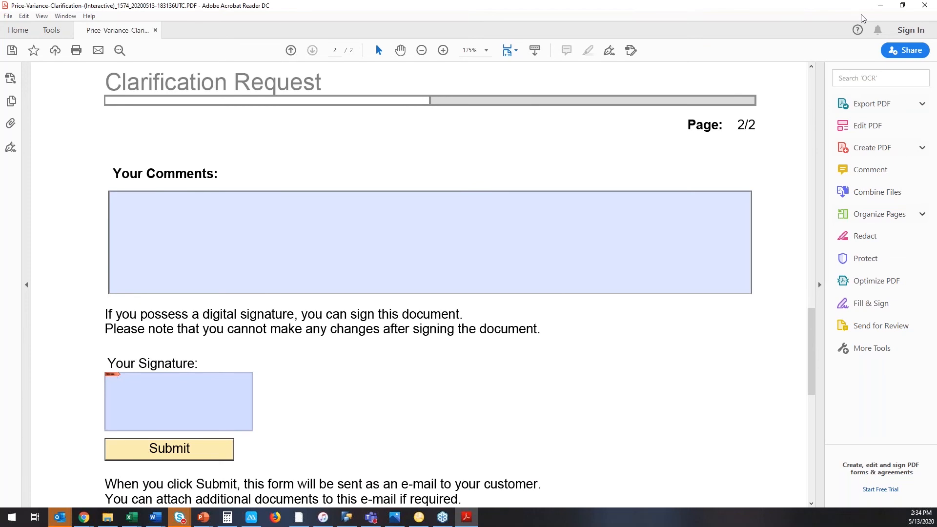
# Minimize Acrobat, return to SAP Business ByDesign, and close the price variance action log and its invoice.
pyautogui.click(880, 5)
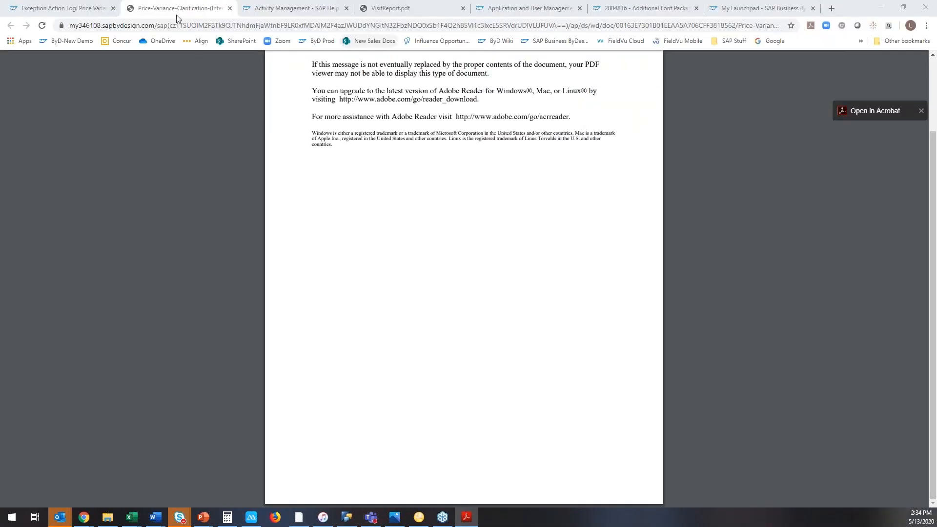
pyautogui.click(83, 9)
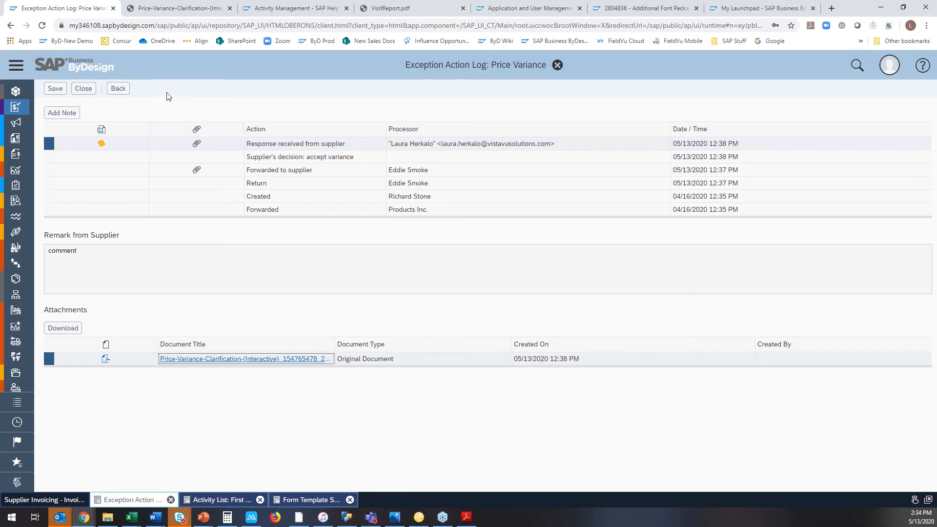
pyautogui.click(84, 89)
pyautogui.click(486, 303)
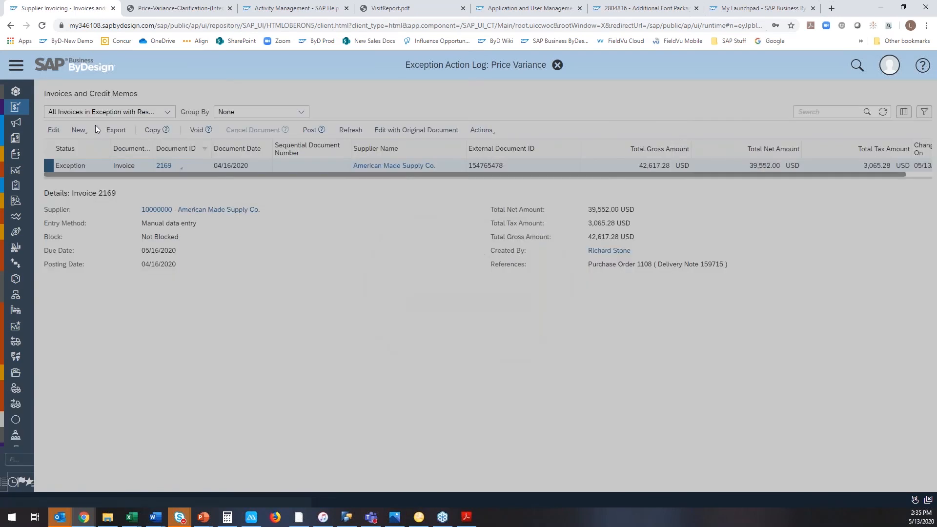
# Show Purchase Orders under Purchase Requests and Orders, and open the deviating acknowledgement of purchase order 1119.
pyautogui.scroll(5, 95, 129)
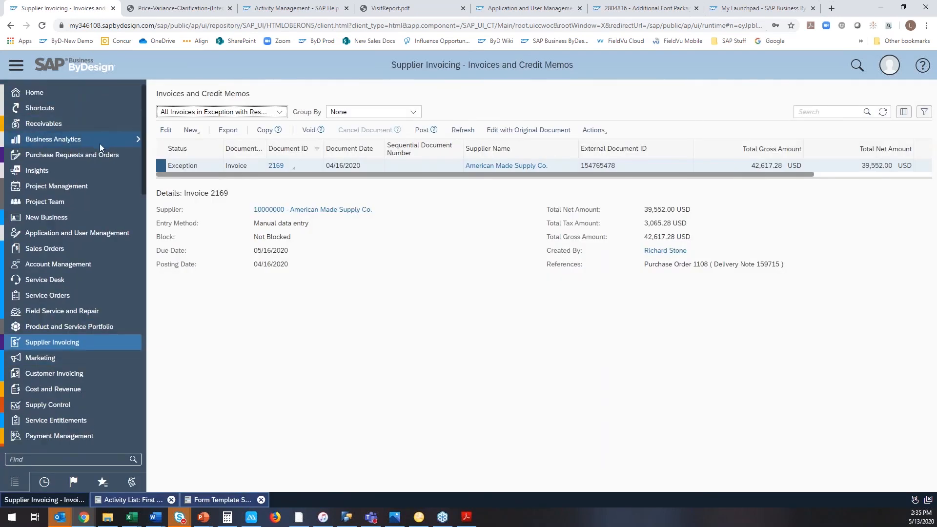
pyautogui.moveTo(104, 152)
pyautogui.click(172, 227)
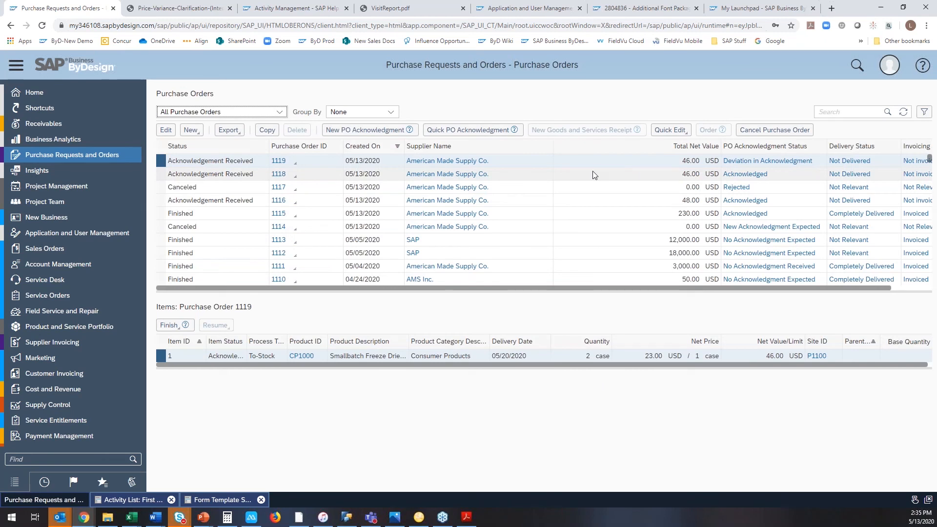
pyautogui.click(160, 176)
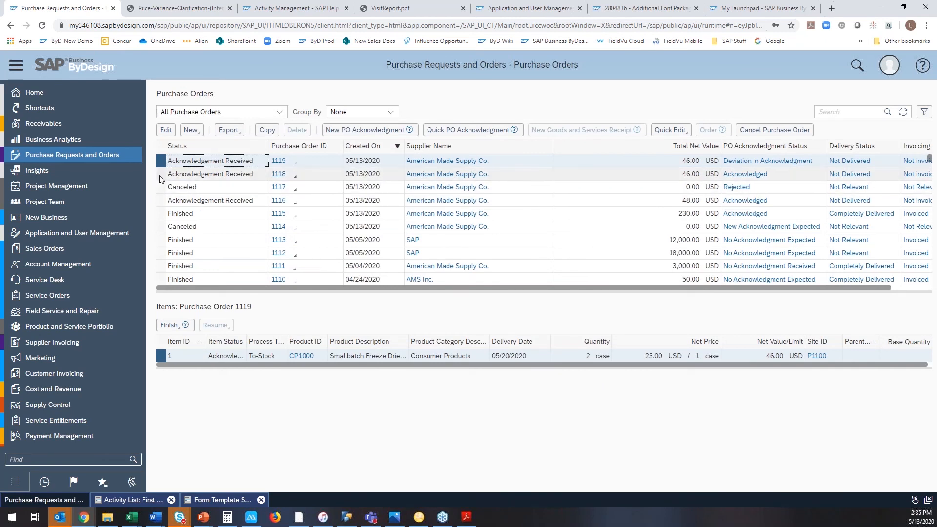
pyautogui.click(160, 176)
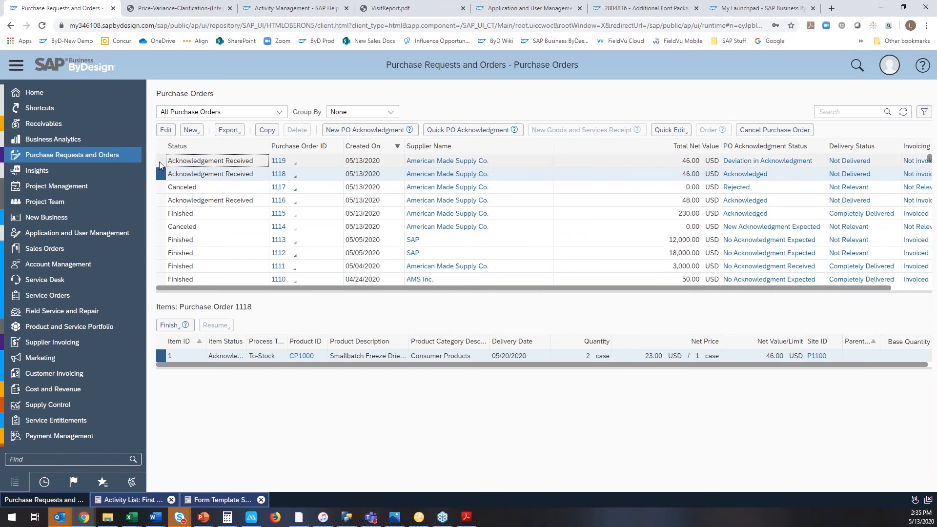
pyautogui.click(737, 161)
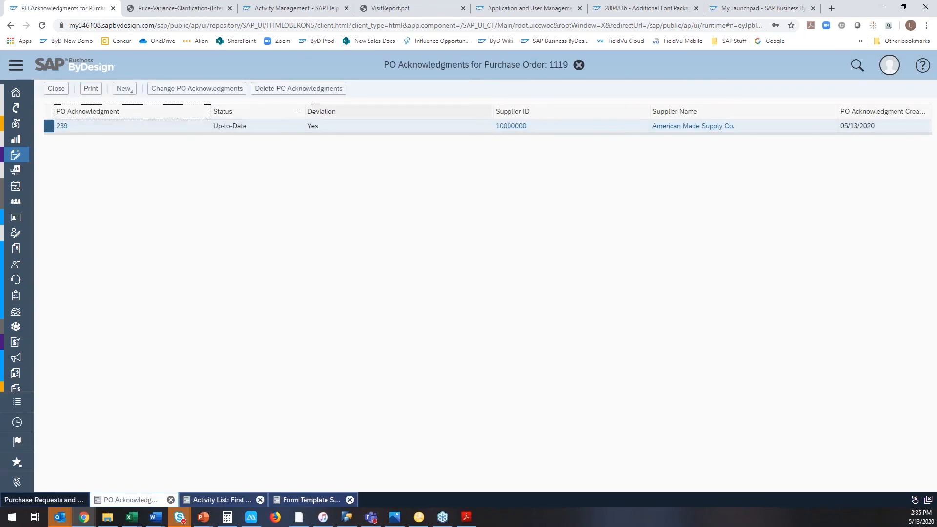
pyautogui.click(62, 127)
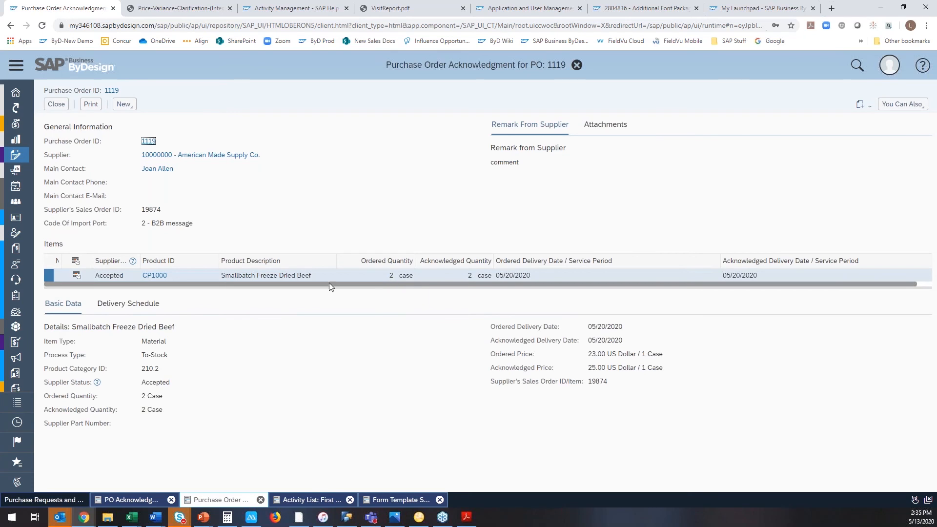
# Review the acknowledgement's delivery schedule and its attached interactive purchase order PDF, including the acknowledged price and delivery dates.
pyautogui.click(148, 308)
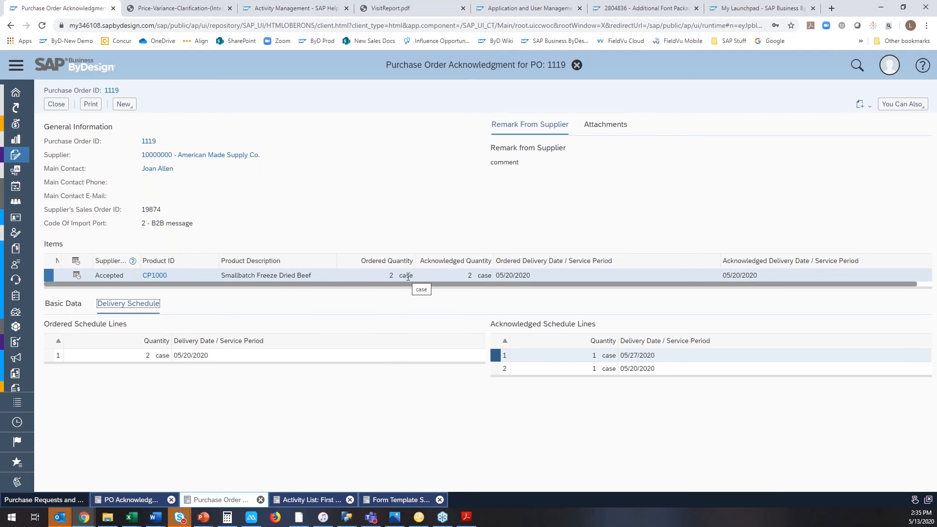
pyautogui.click(595, 128)
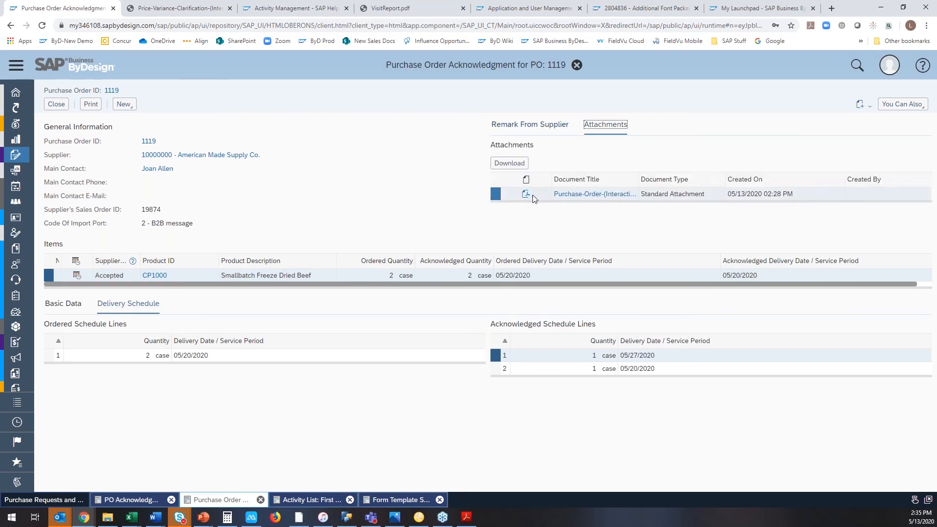
pyautogui.click(566, 195)
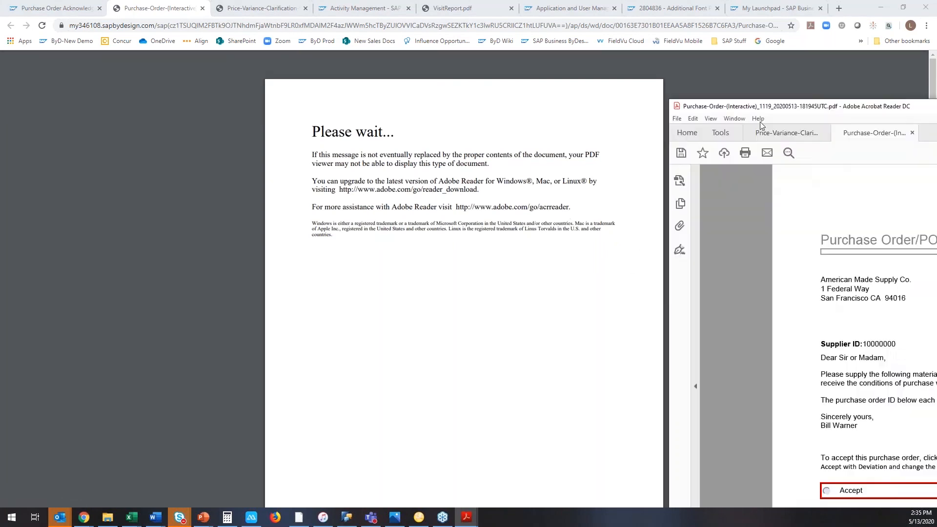
pyautogui.scroll(3, 454, 281)
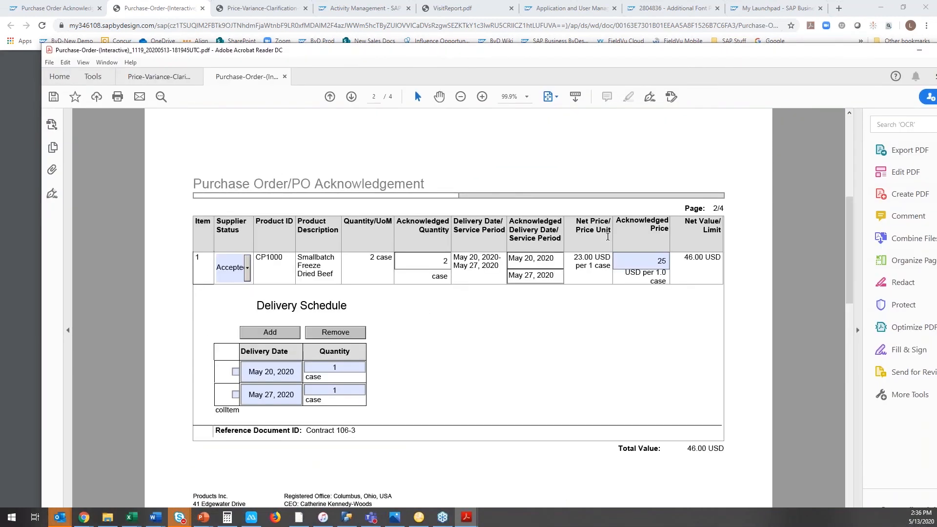
pyautogui.moveTo(738, 49); pyautogui.dragTo(678, 48)
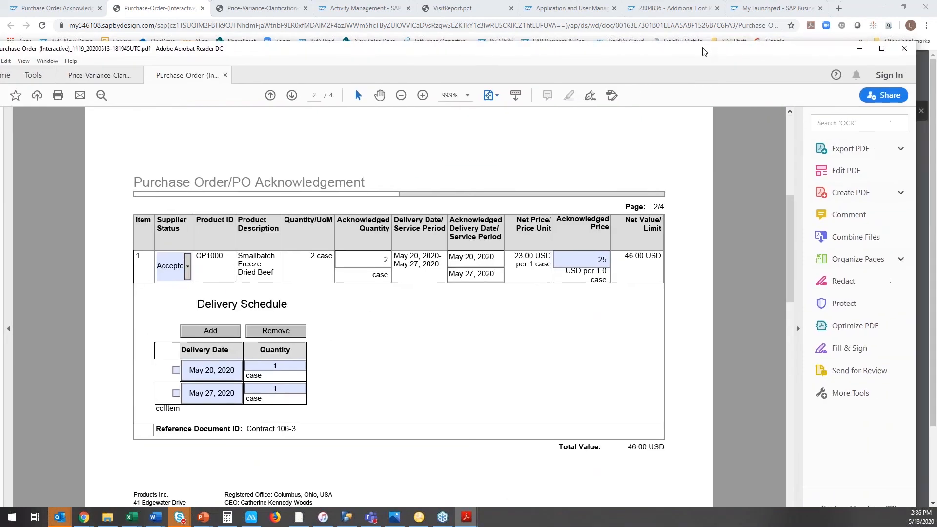
# Close the purchase order PDF and the price variance clarification PDF in Acrobat without saving changes.
pyautogui.click(904, 48)
pyautogui.click(471, 322)
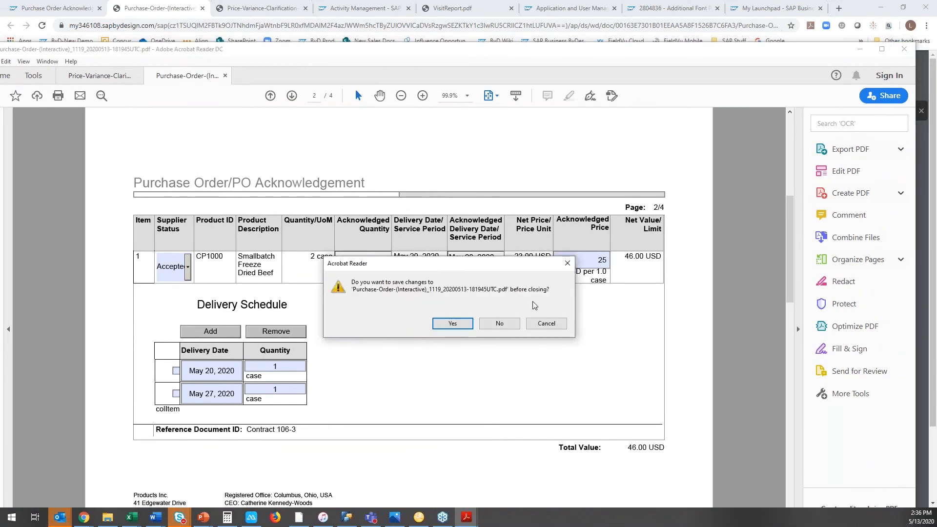
pyautogui.click(503, 323)
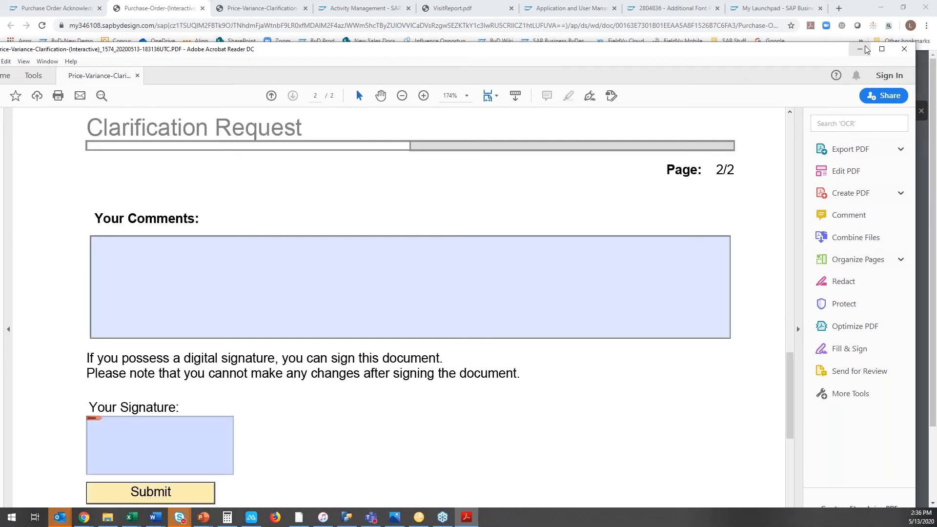
pyautogui.click(904, 50)
pyautogui.click(498, 324)
# Return to SAP Business ByDesign and close the acknowledgement and the acknowledgement list of purchase order 1119.
pyautogui.click(80, 13)
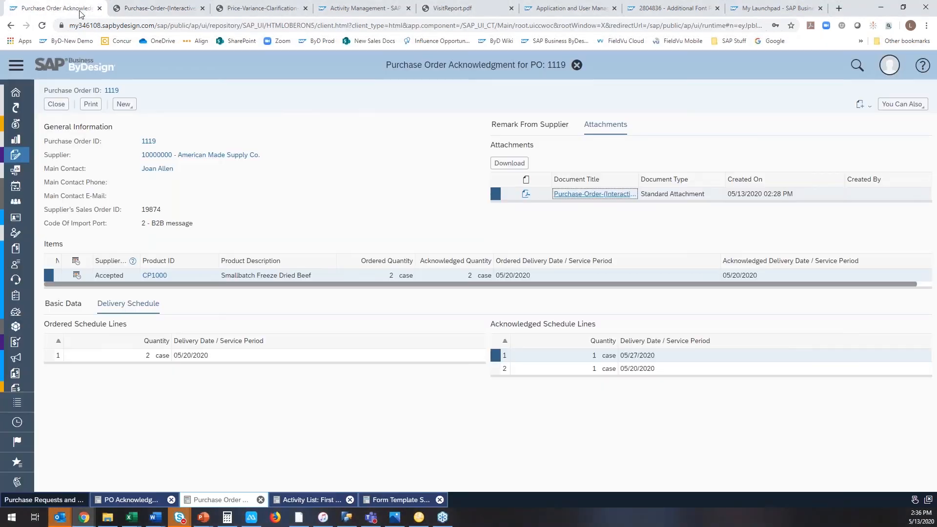
pyautogui.click(57, 105)
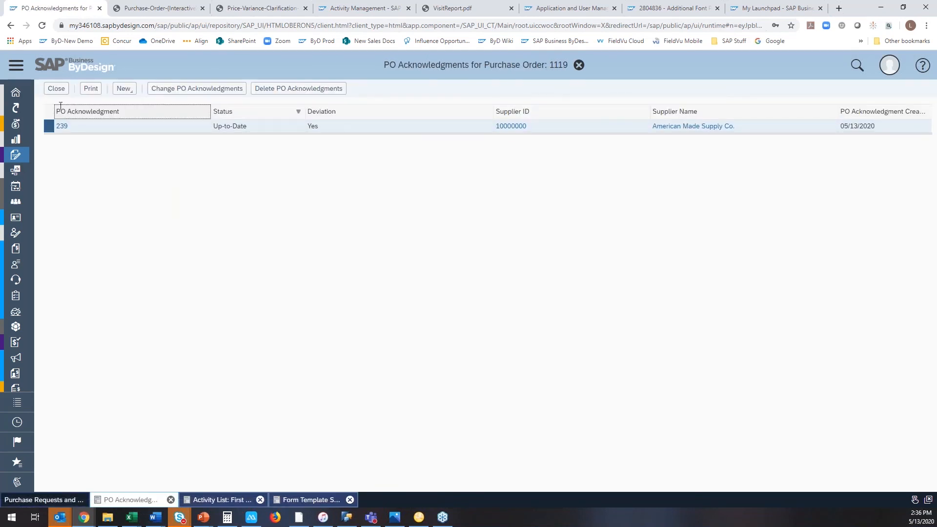
pyautogui.click(56, 88)
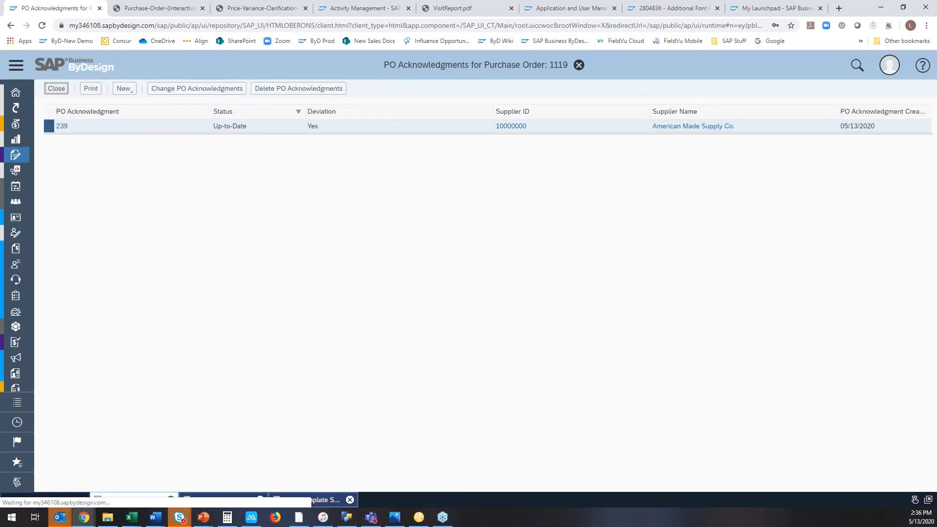
# Show the purchasing Open Tasks and open the Check Deviating Purchase Order Acknowledgment task for purchase order 1119.
pyautogui.click(279, 113)
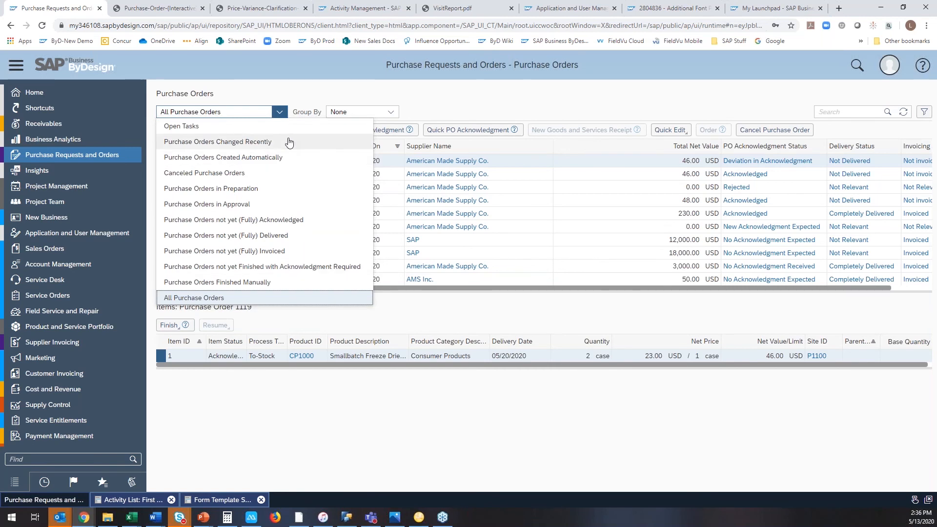
pyautogui.click(620, 96)
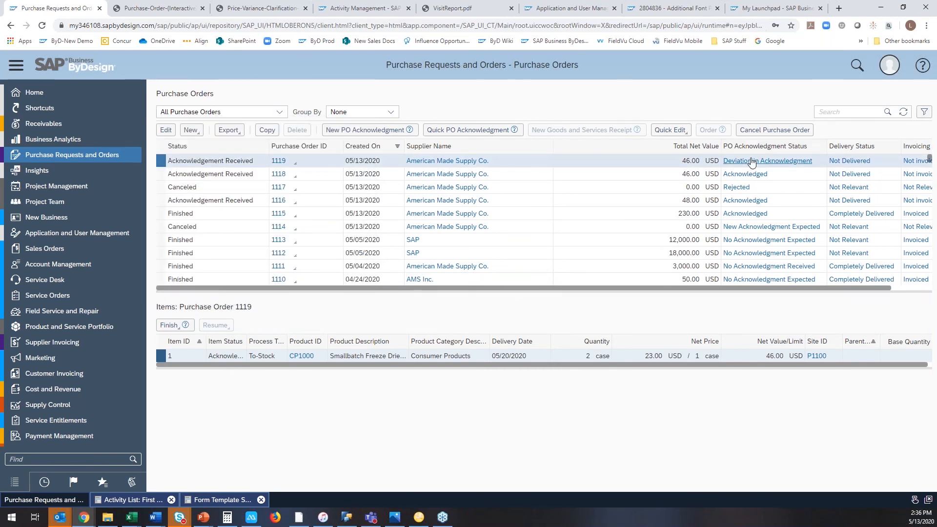
pyautogui.click(281, 112)
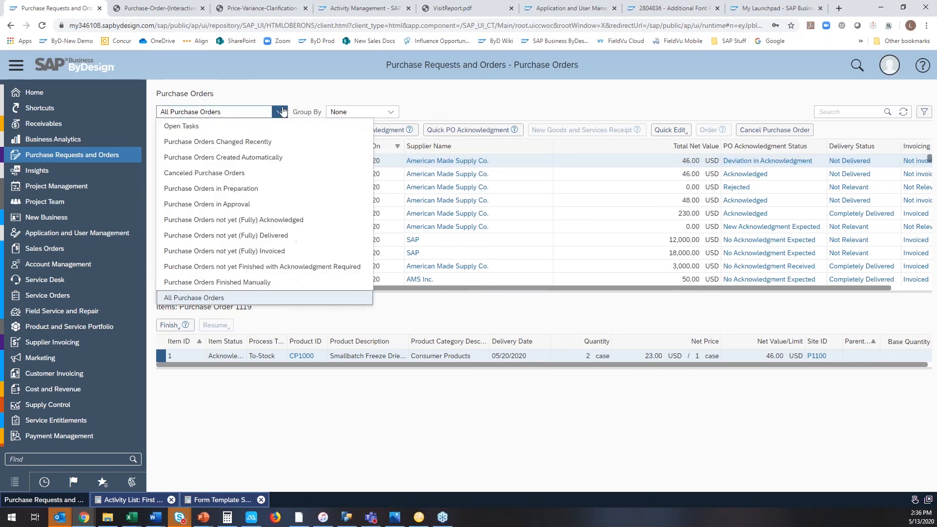
pyautogui.click(266, 129)
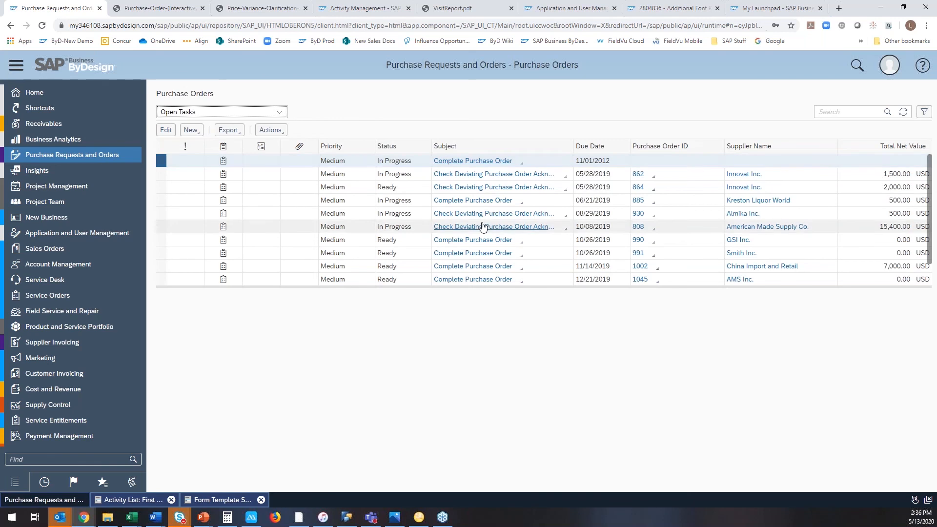
pyautogui.scroll(-2, 481, 230)
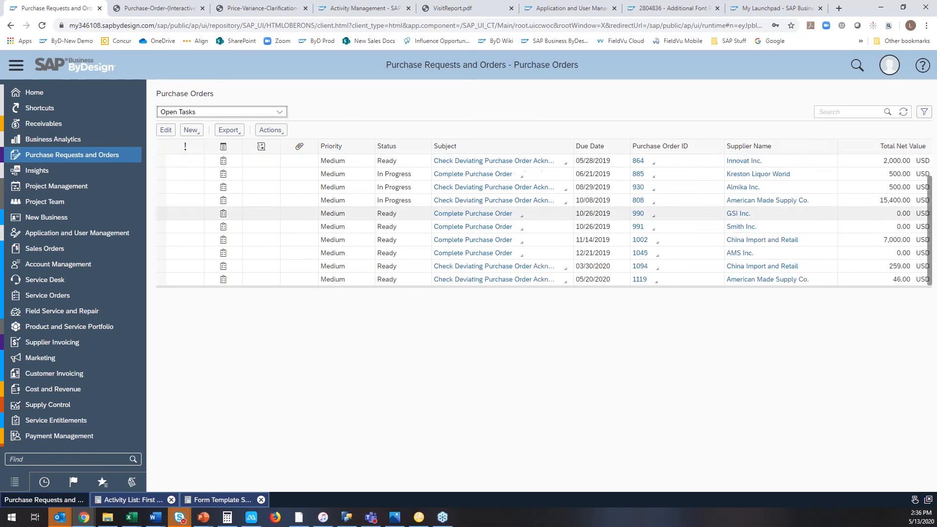
pyautogui.click(464, 284)
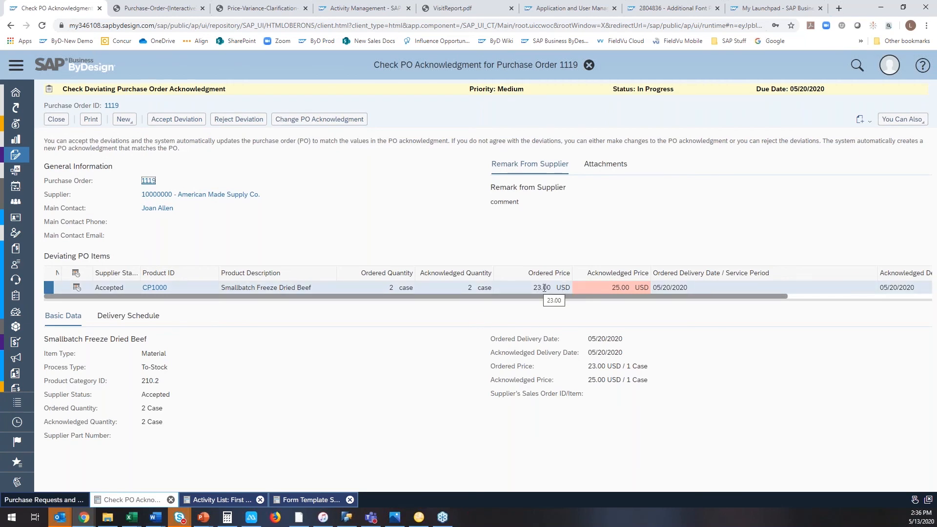
# Accept the acknowledgement deviation for purchase order 1119 after checking its delivery schedule, and show Purchase Orders Changed Recently.
pyautogui.click(156, 321)
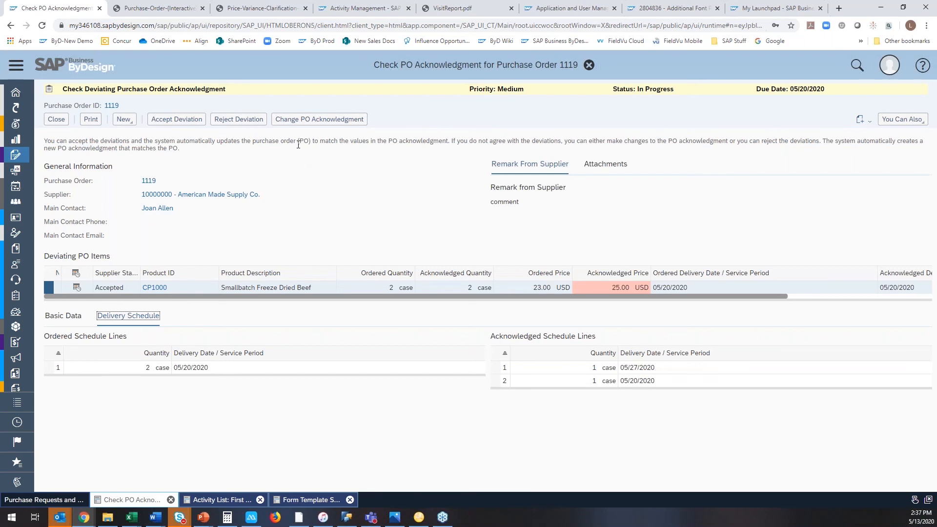
pyautogui.click(177, 119)
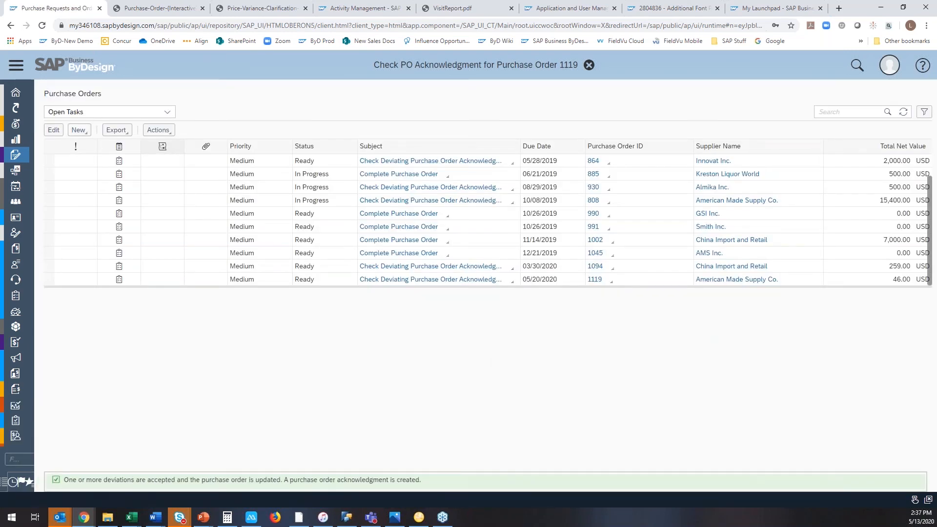
pyautogui.click(904, 111)
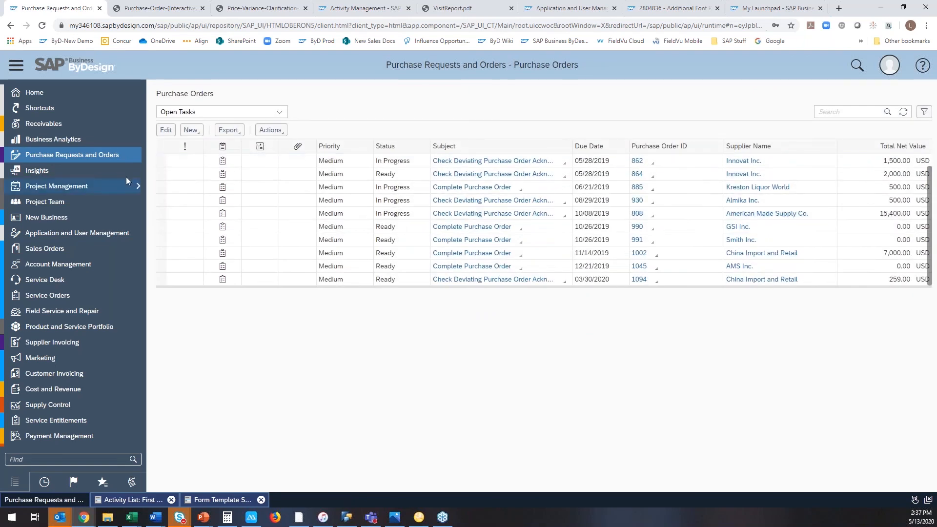
pyautogui.click(278, 111)
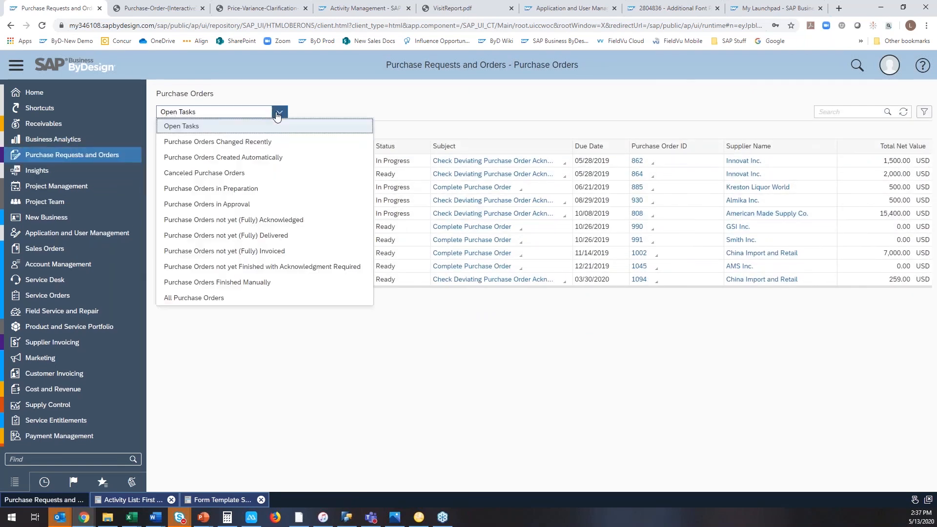
pyautogui.click(268, 141)
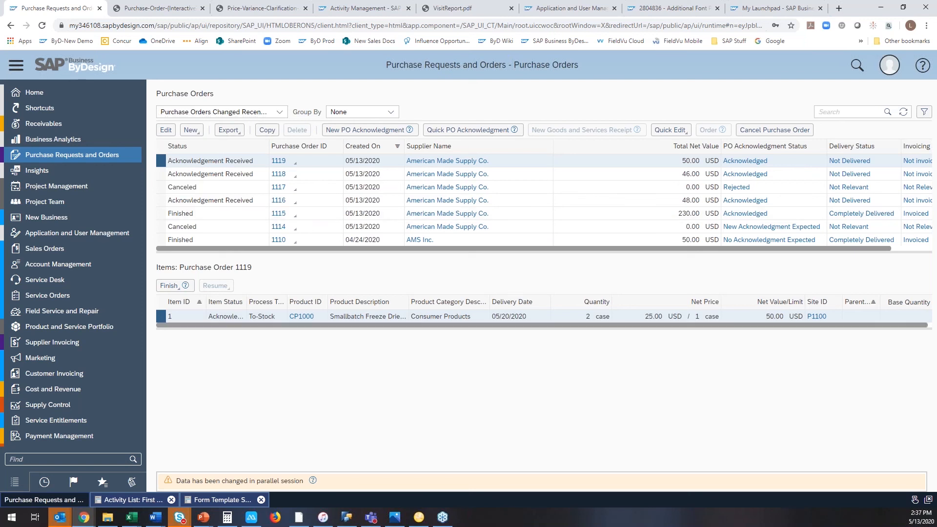
# Log off the current SAP Business ByDesign user and confirm leaving the session.
pyautogui.click(888, 66)
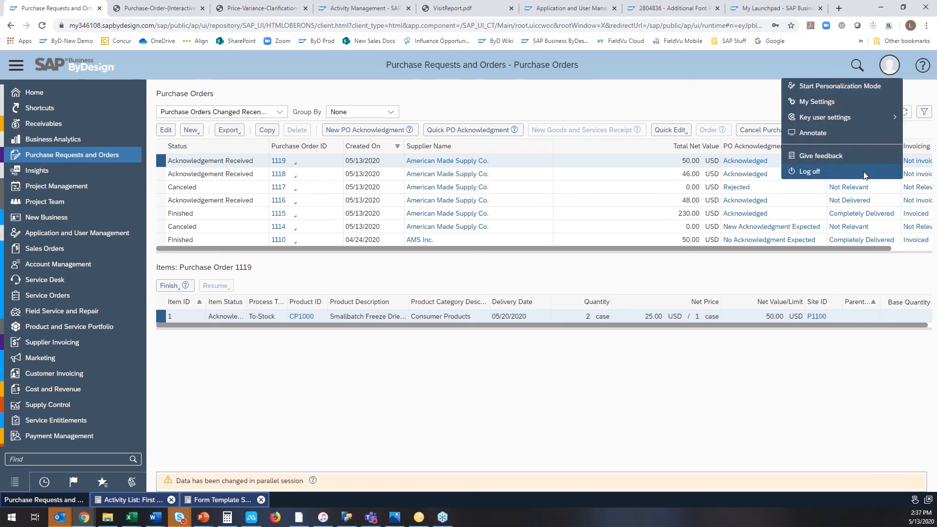
pyautogui.click(810, 172)
pyautogui.click(644, 298)
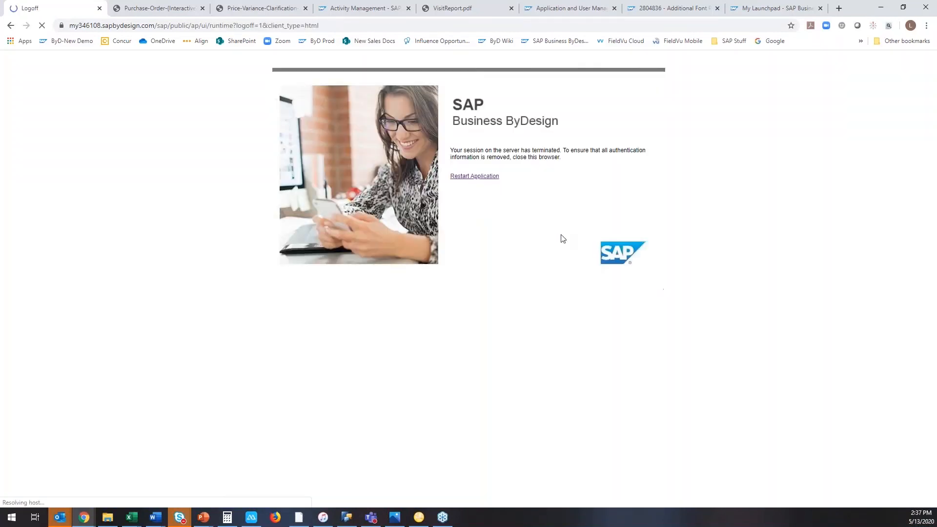
pyautogui.click(490, 181)
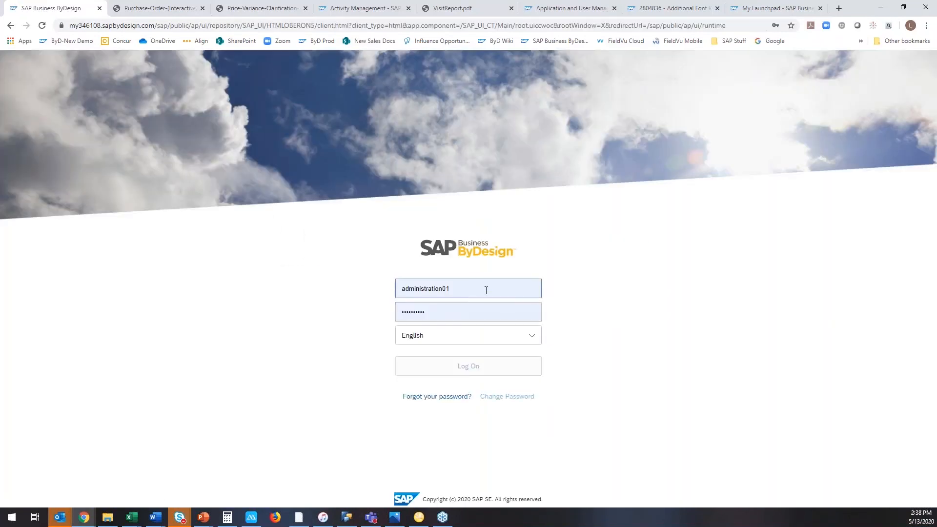
# Log on as sales01p using the saved account password.
pyautogui.click(487, 290)
pyautogui.write('sal')
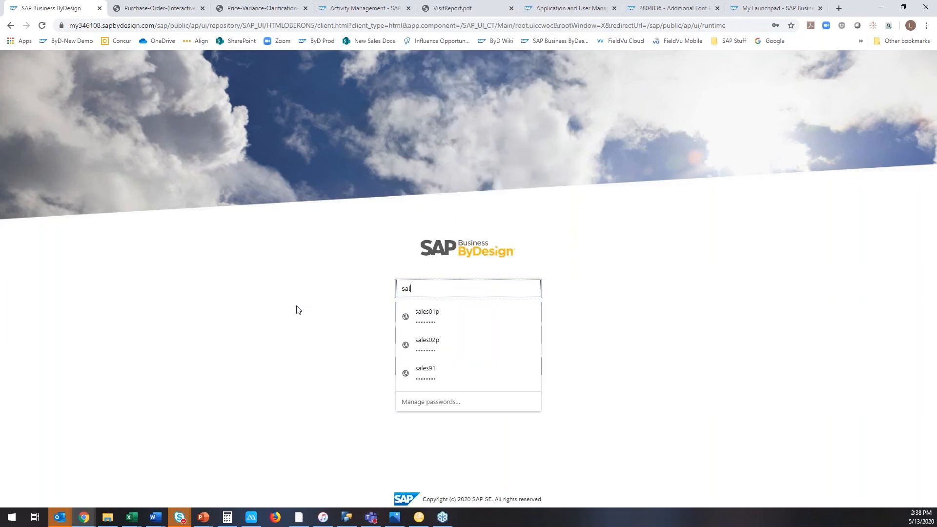
pyautogui.write('e')
pyautogui.click(427, 314)
pyautogui.click(469, 366)
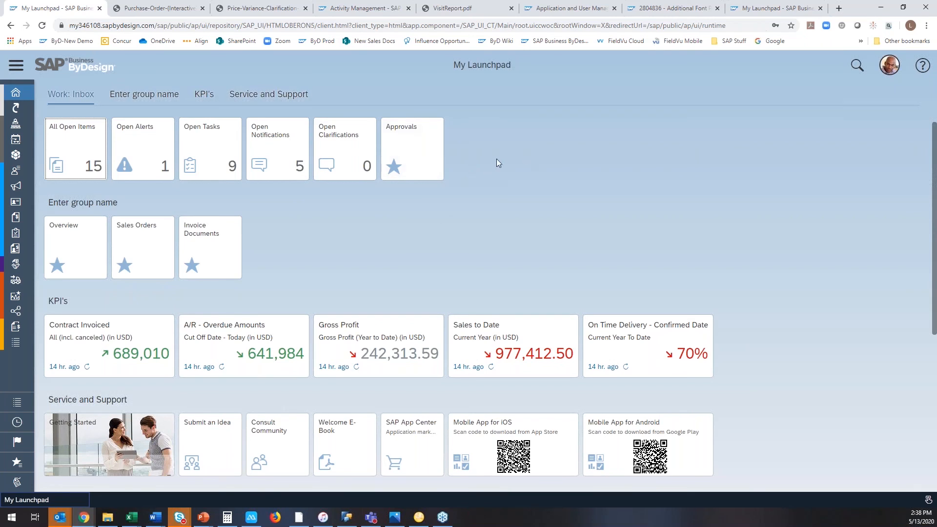
# Create a new sales quote from the New Business sales quotes and set its account to Silverstar Wholesale Corp.
pyautogui.click(16, 65)
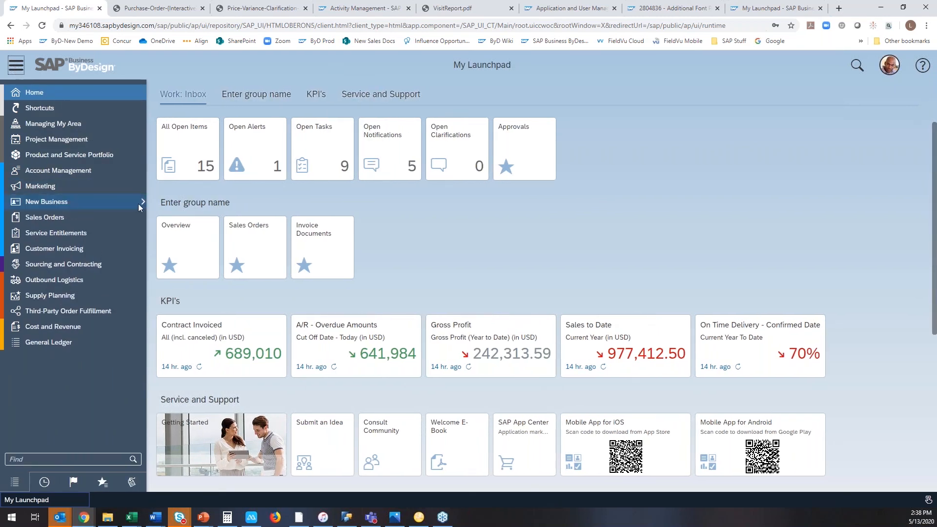
pyautogui.moveTo(139, 204)
pyautogui.click(166, 273)
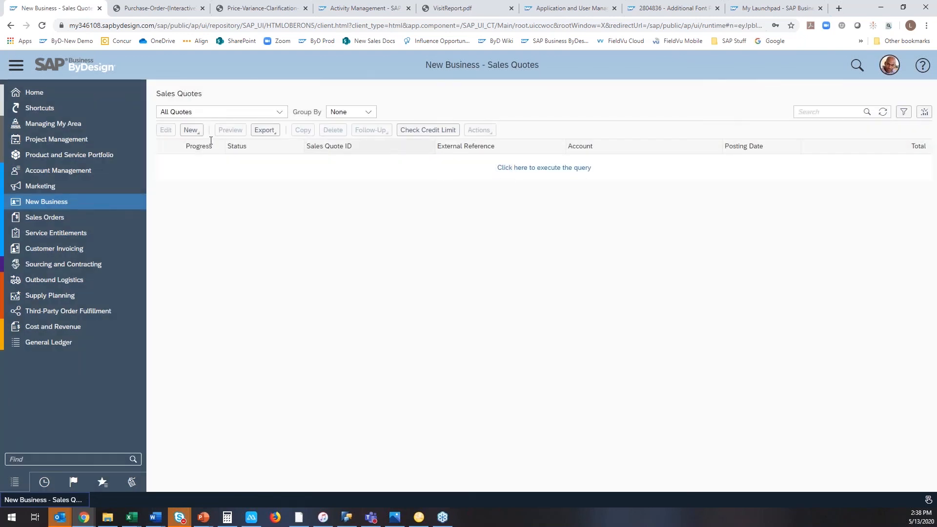
pyautogui.click(190, 130)
pyautogui.click(201, 146)
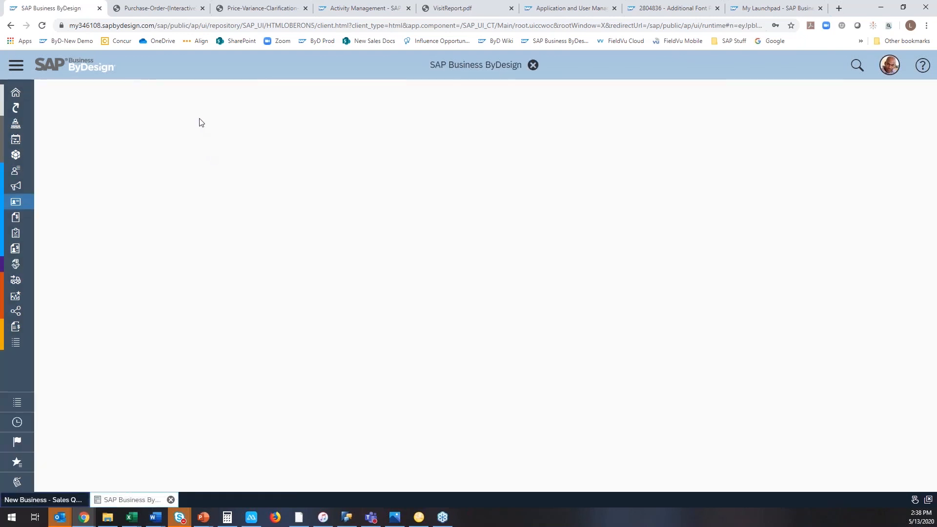
pyautogui.write('silv')
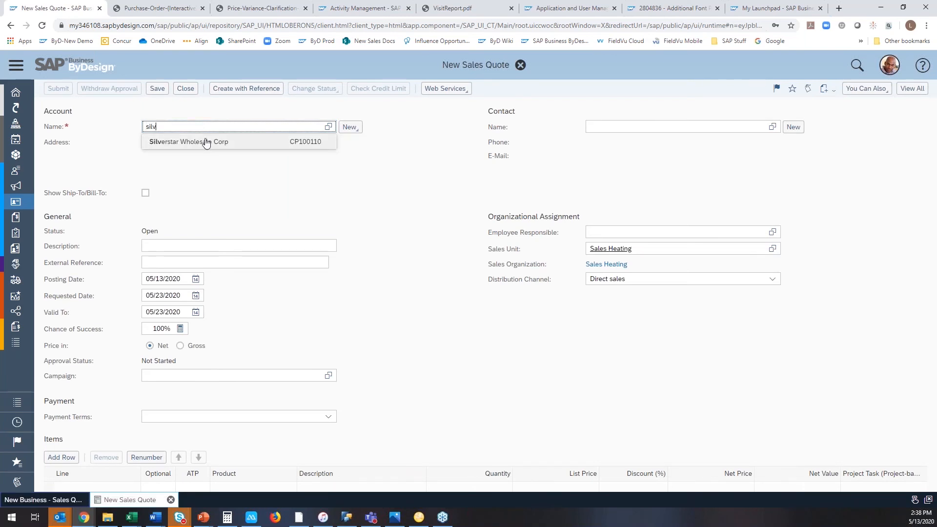
pyautogui.press('Return')
# Add the product Smallbatch Freeze Dried Beef (CP1000) as quote item line 10 with a quantity of 2.
pyautogui.scroll(-2, 355, 325)
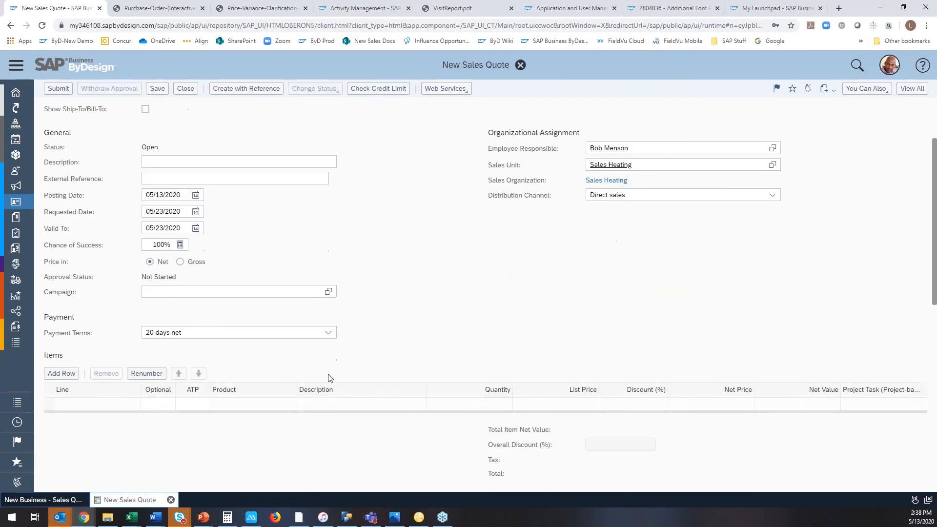
pyautogui.click(261, 402)
pyautogui.click(258, 404)
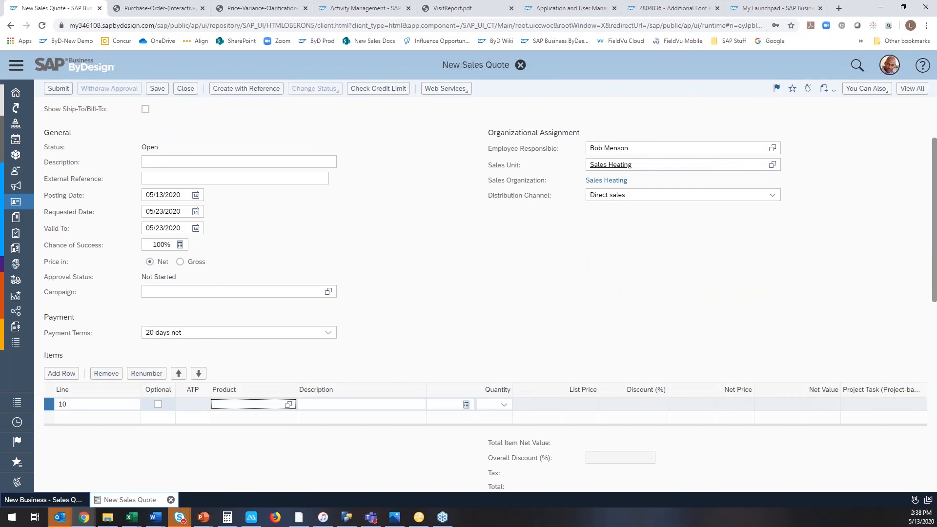
pyautogui.write('beef')
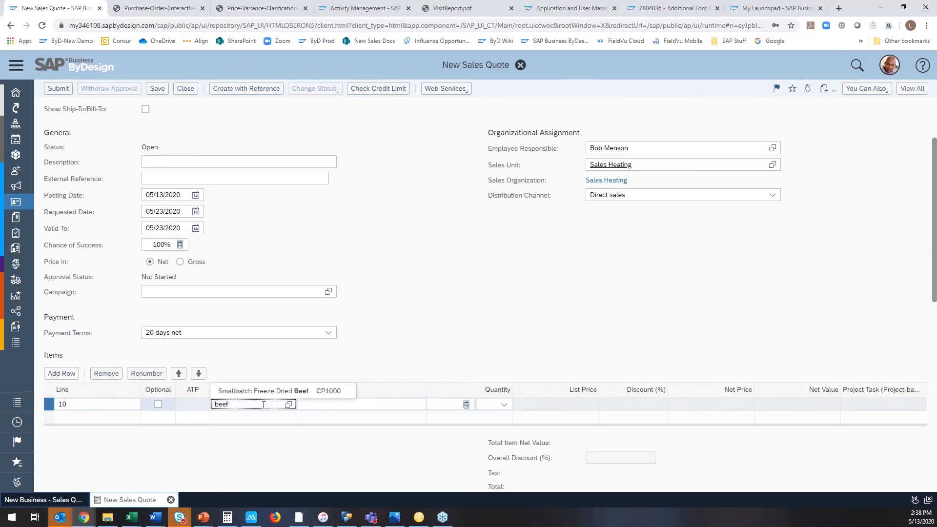
pyautogui.click(264, 391)
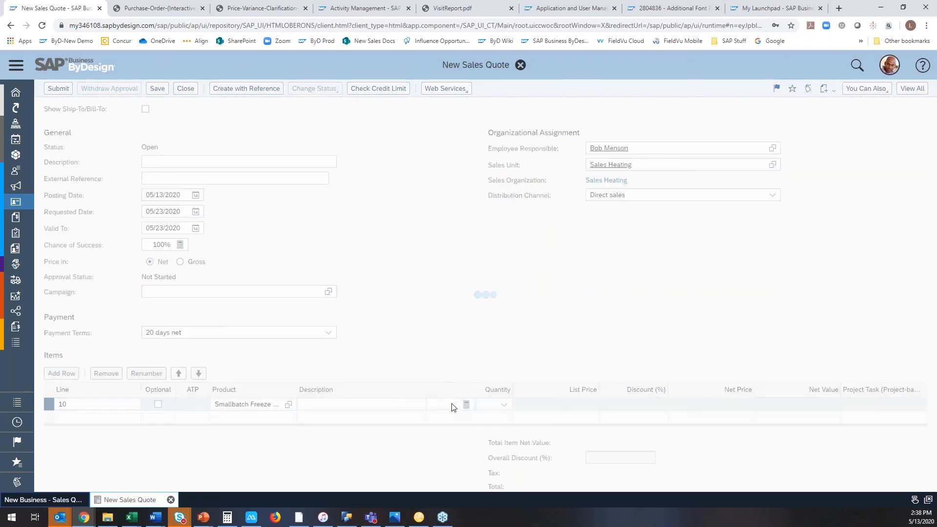
pyautogui.click(454, 404)
pyautogui.write('2')
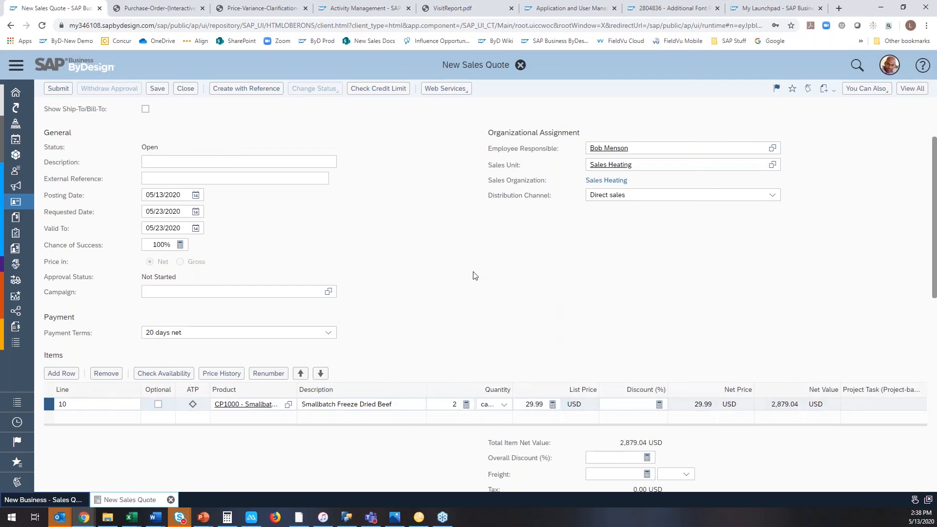
# Open the output settings of the new sales quote.
pyautogui.click(59, 90)
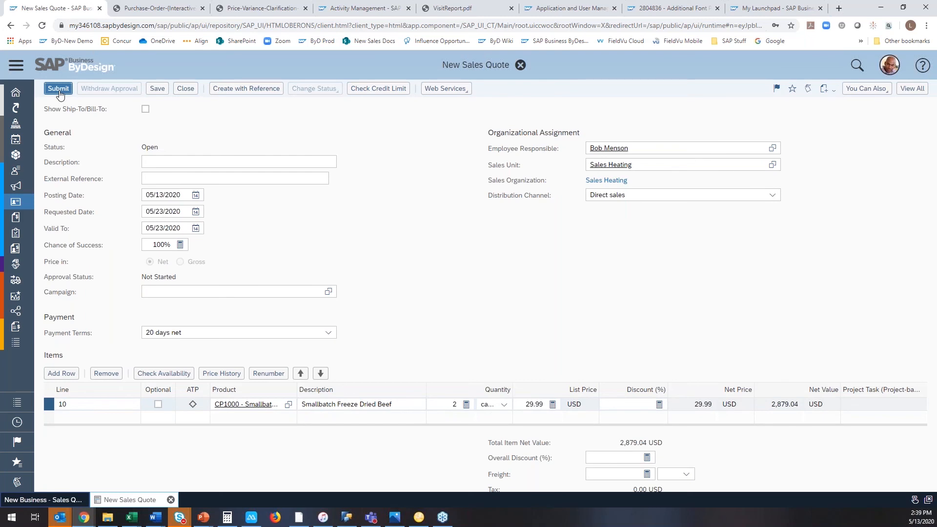
pyautogui.click(864, 88)
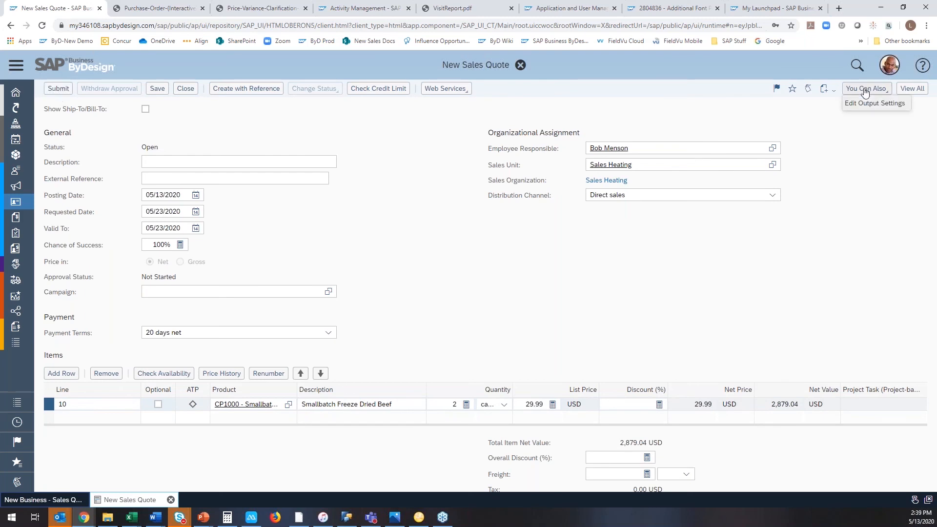
pyautogui.click(860, 102)
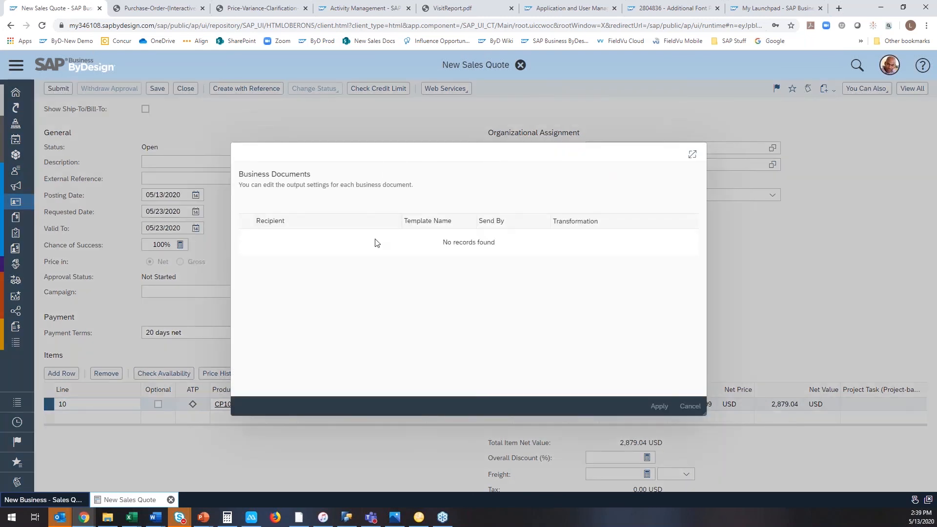
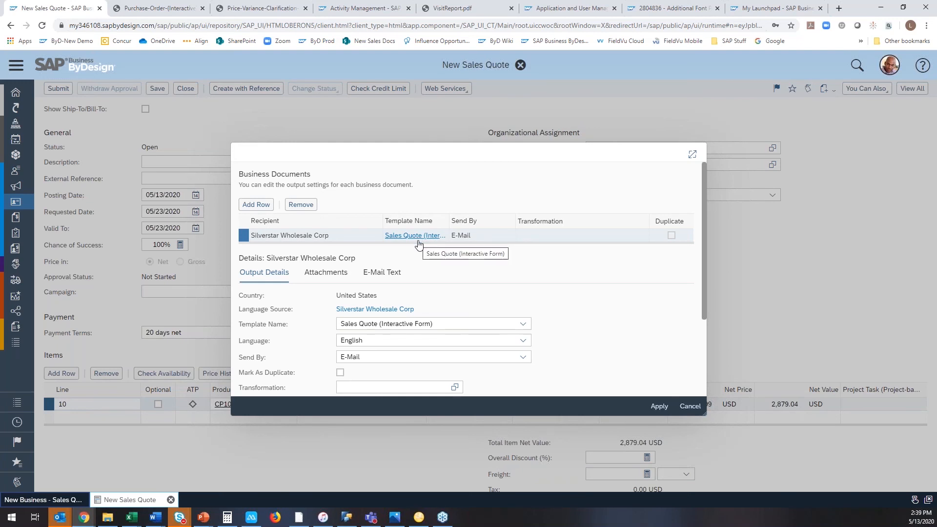
# Cancel the output settings dialog and save the new sales quote.
pyautogui.click(689, 406)
pyautogui.click(157, 89)
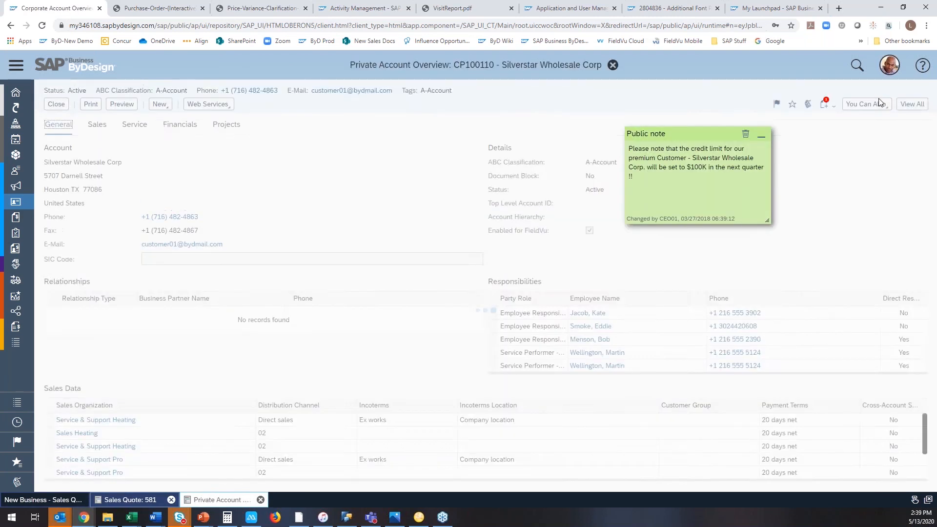
# Open the full Silverstar Wholesale Corp account record from its overview and show its communication collaboration settings.
pyautogui.click(909, 105)
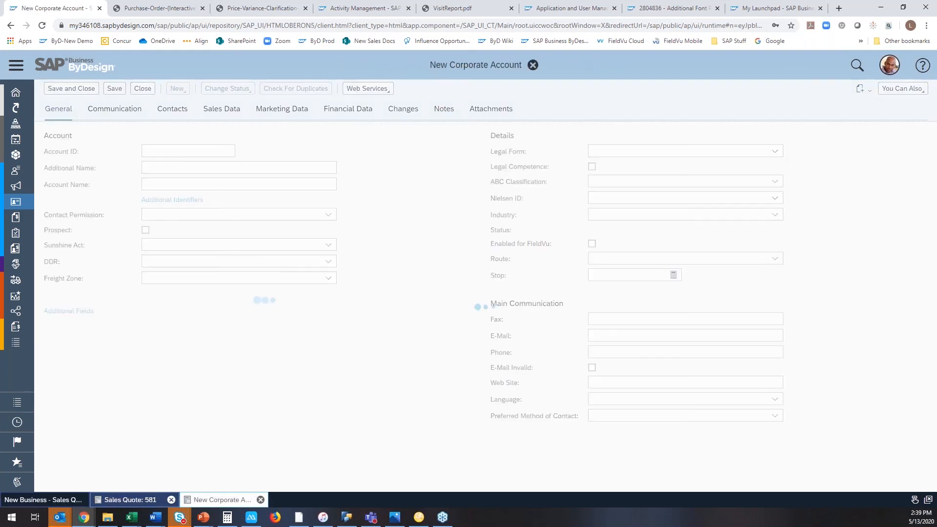
pyautogui.click(128, 124)
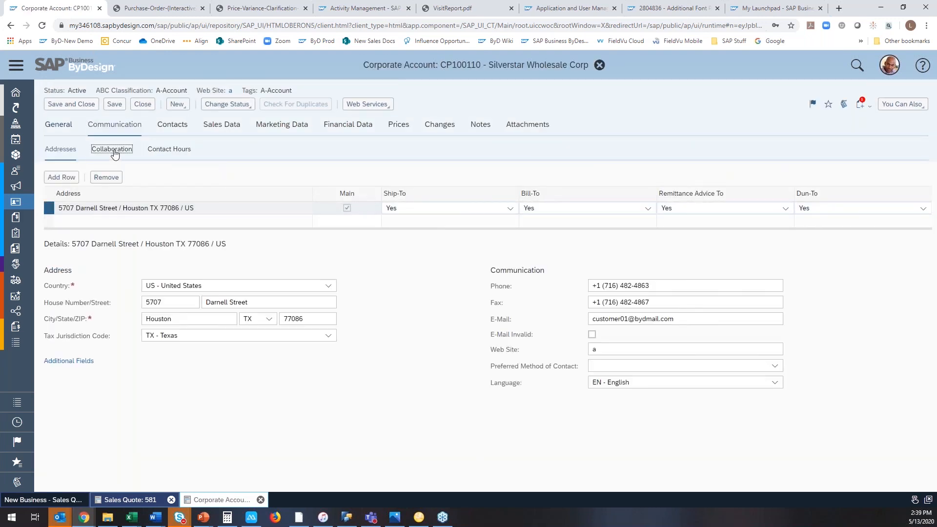
pyautogui.click(112, 149)
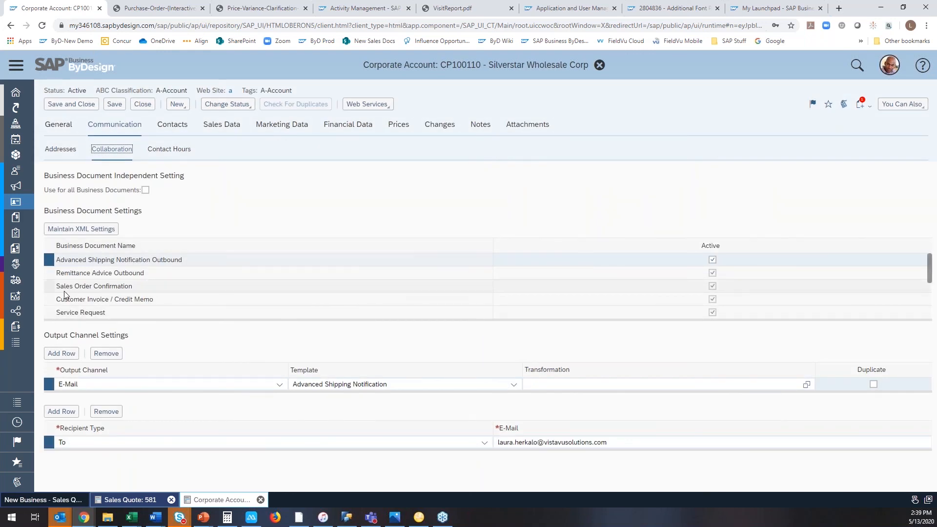
# Check the output channel and available templates for the Sales Quote business document, keep Sales Quote (Interactive Form), and close the account.
pyautogui.scroll(-1, 63, 291)
pyautogui.click(51, 311)
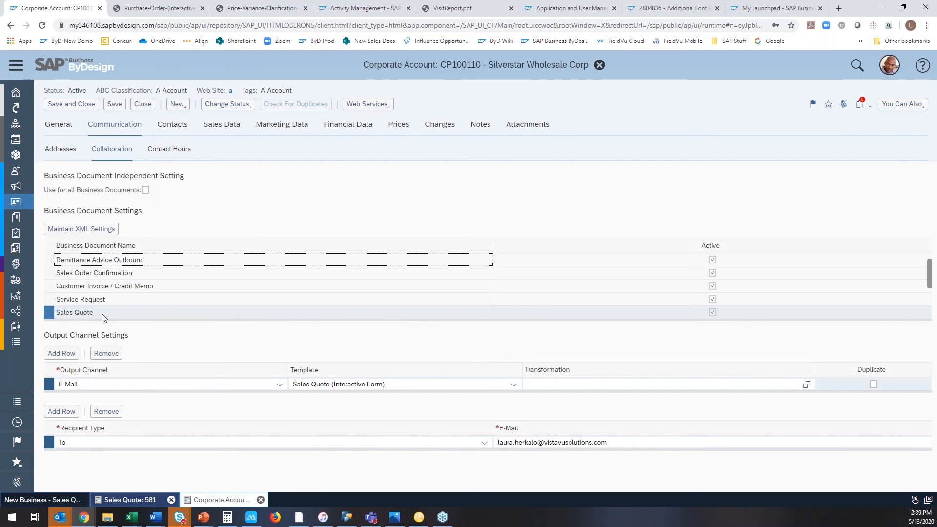
pyautogui.click(514, 390)
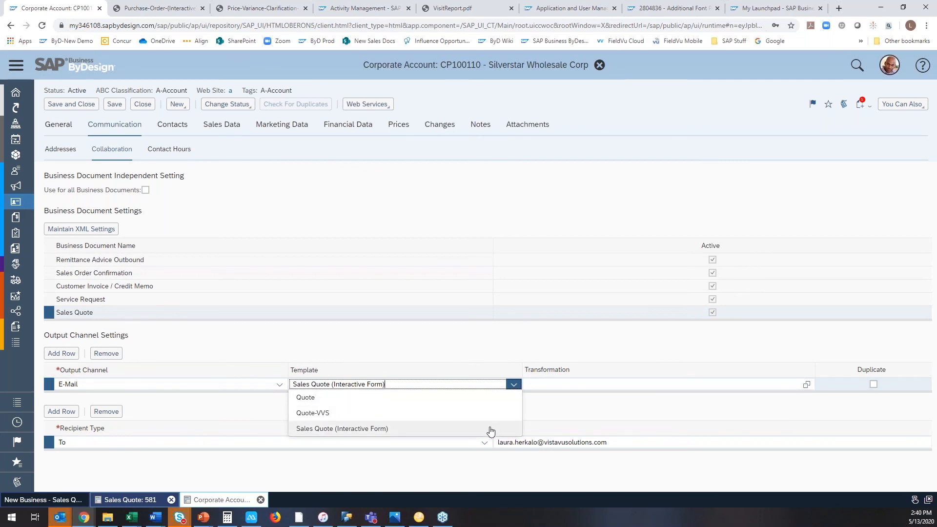
pyautogui.click(600, 413)
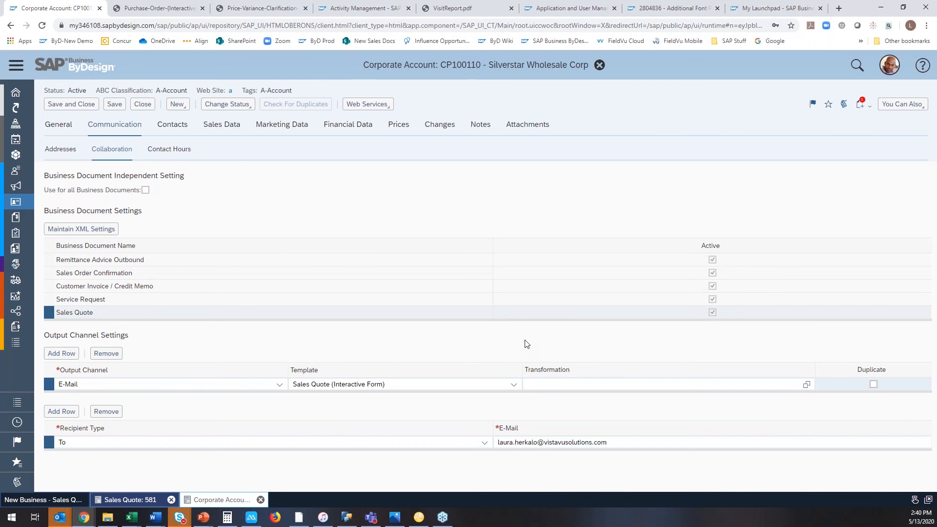
pyautogui.click(91, 106)
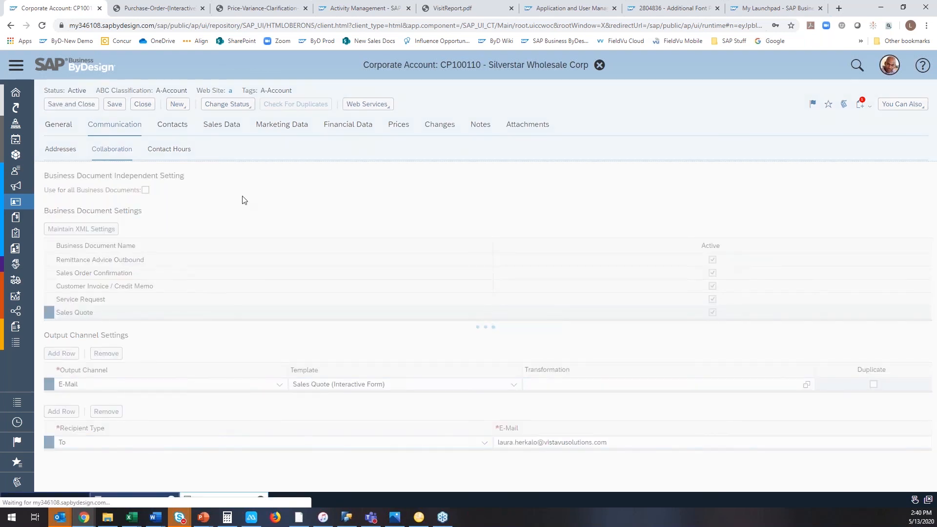
# Submit the saved sales quote for Silverstar Wholesale Corp and refresh the list of all quotes.
pyautogui.click(58, 105)
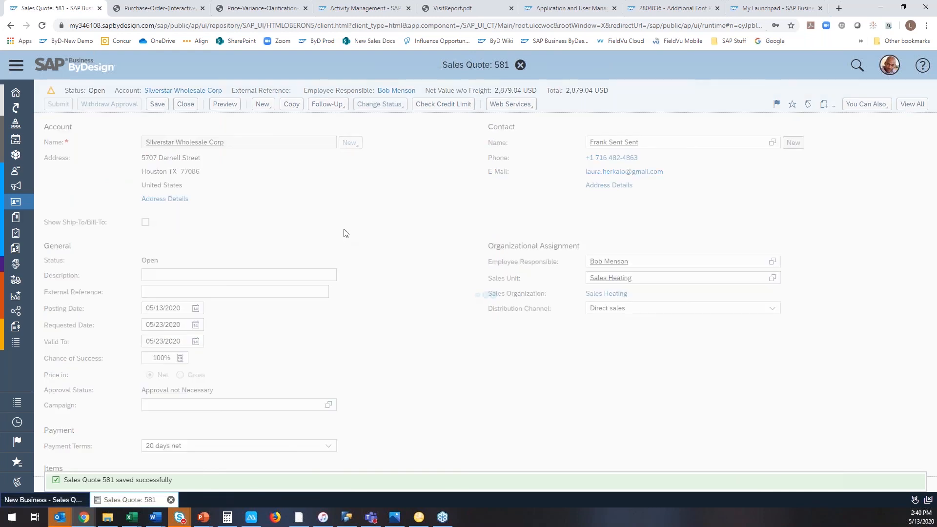
pyautogui.click(540, 168)
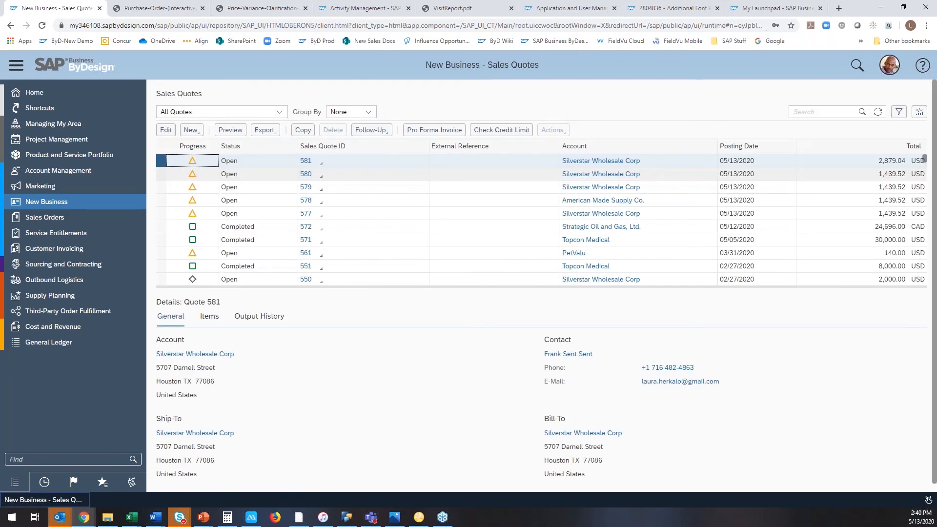
pyautogui.click(877, 112)
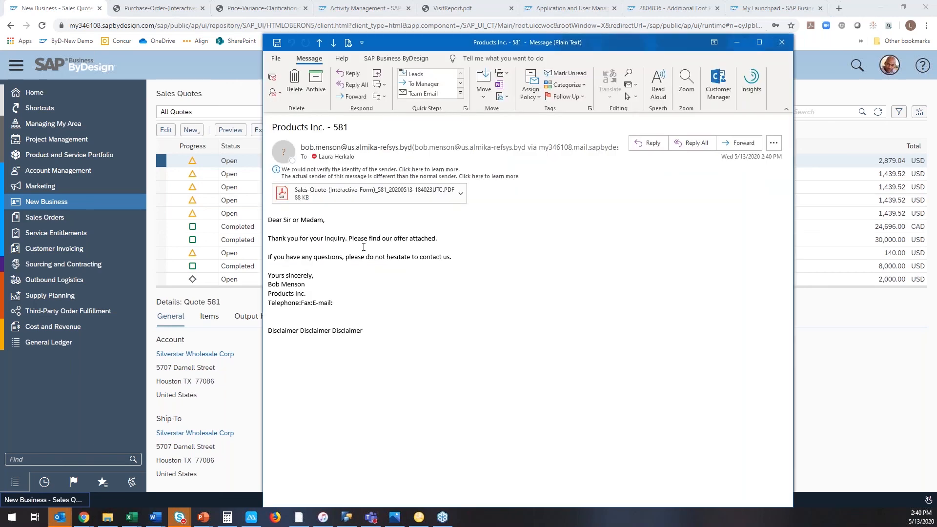
# Open the interactive form PDF attached to the quote e-mail and review its header, item table, totals and signature area.
pyautogui.click(329, 195)
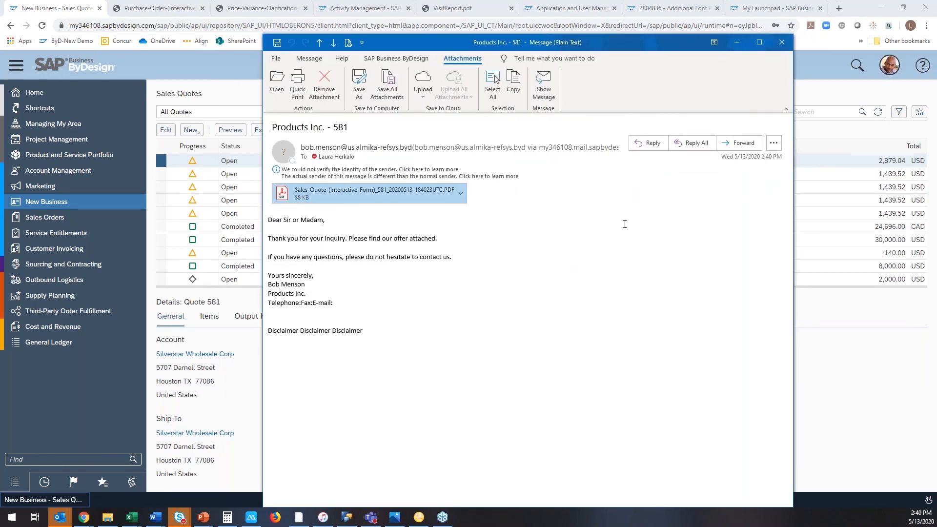
pyautogui.doubleClick(304, 199)
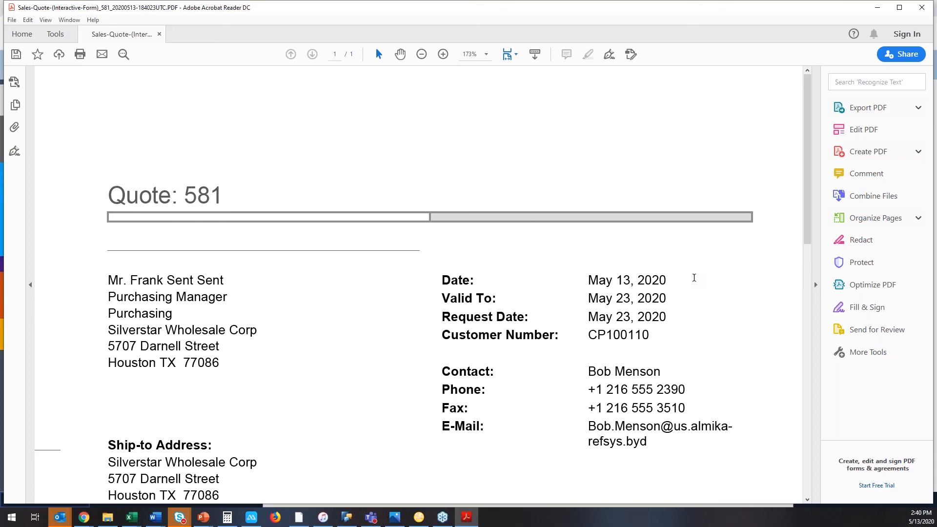
pyautogui.scroll(-3, 694, 278)
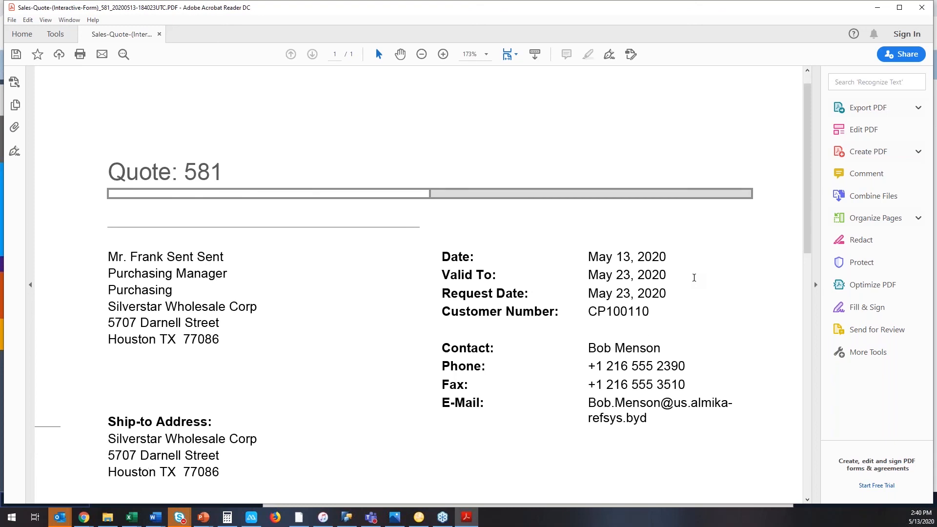
pyautogui.scroll(-2, 422, 287)
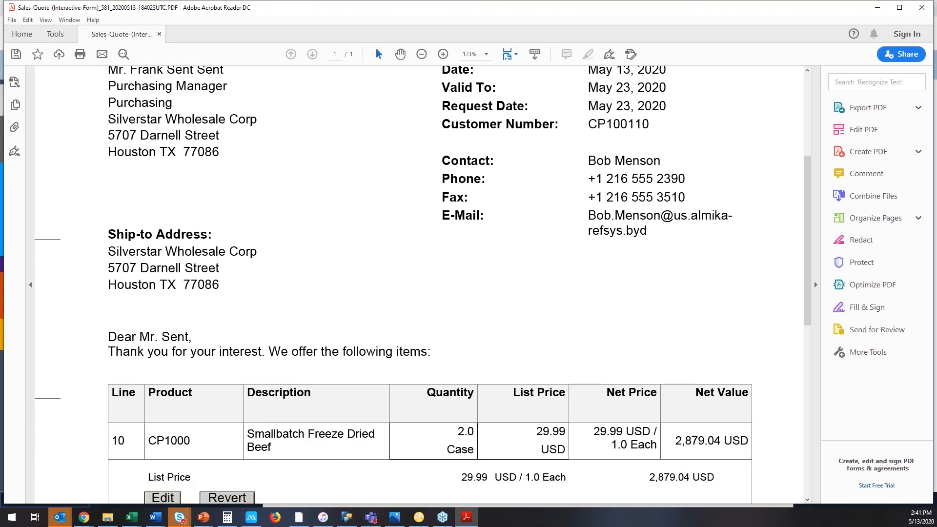
pyautogui.scroll(-4, 422, 281)
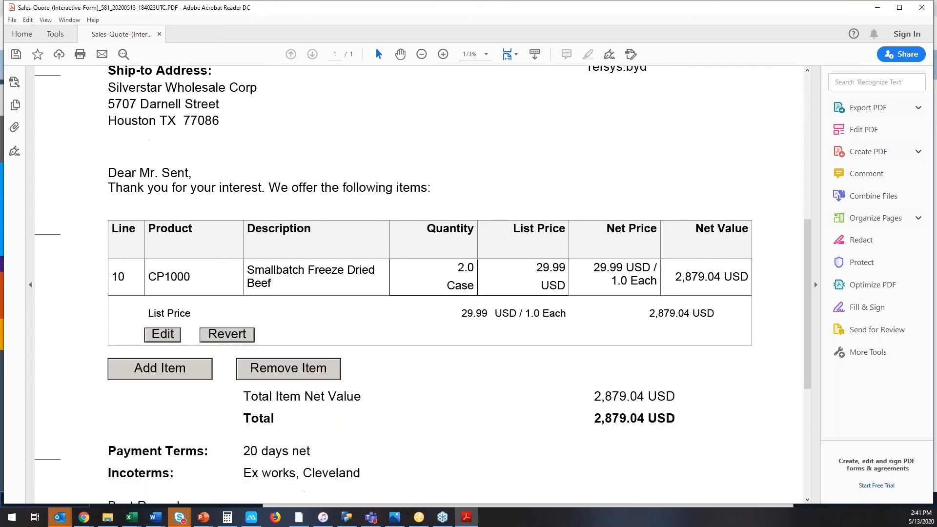
pyautogui.scroll(-2, 422, 287)
pyautogui.scroll(-1, 422, 287)
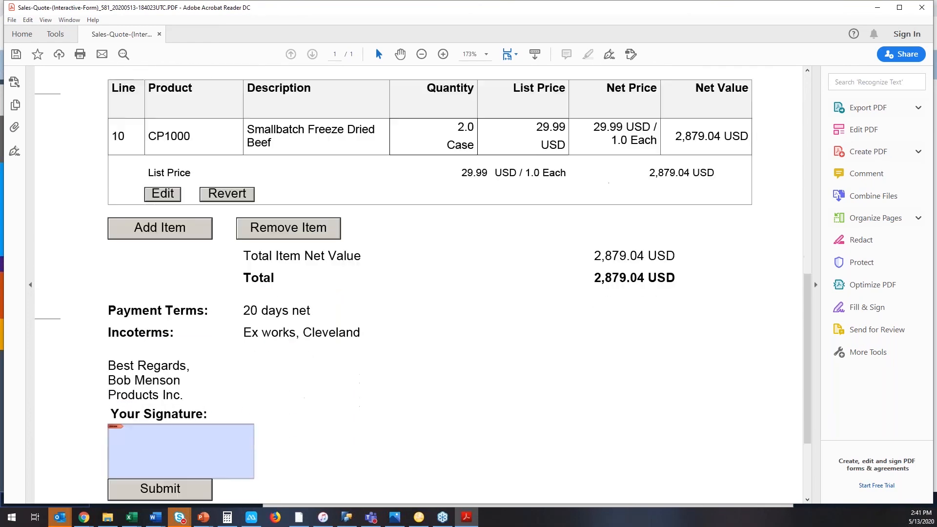
pyautogui.scroll(2, 335, 296)
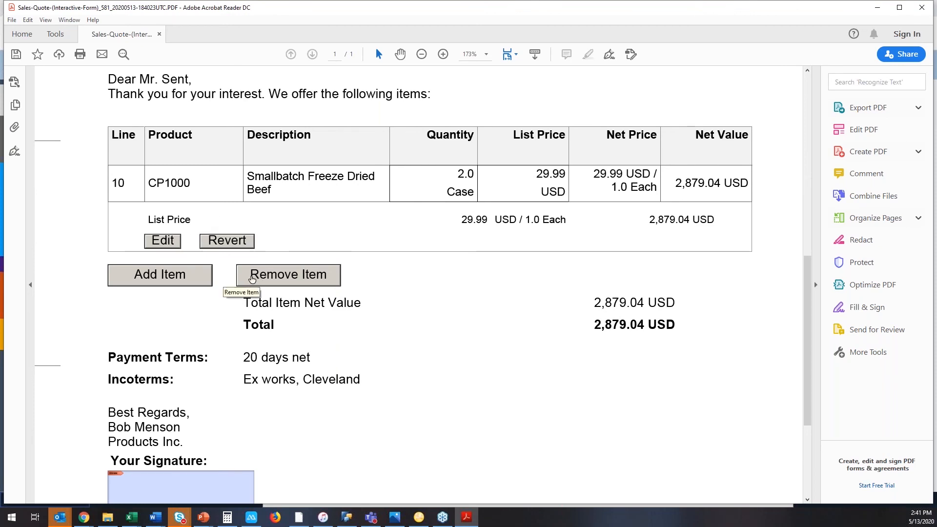
# Edit the CP1000 item in the interactive quote form and set its list price to 27.00 USD.
pyautogui.click(177, 245)
pyautogui.click(519, 213)
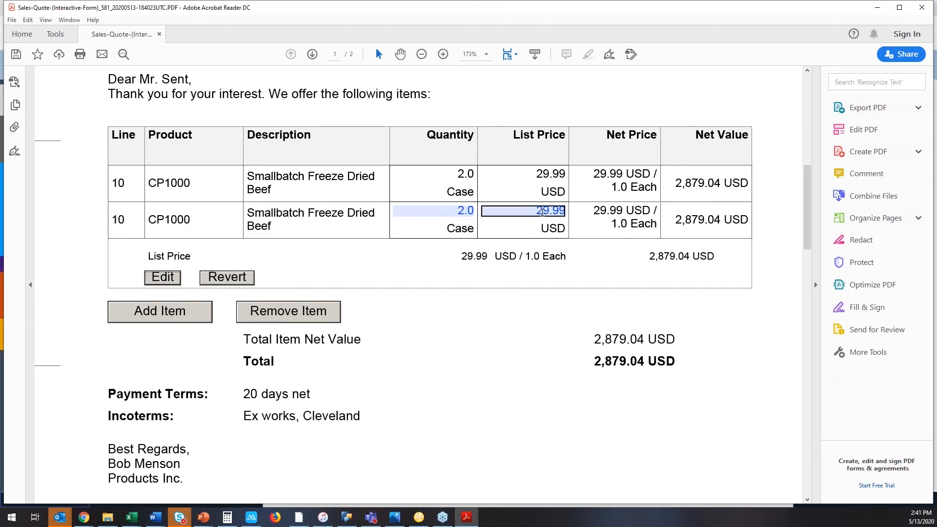
pyautogui.click(544, 214)
pyautogui.press('Delete')
pyautogui.write('7')
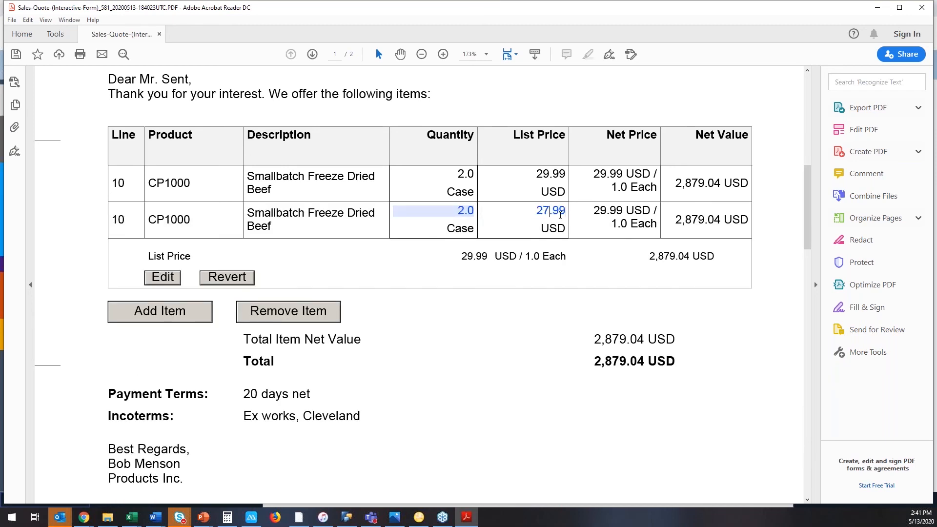
pyautogui.moveTo(555, 211); pyautogui.dragTo(566, 210)
pyautogui.write('00')
pyautogui.click(545, 313)
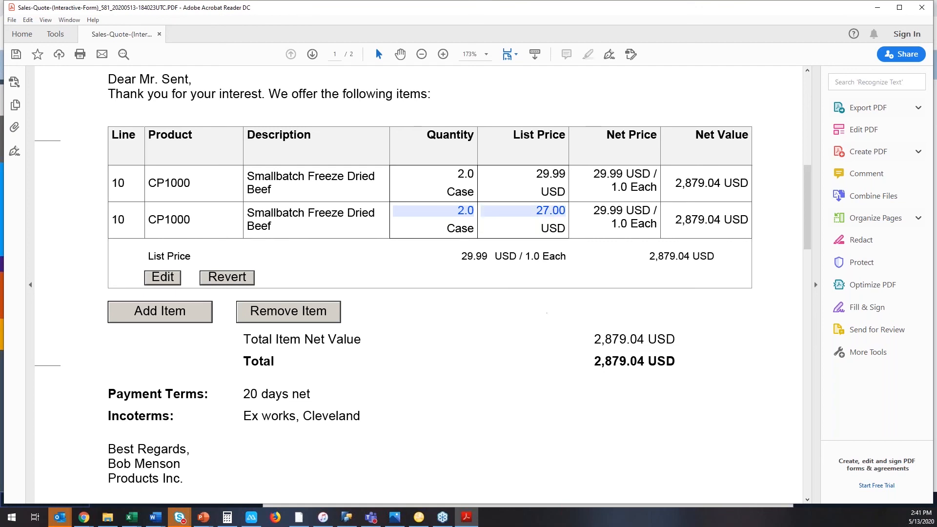
# Submit the changed quote form and send the generated return e-mail with the filled-out PDF attached.
pyautogui.scroll(-3, 439, 344)
pyautogui.scroll(-10, 394, 353)
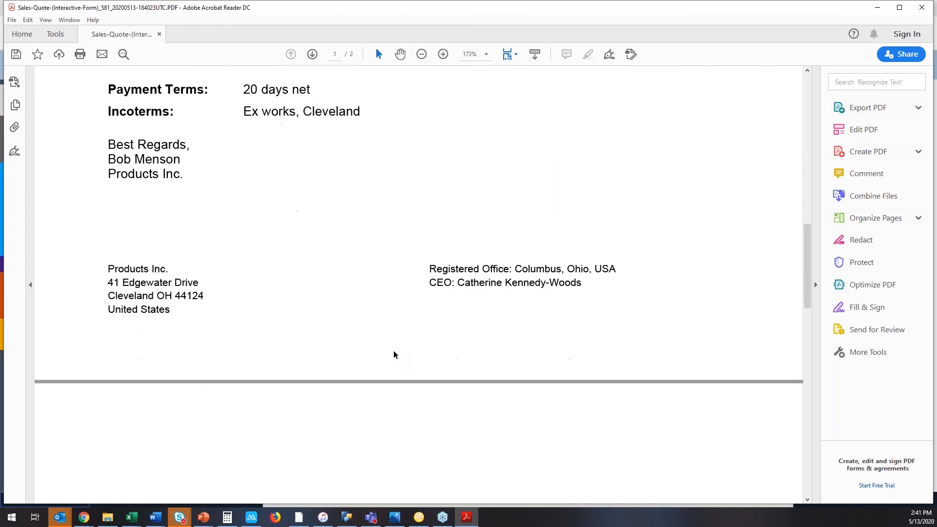
pyautogui.click(200, 430)
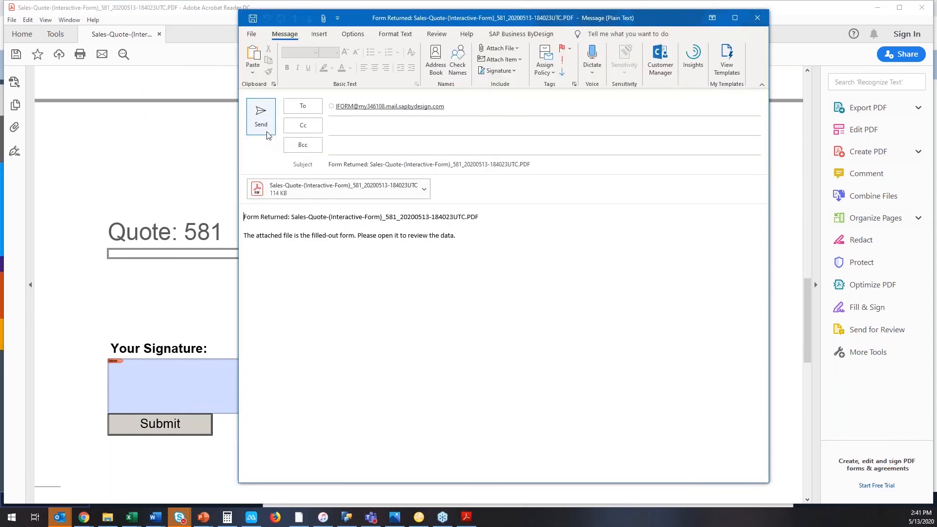
pyautogui.click(261, 118)
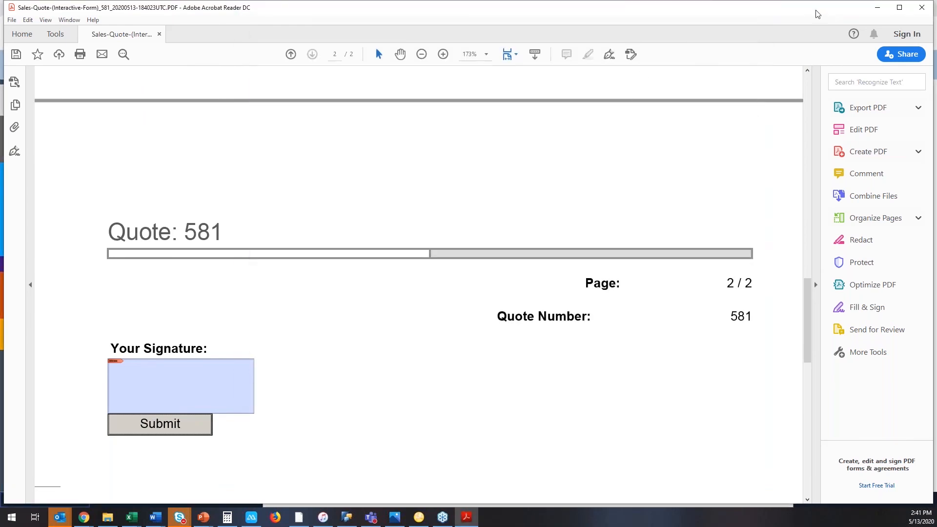
# Minimize the PDF, close the quote e-mail, and refresh the sales quotes list in SAP Business ByDesign.
pyautogui.click(882, 9)
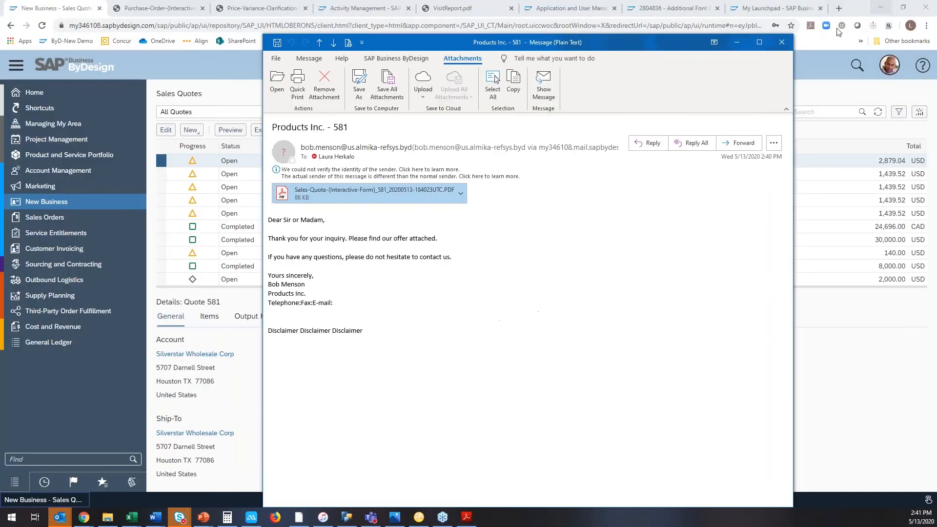
pyautogui.click(773, 45)
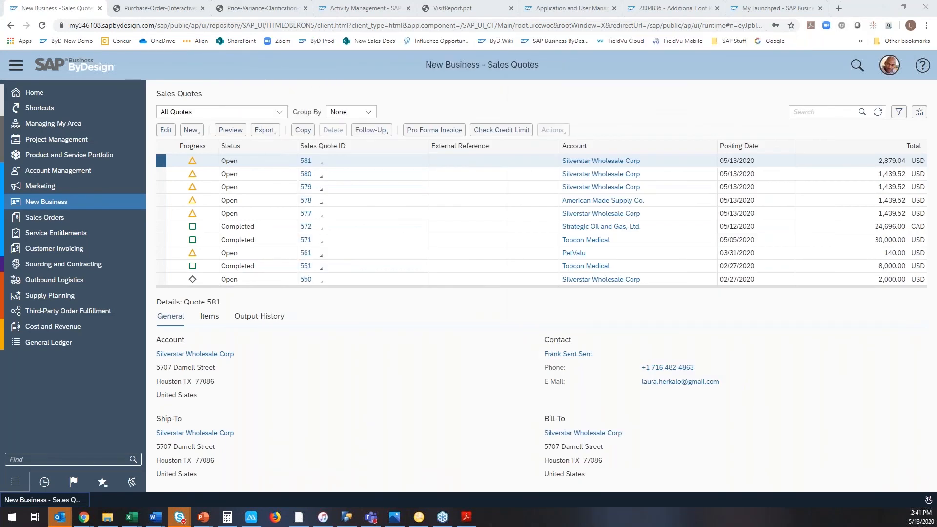
pyautogui.click(878, 113)
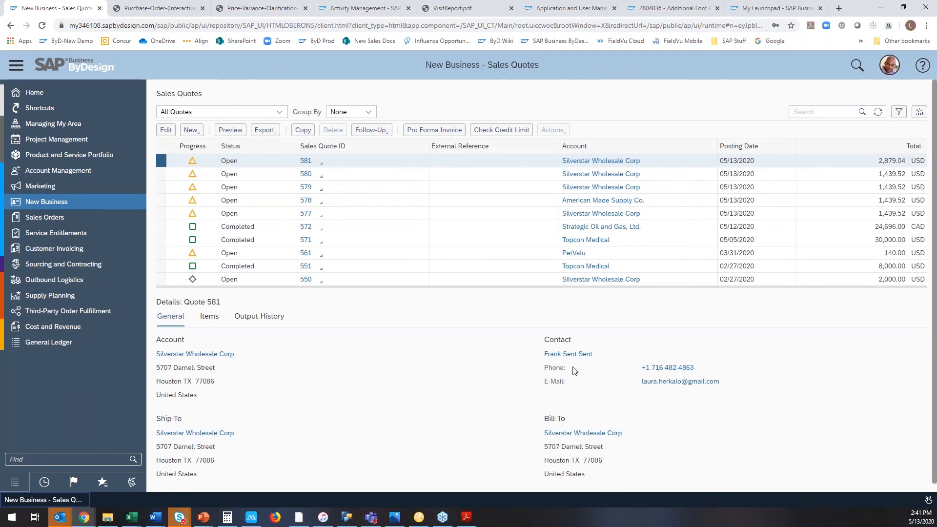
# Go to My Launchpad and open the inbox of all open items.
pyautogui.moveTo(113, 95)
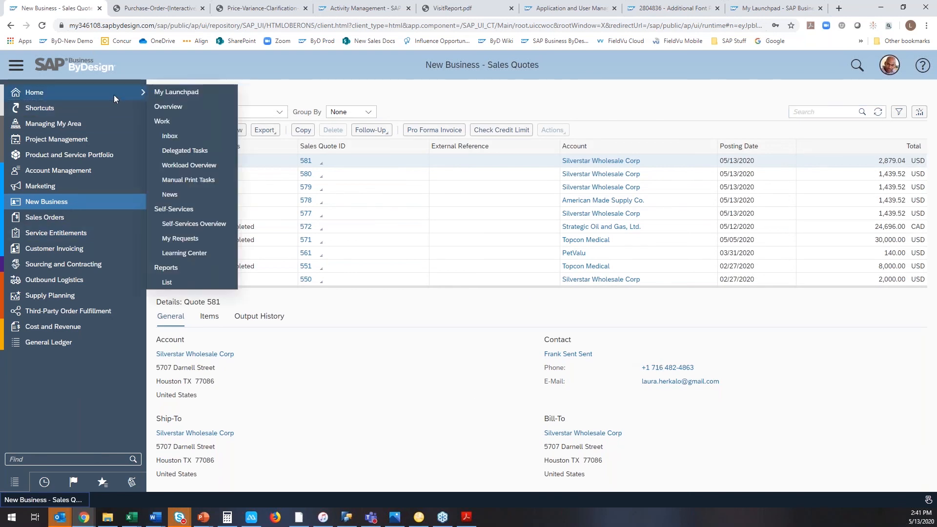
pyautogui.click(166, 92)
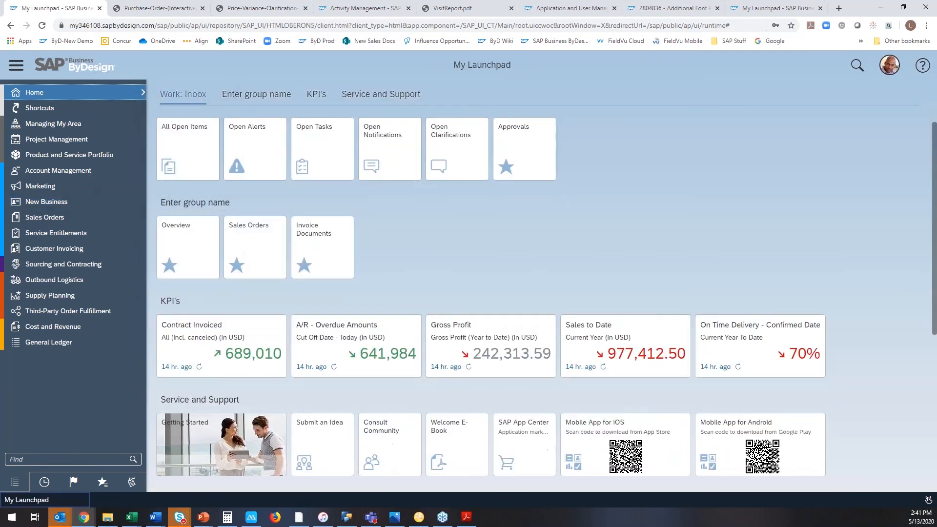
pyautogui.click(190, 147)
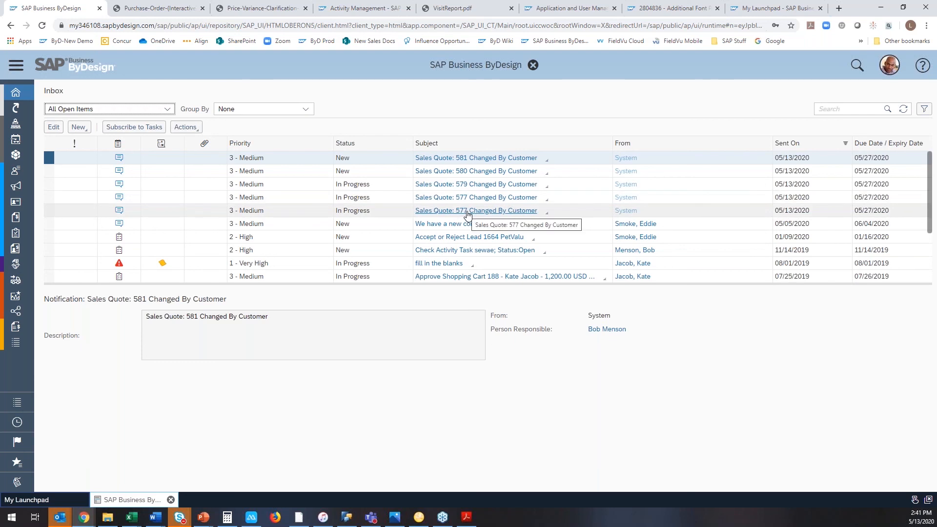
# Open the newest sales quote Changed By Customer notification, review the quote overview down to its items, and close it.
pyautogui.click(456, 158)
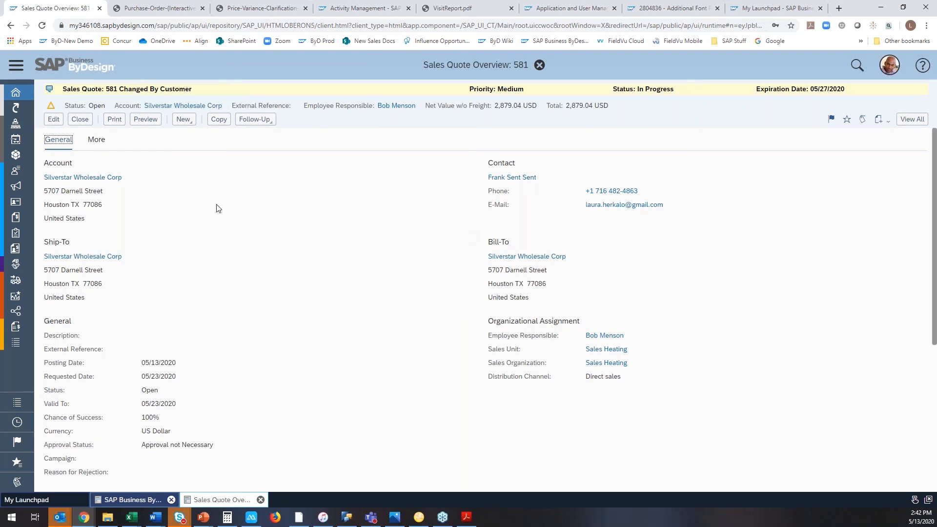
pyautogui.scroll(-5, 211, 201)
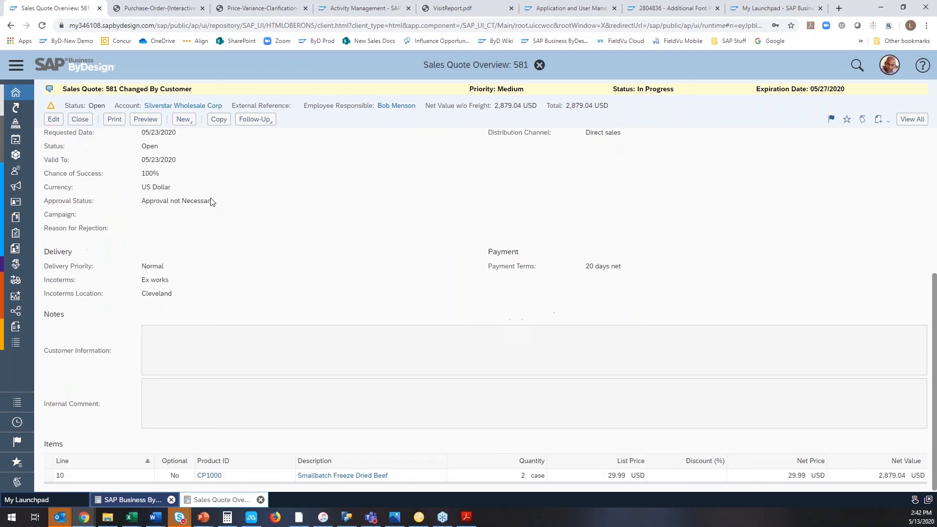
pyautogui.scroll(5, 211, 201)
pyautogui.click(80, 120)
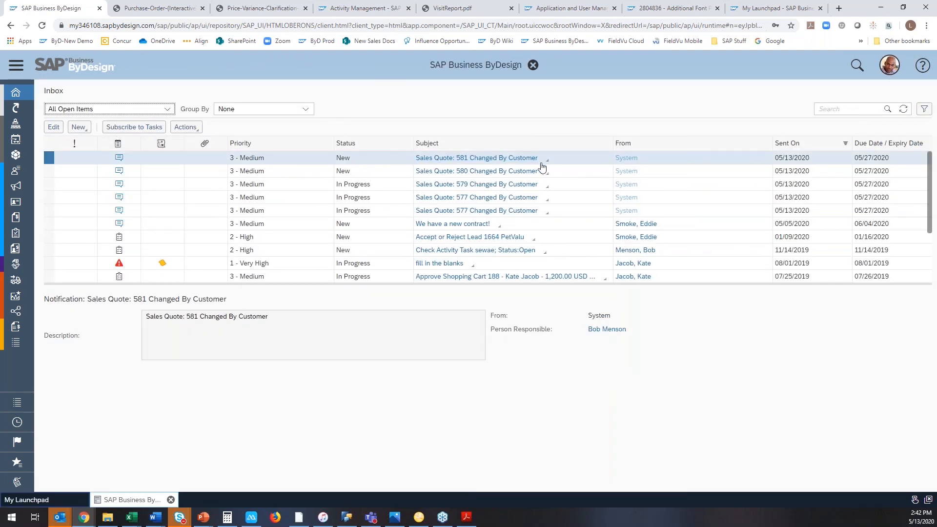
# Open the details of the newest sales quote Changed By Customer notification.
pyautogui.click(546, 164)
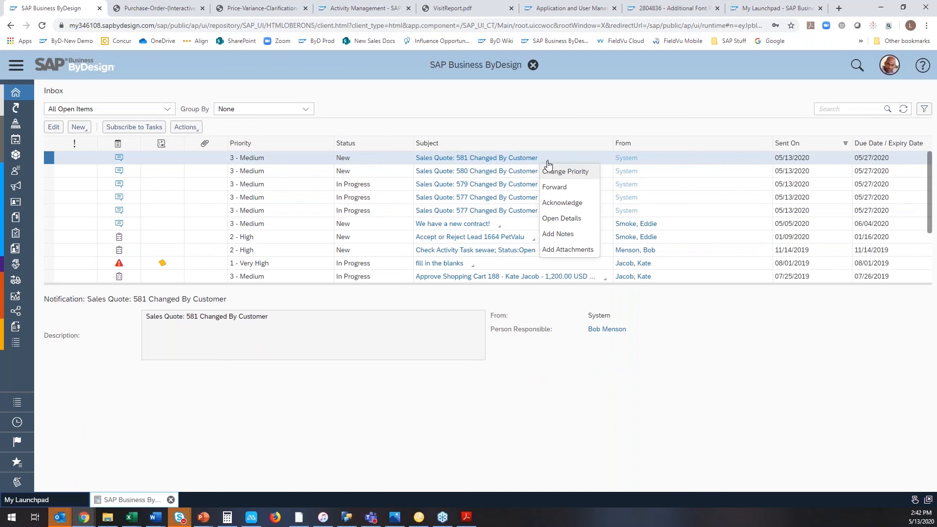
pyautogui.click(556, 219)
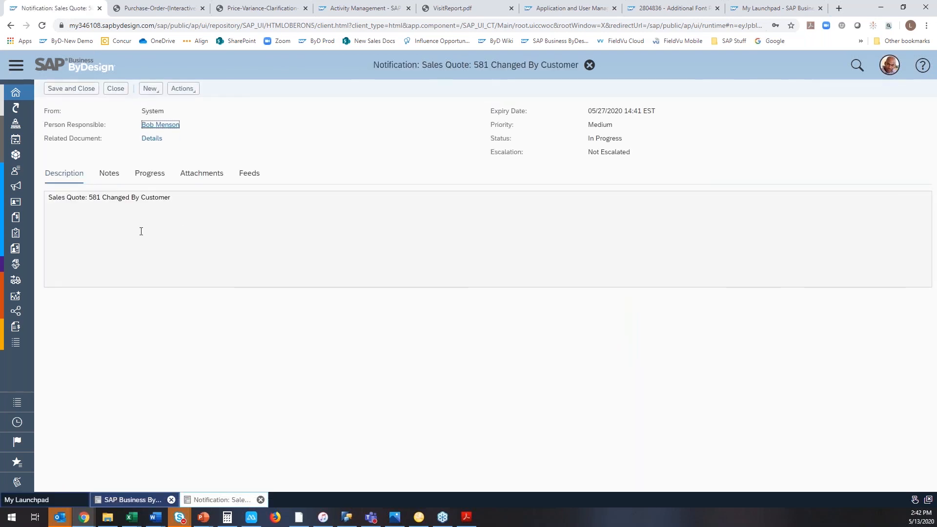
# Open the sales quote PDF from the notification's attachments and launch it in Acrobat.
pyautogui.click(109, 177)
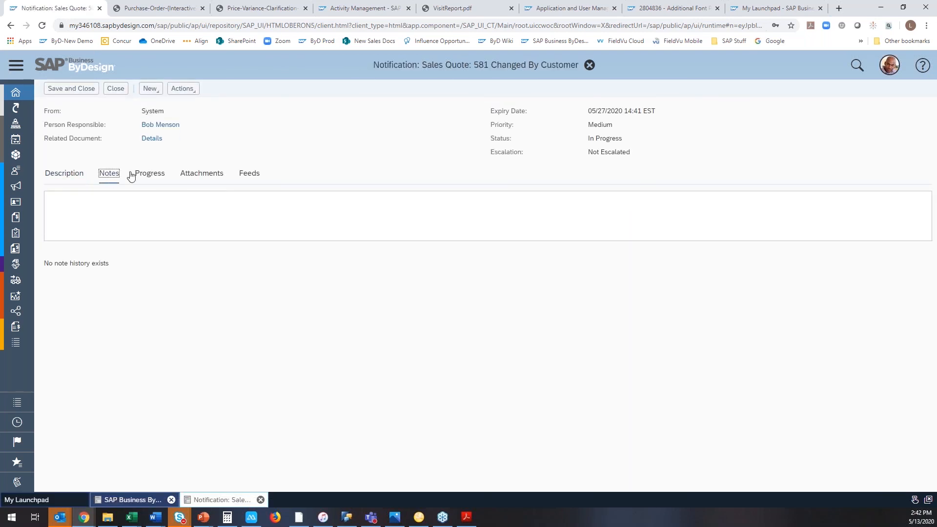
pyautogui.click(192, 176)
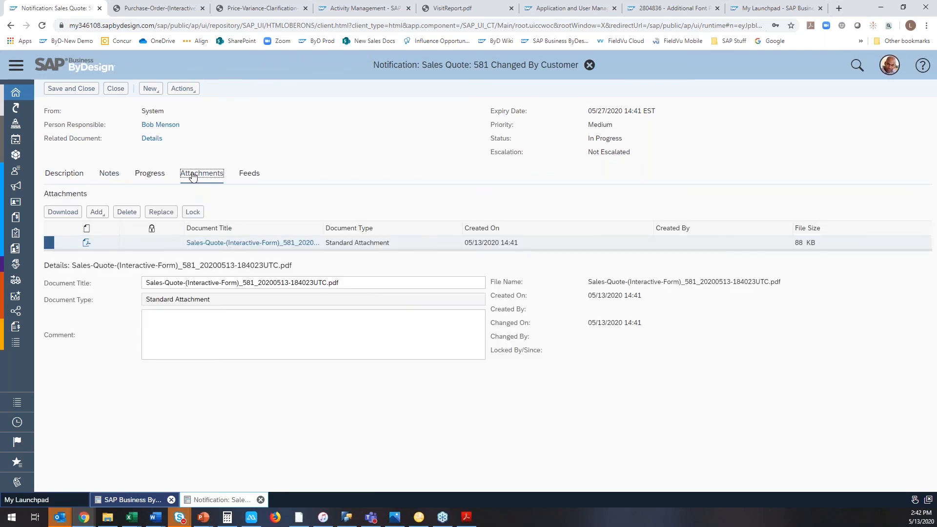
pyautogui.click(235, 244)
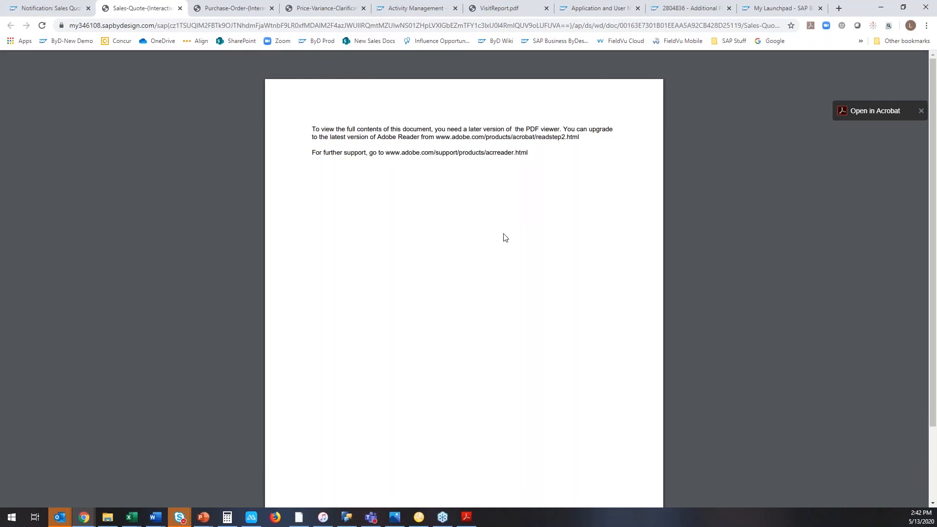
pyautogui.click(872, 113)
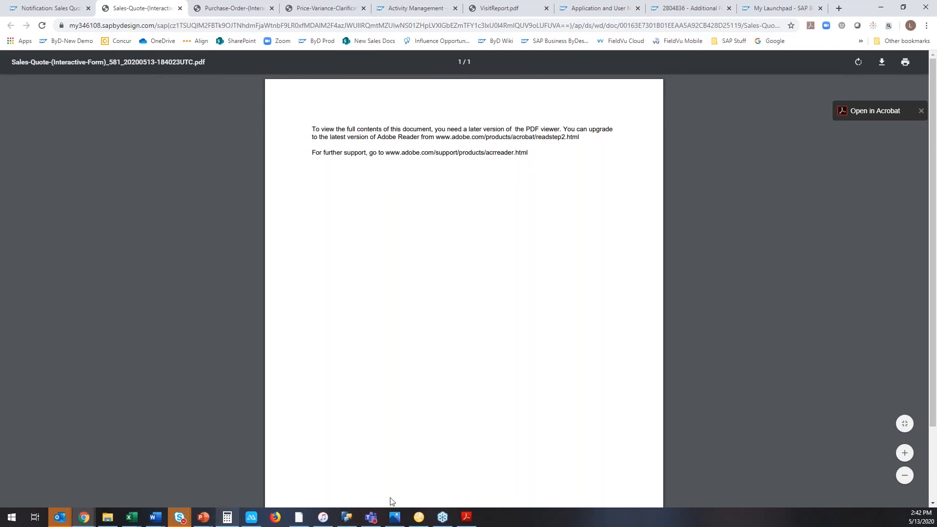
# Review the quote's items and signature page in the open Acrobat form and close it.
pyautogui.click(466, 519)
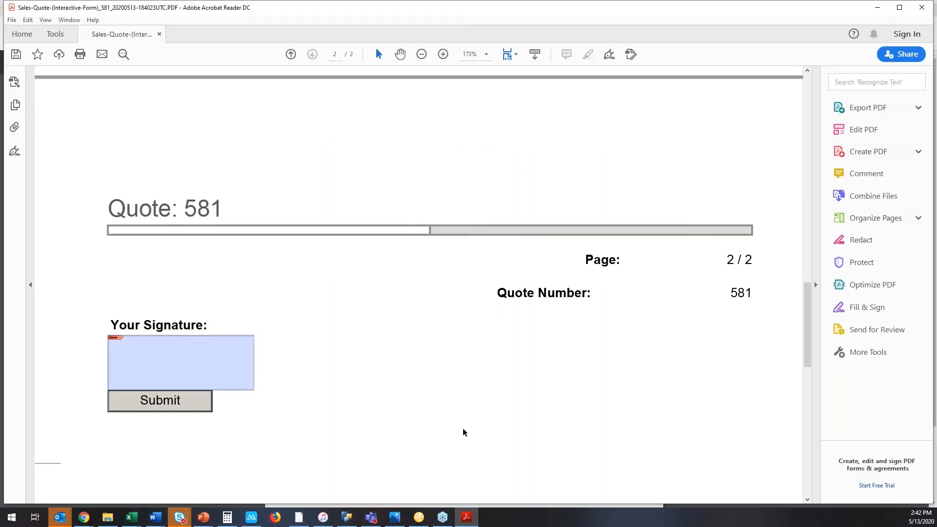
pyautogui.scroll(15, 463, 432)
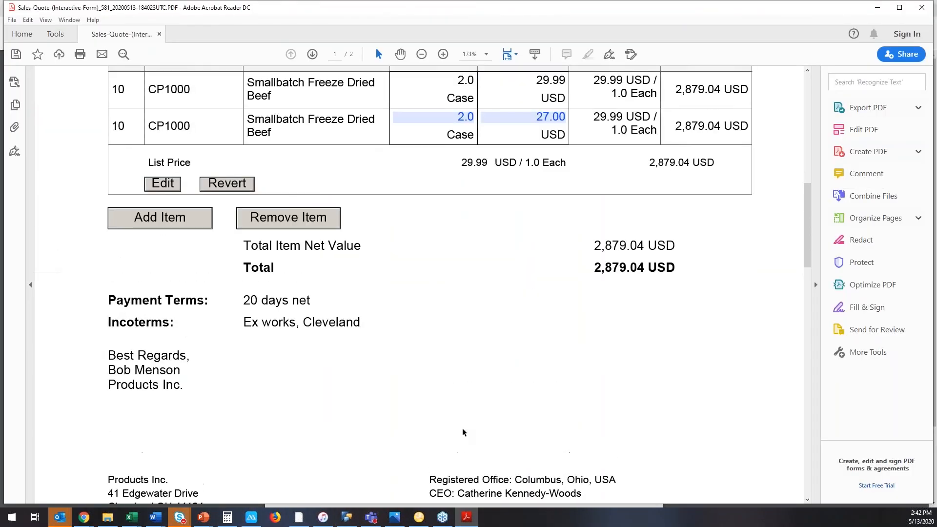
pyautogui.scroll(1, 464, 432)
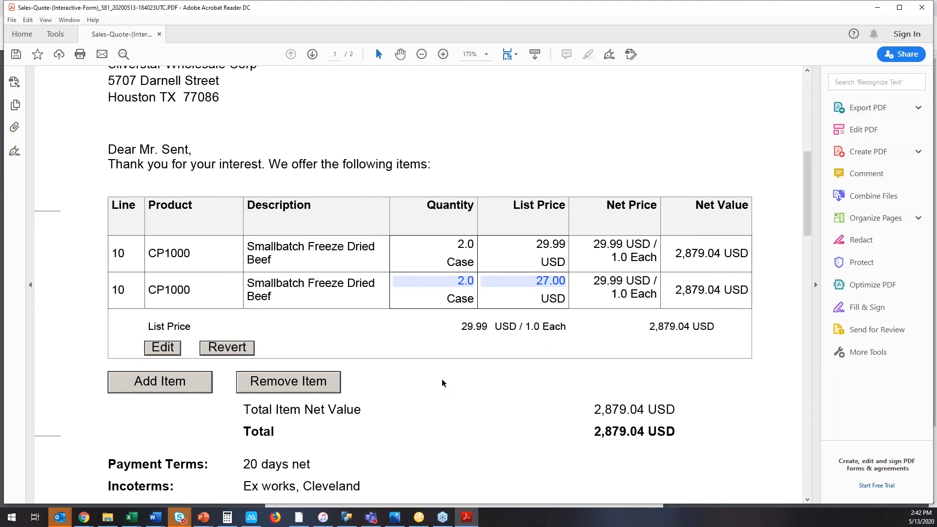
pyautogui.scroll(-1, 442, 383)
pyautogui.scroll(-15, 442, 383)
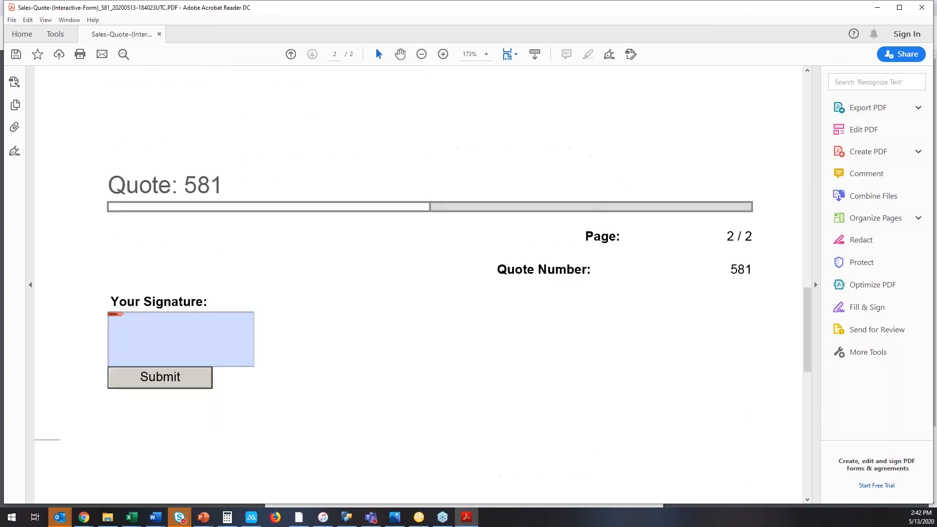
pyautogui.scroll(-2, 370, 406)
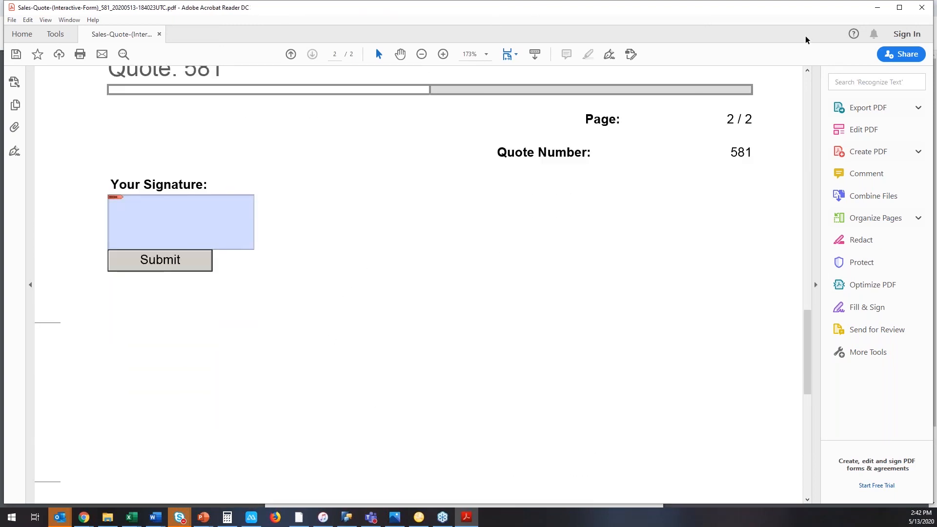
pyautogui.click(921, 7)
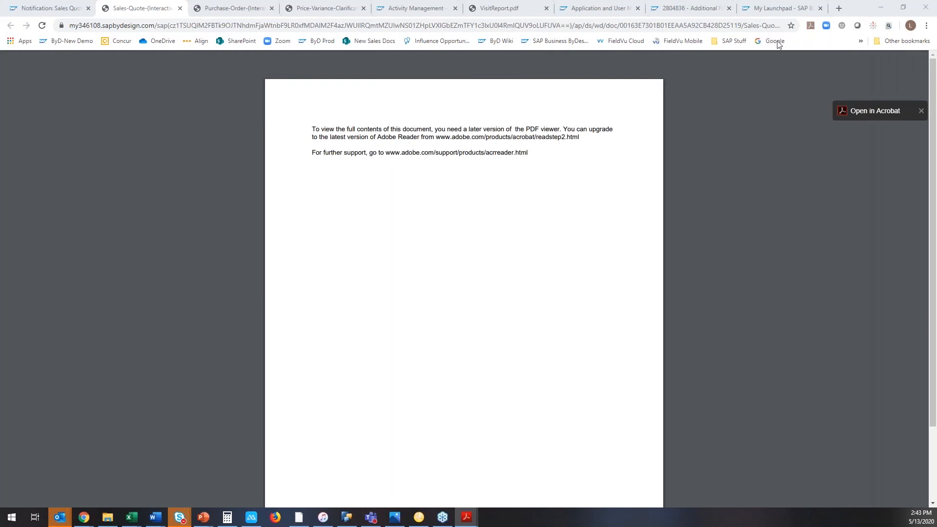
# Close the Purchase-Order and Price-Variance-Clarification browser tabs and return to the sales quote PDF.
pyautogui.click(258, 8)
pyautogui.click(271, 9)
pyautogui.click(271, 9)
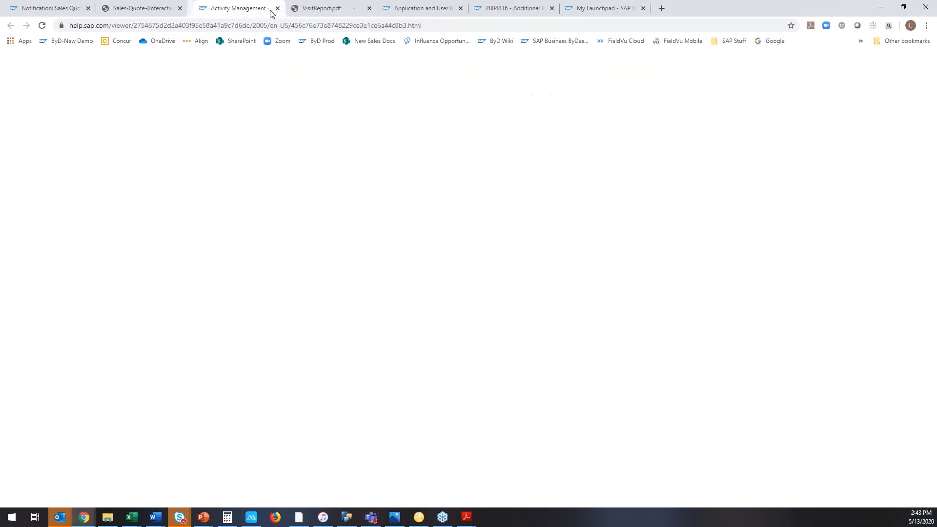
pyautogui.click(161, 9)
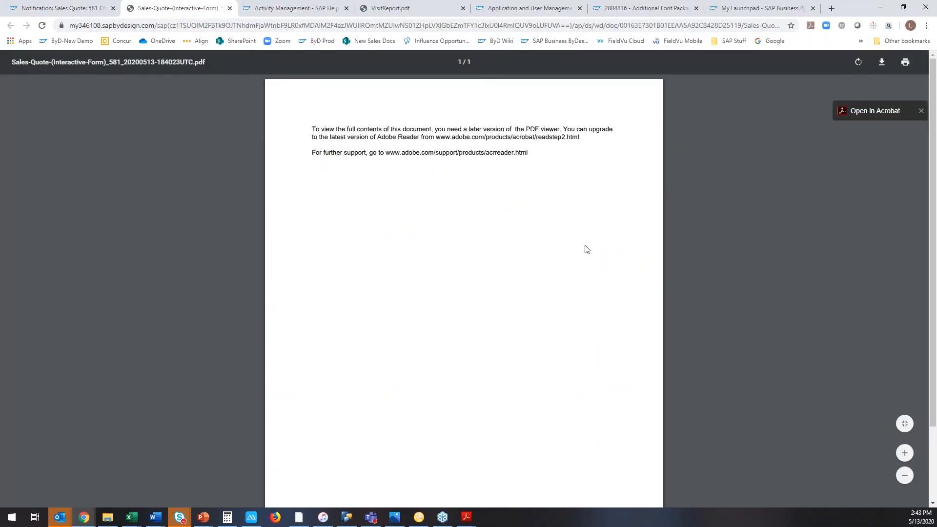
# Open the notification's sales quote PDF in Acrobat again.
pyautogui.click(474, 516)
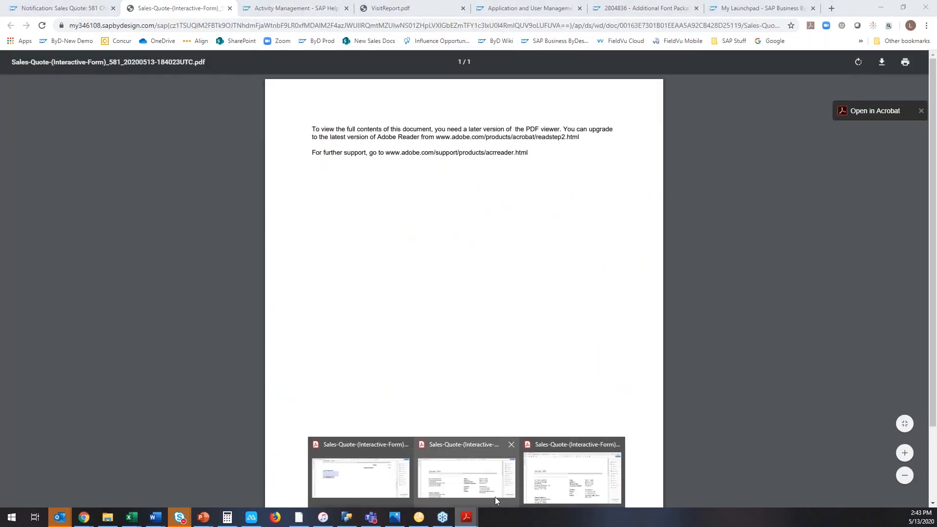
pyautogui.moveTo(560, 490)
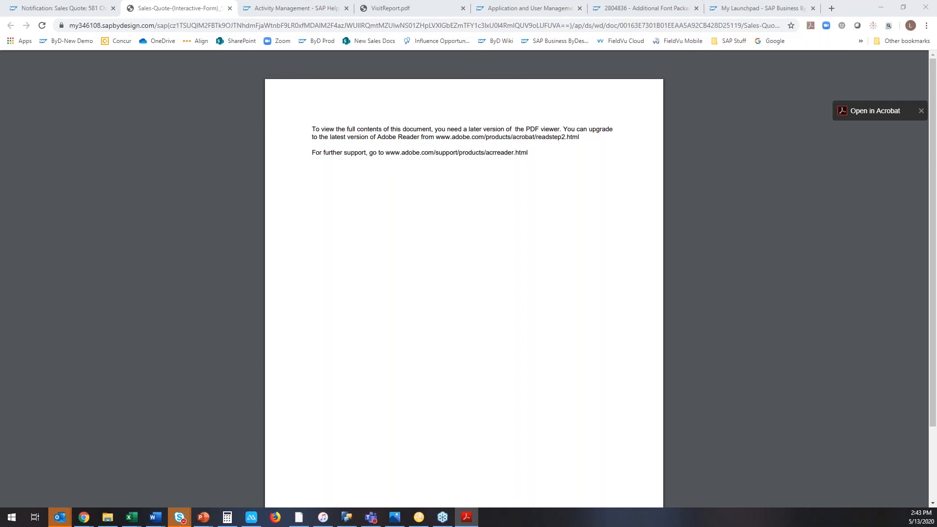
pyautogui.click(867, 111)
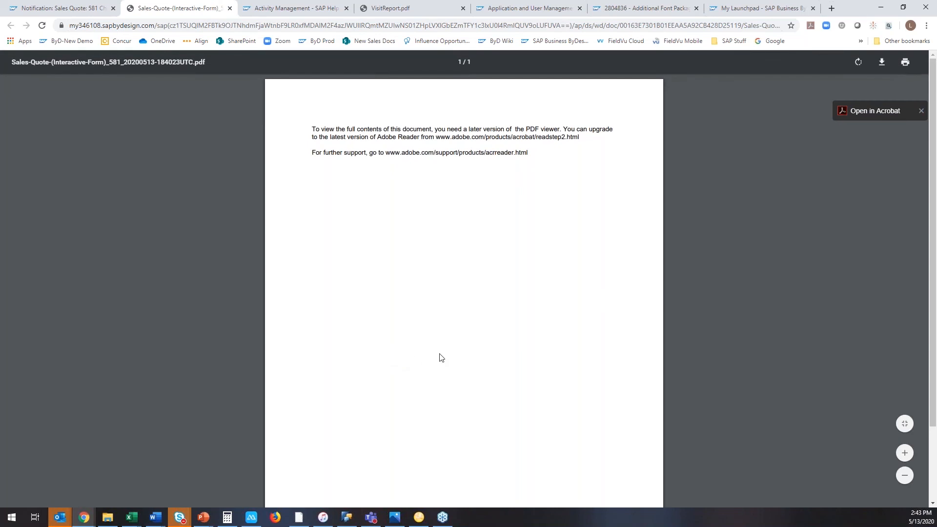
pyautogui.scroll(-1, 441, 358)
pyautogui.scroll(1, 442, 358)
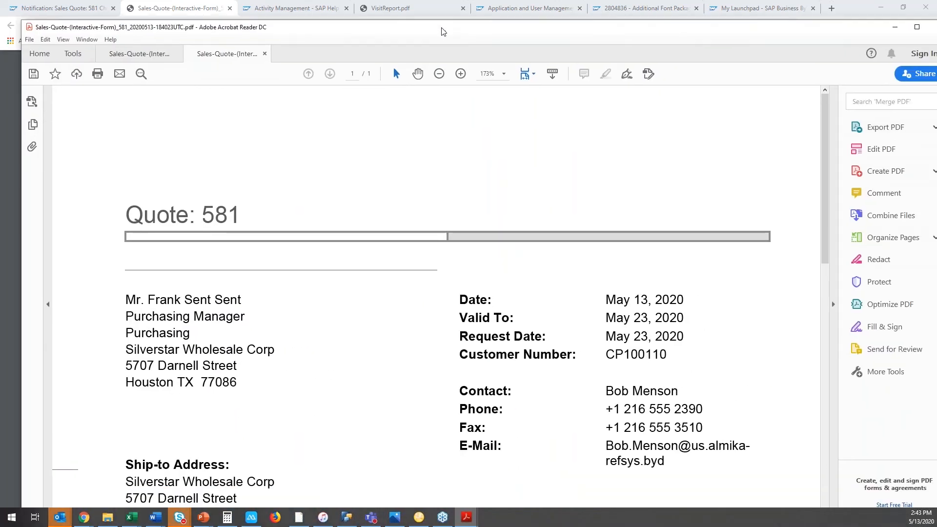
# Review the customer's changed list price in the PDF form and update the quote from it.
pyautogui.scroll(-10, 429, 293)
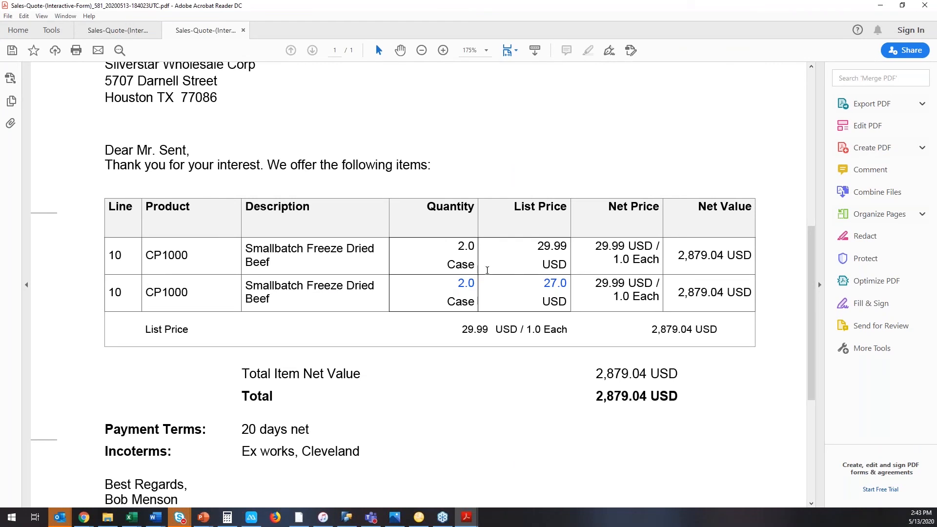
pyautogui.scroll(-5, 486, 277)
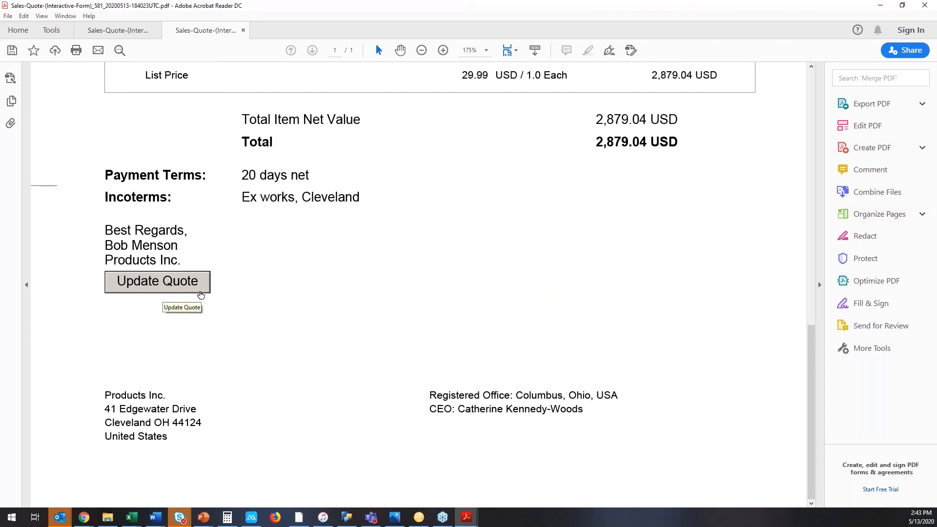
pyautogui.click(201, 295)
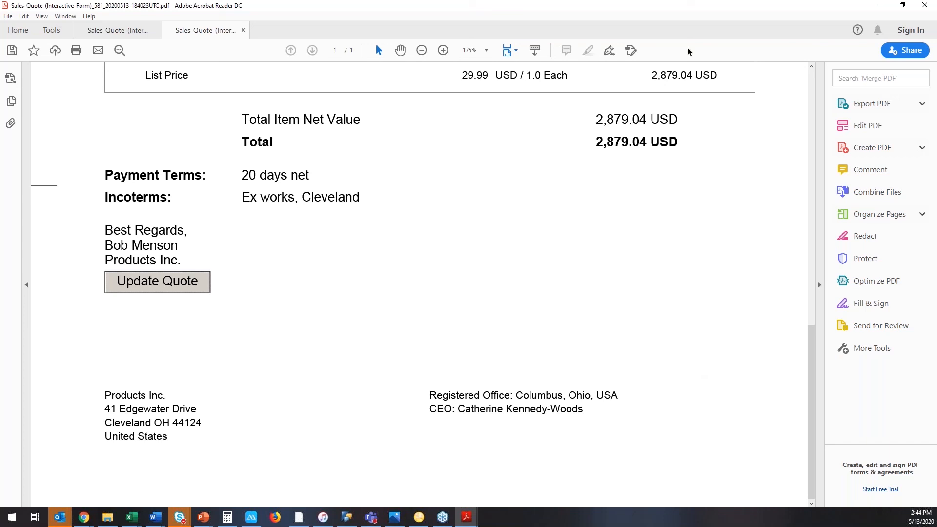
# Close the quote PDF and its browser tab, and save and close the notification.
pyautogui.moveTo(810, 7); pyautogui.dragTo(936, 15)
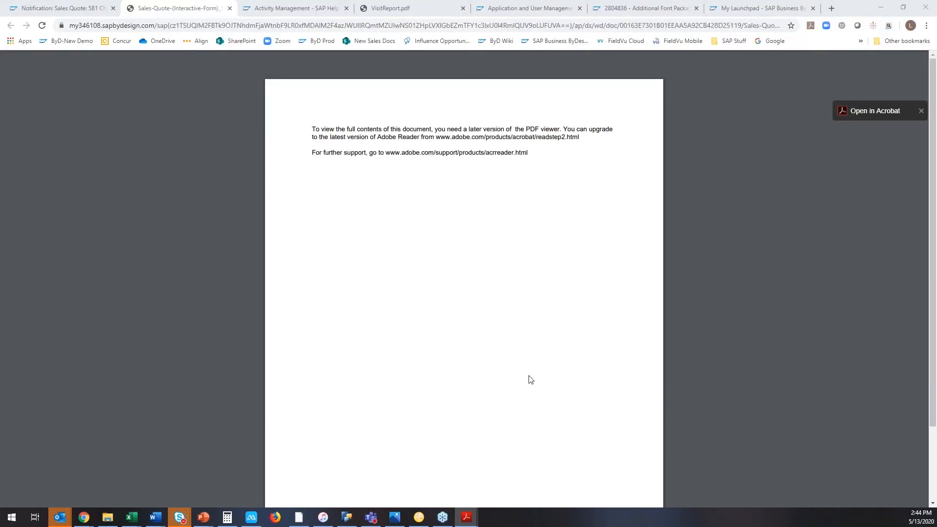
pyautogui.click(230, 8)
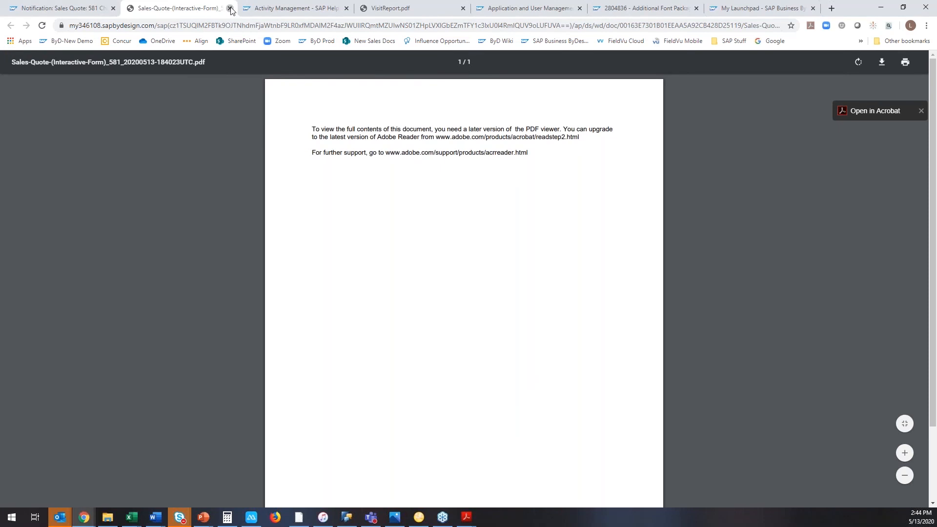
pyautogui.click(230, 8)
pyautogui.click(98, 8)
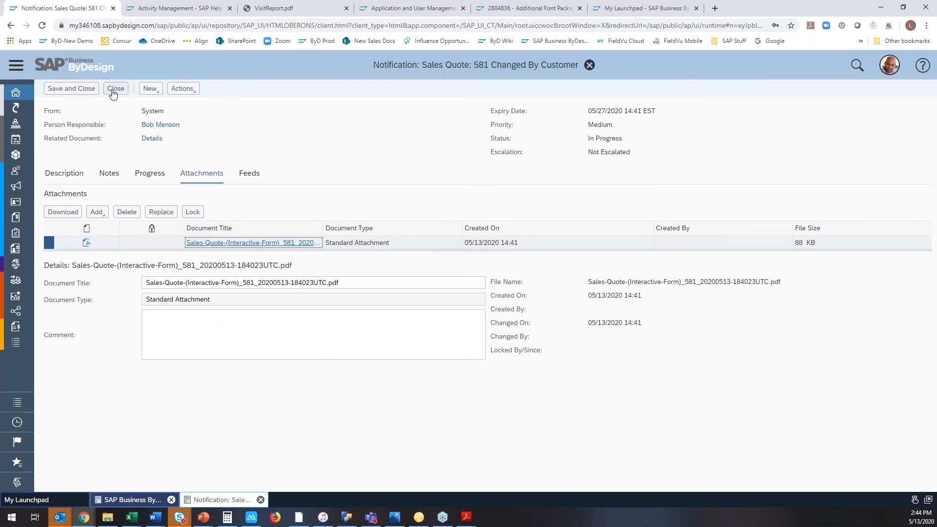
pyautogui.click(93, 89)
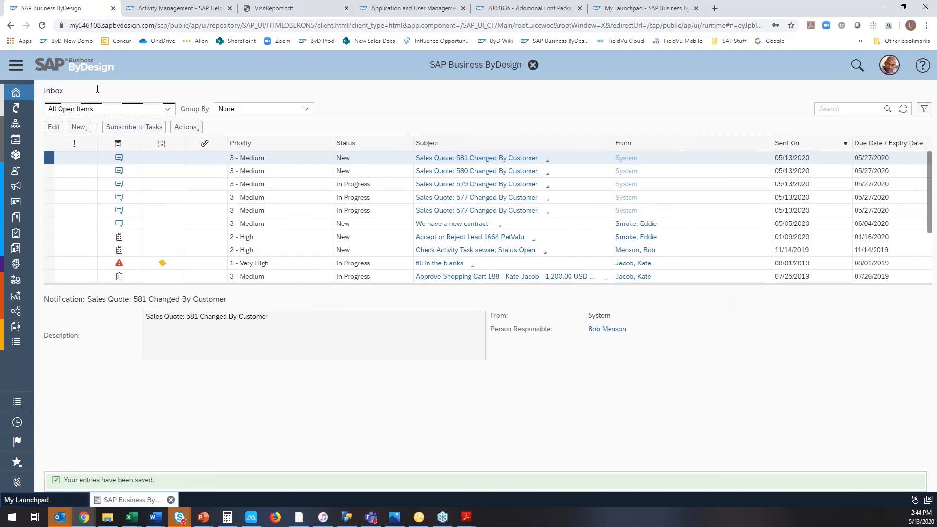
# Go to the New Business sales quotes list and check the list price in the newest quote's items.
pyautogui.click(20, 69)
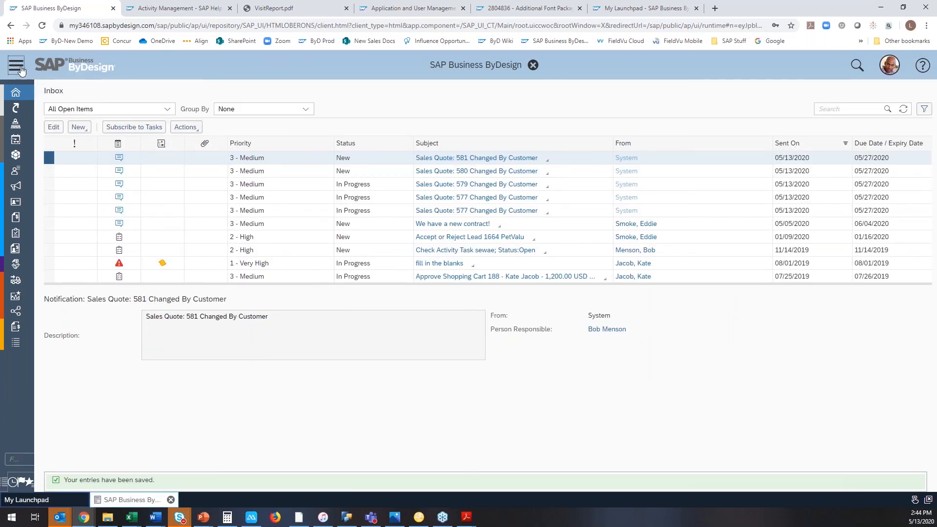
pyautogui.click(85, 94)
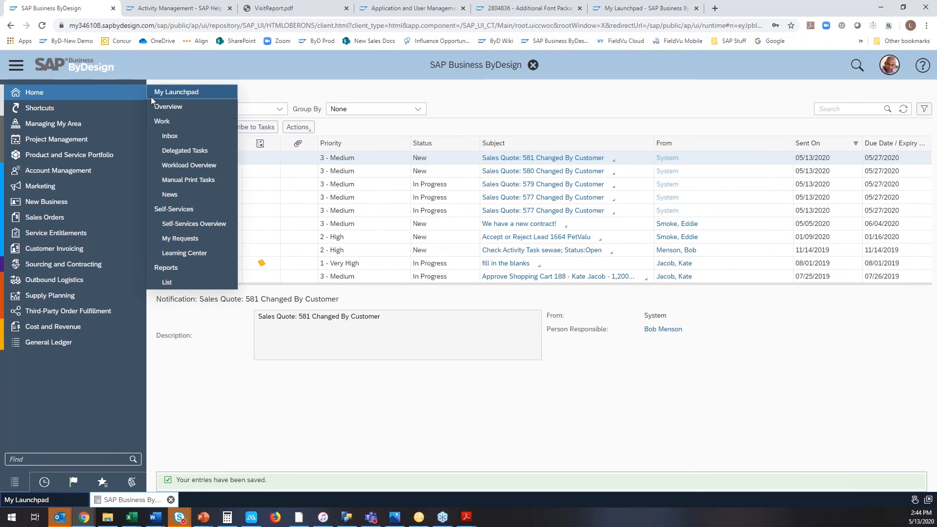
pyautogui.click(106, 204)
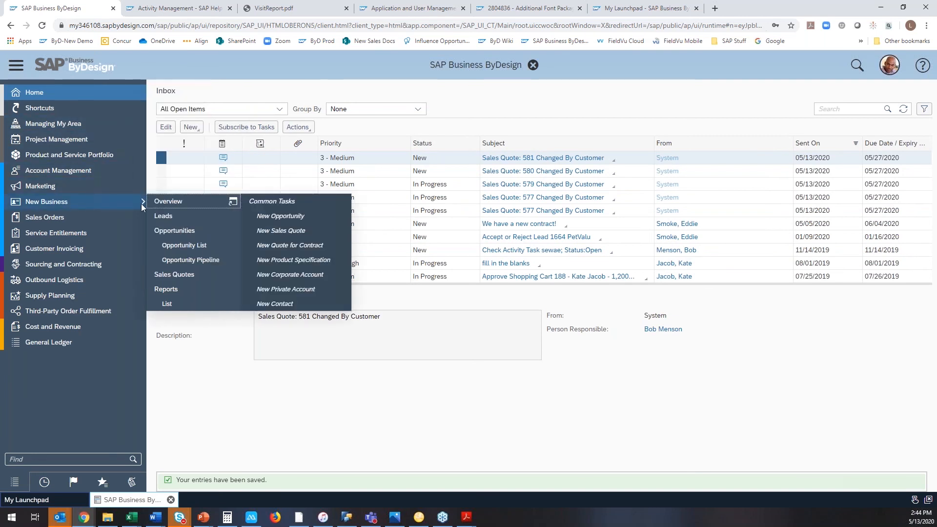
pyautogui.click(166, 273)
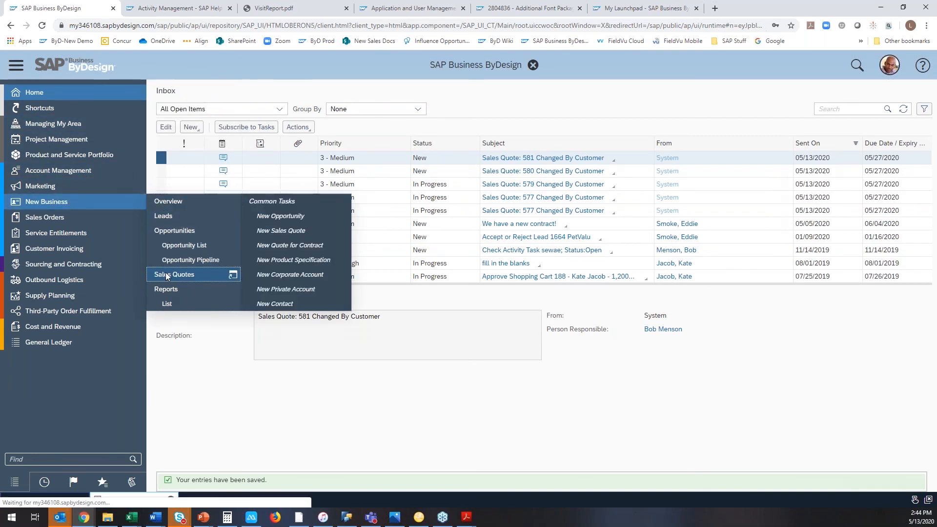
pyautogui.click(576, 169)
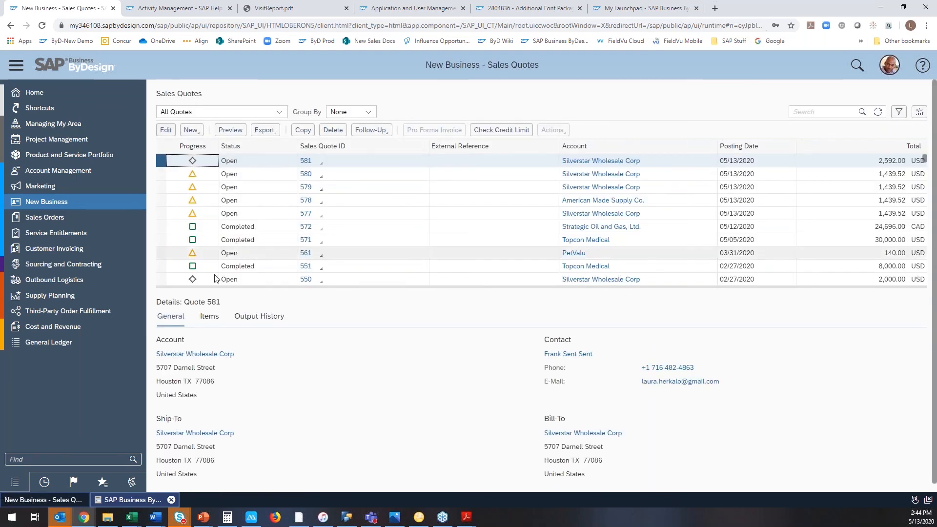
pyautogui.click(211, 317)
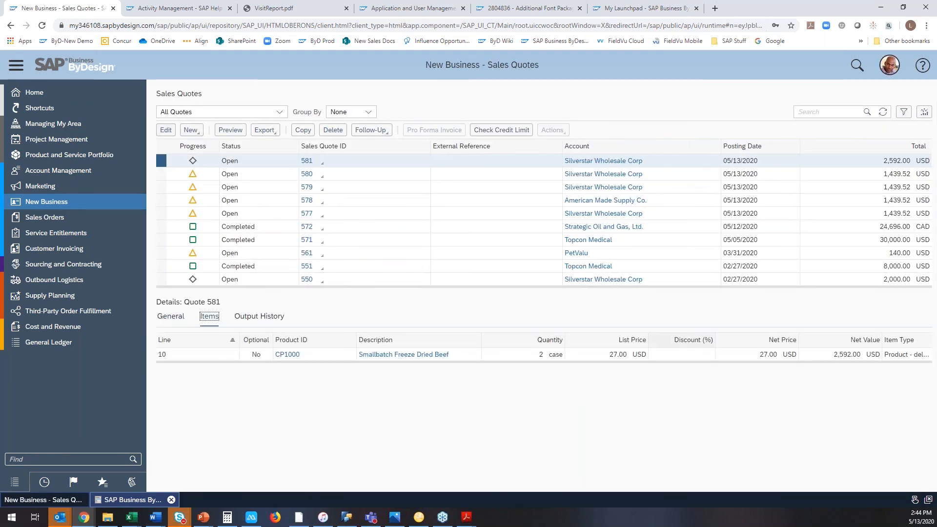
pyautogui.click(610, 356)
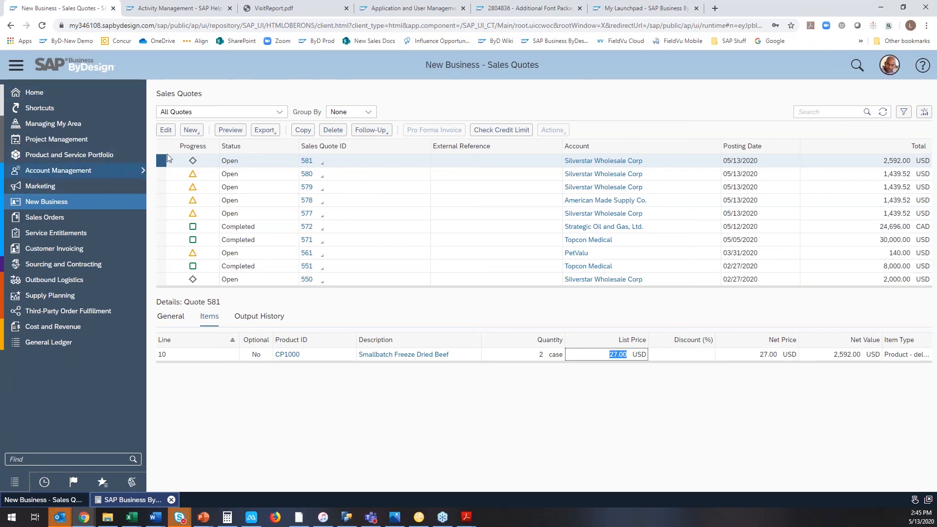
# Create a follow-up appointment for the newest sales quote and add a visit report to it.
pyautogui.click(389, 130)
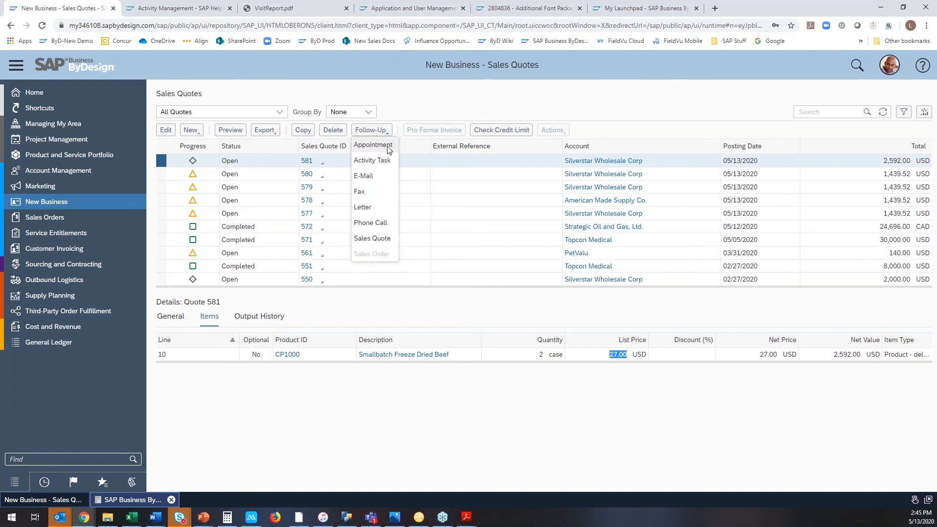
pyautogui.click(376, 147)
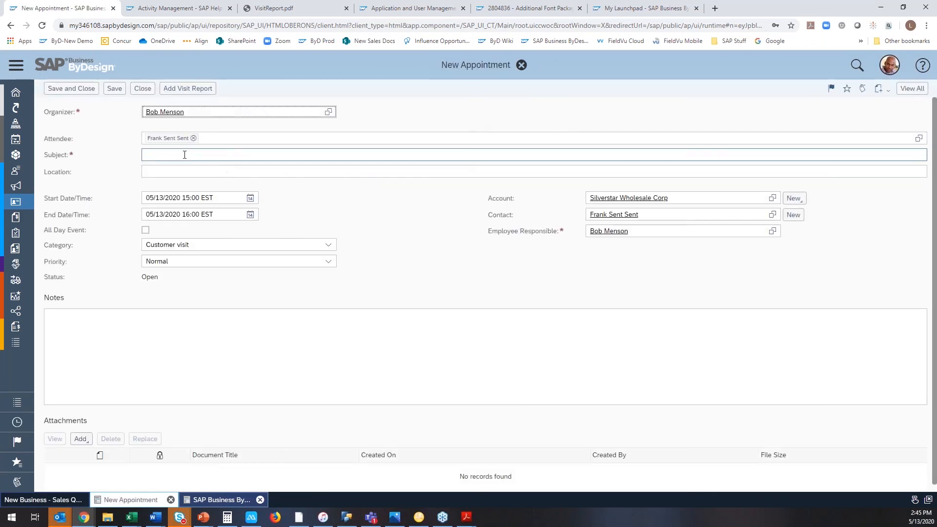
pyautogui.click(189, 93)
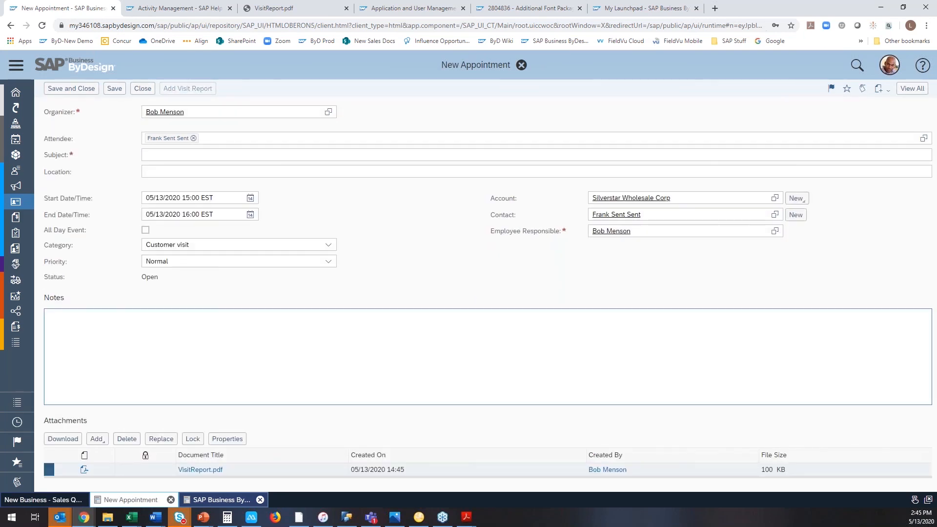
# Give the new appointment the subject 157 and save it.
pyautogui.click(158, 151)
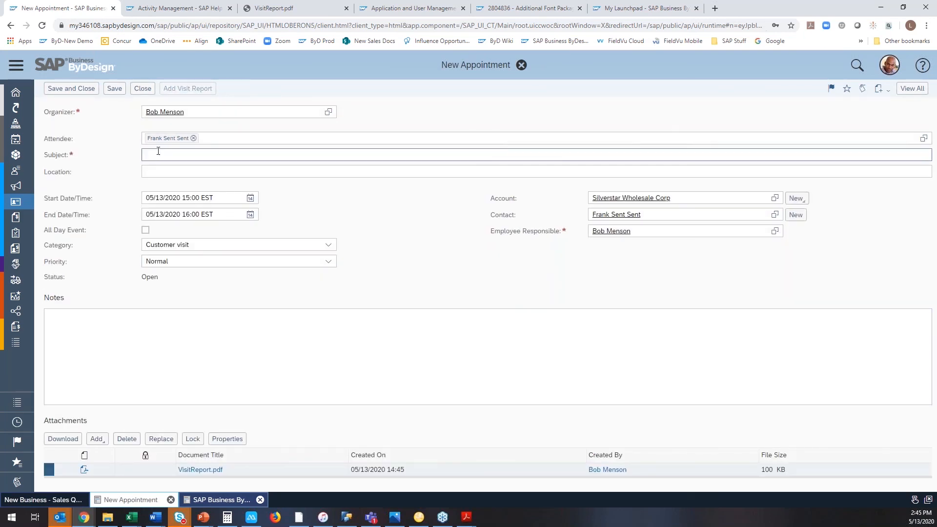
pyautogui.write('157')
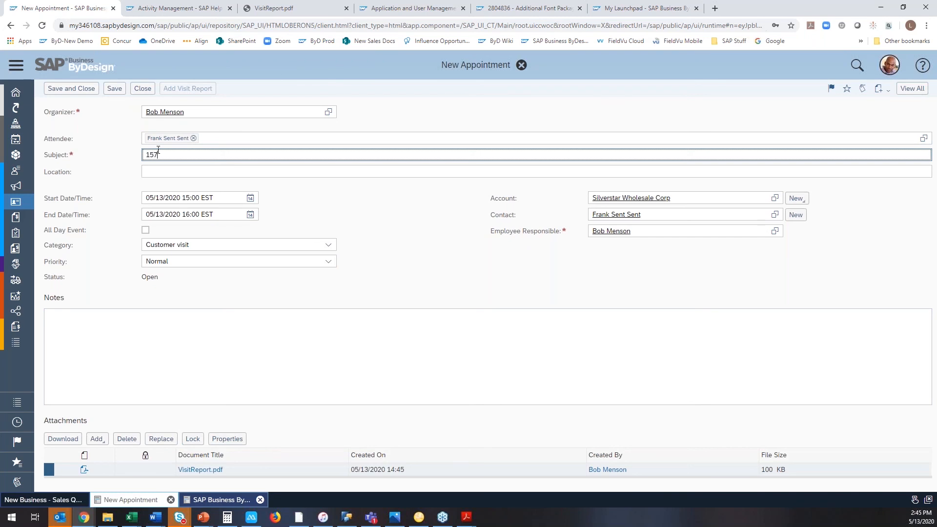
pyautogui.click(115, 89)
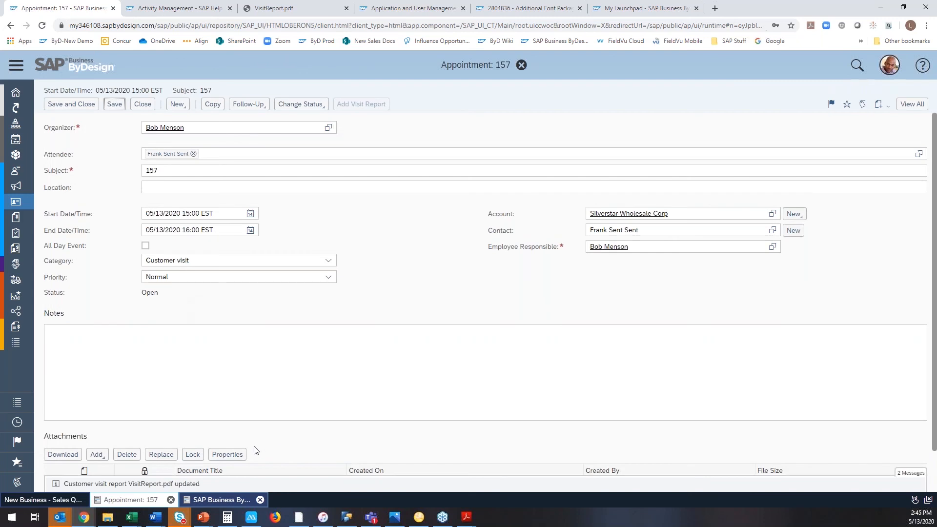
# Open the attached VisitReport.pdf, set its Visit Reason to Customer Request, and review the remaining form fields.
pyautogui.click(192, 459)
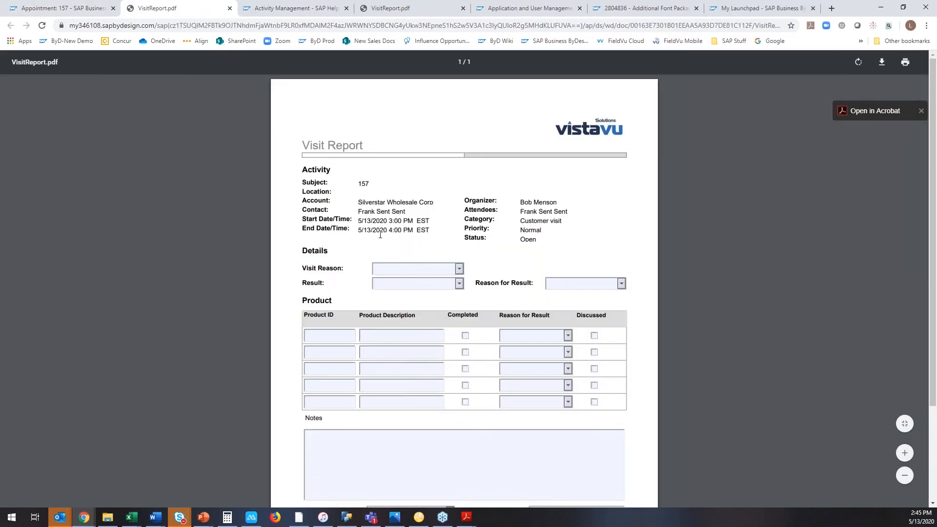
pyautogui.click(459, 269)
pyautogui.click(400, 308)
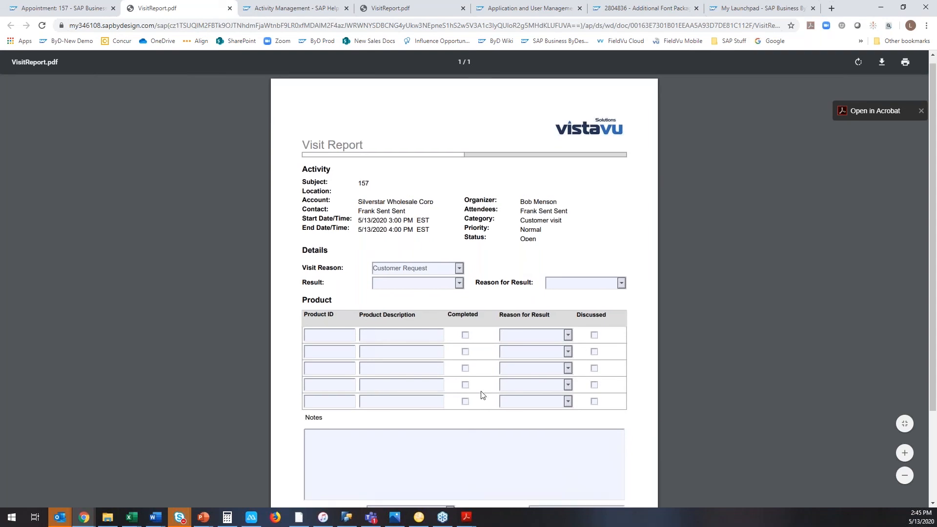
pyautogui.scroll(-3, 482, 395)
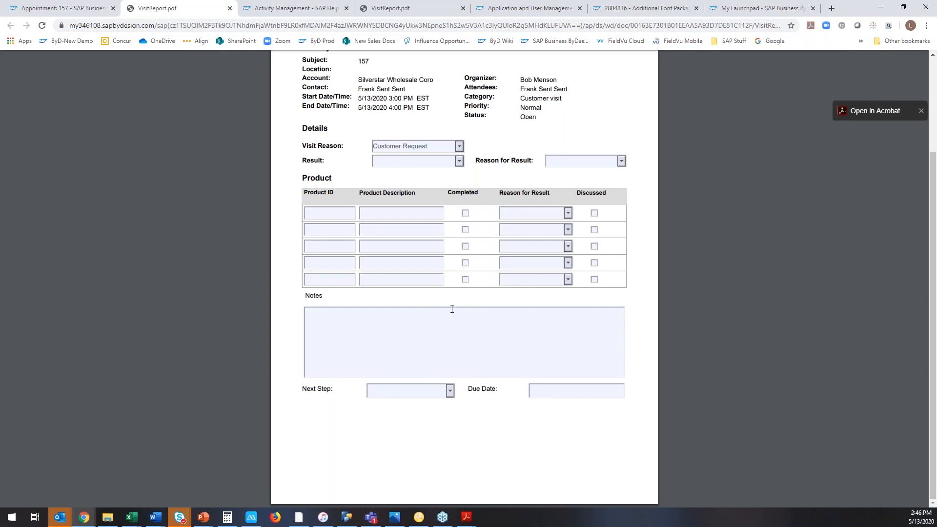
pyautogui.scroll(1, 451, 310)
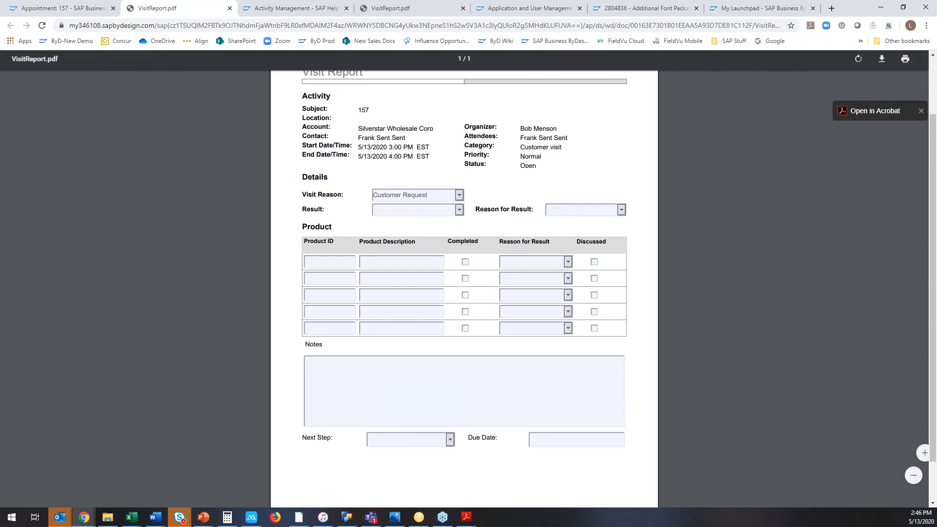
# Leave the visit report, switch to the iforms presentation in PowerPoint, and go back to the "Which Transactions Utilize iForms" slide.
pyautogui.click(63, 8)
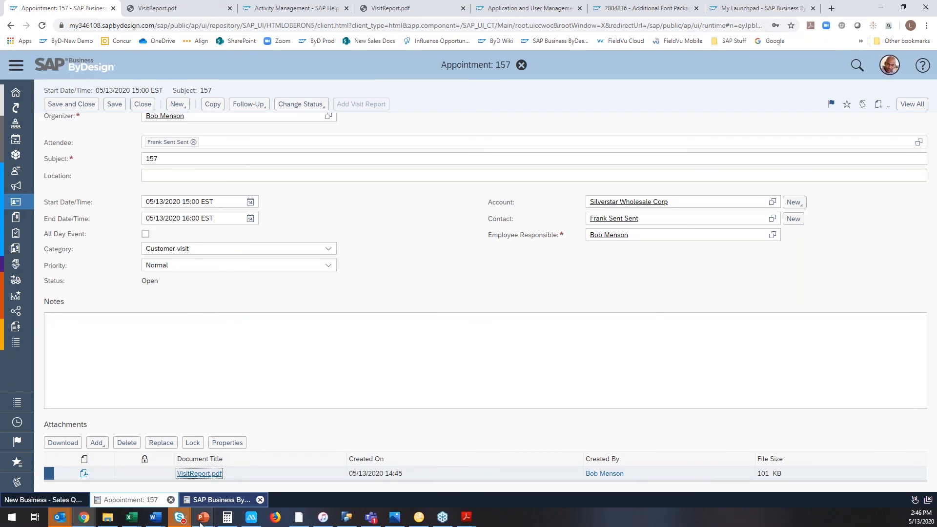
pyautogui.moveTo(203, 518)
pyautogui.click(297, 486)
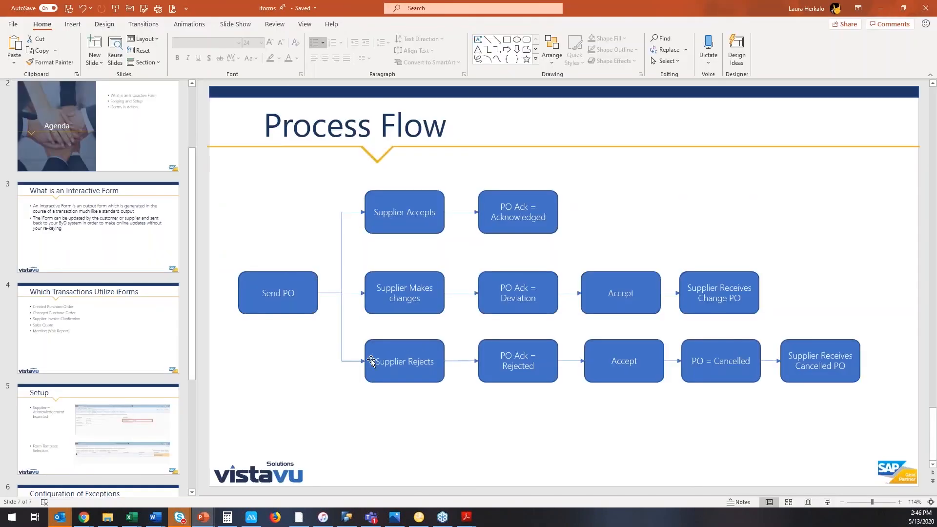
pyautogui.click(172, 362)
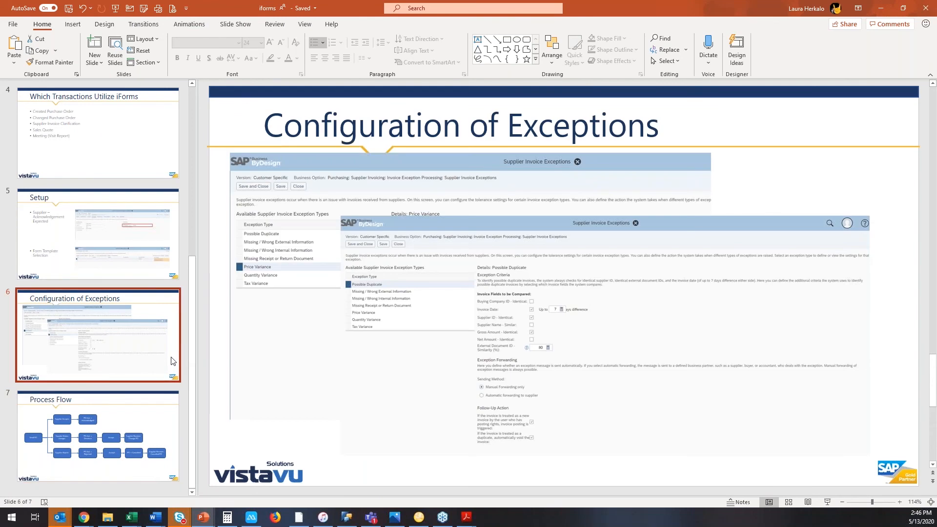
pyautogui.click(162, 259)
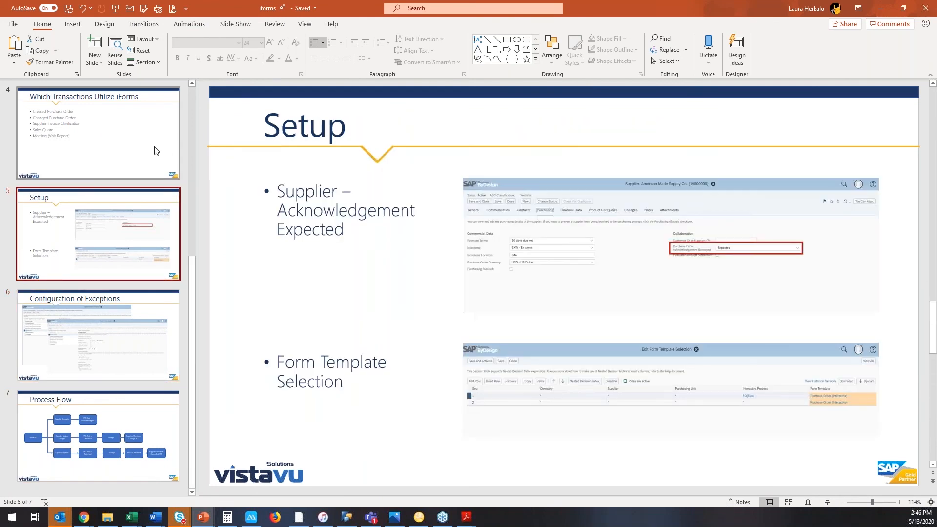
pyautogui.scroll(2, 152, 153)
pyautogui.click(149, 162)
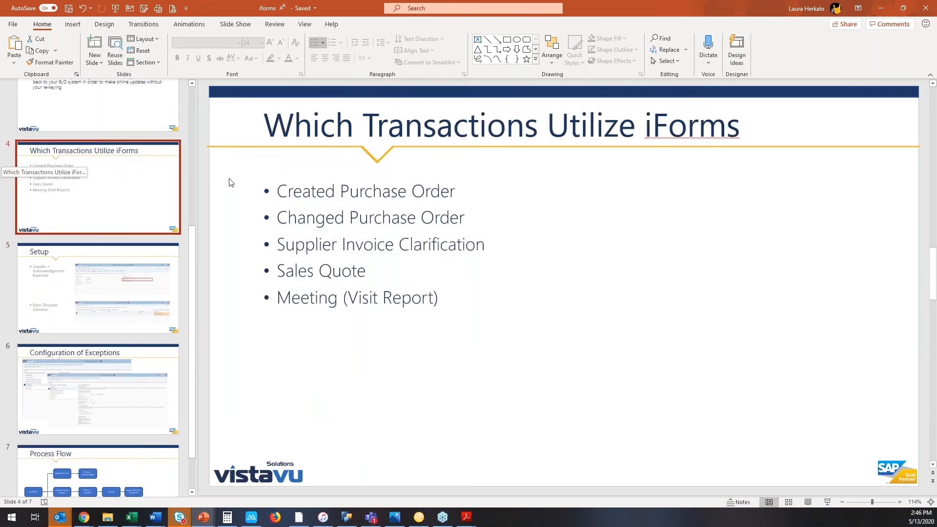